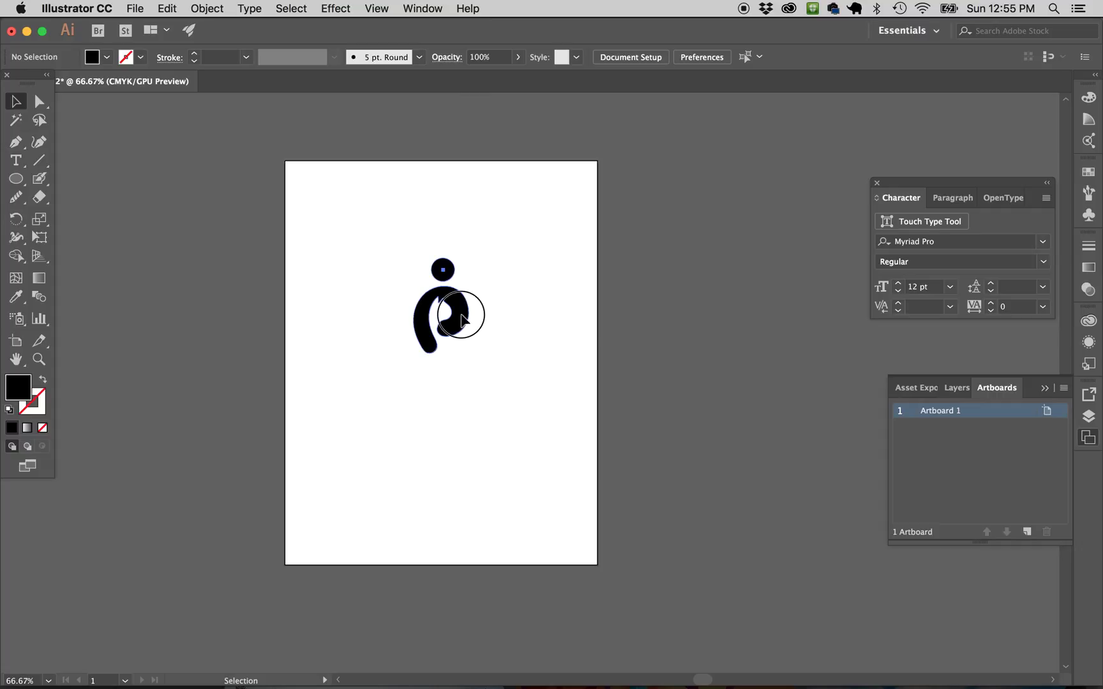
Add four new artboards to the document beside the first one
key(super+shift+a)
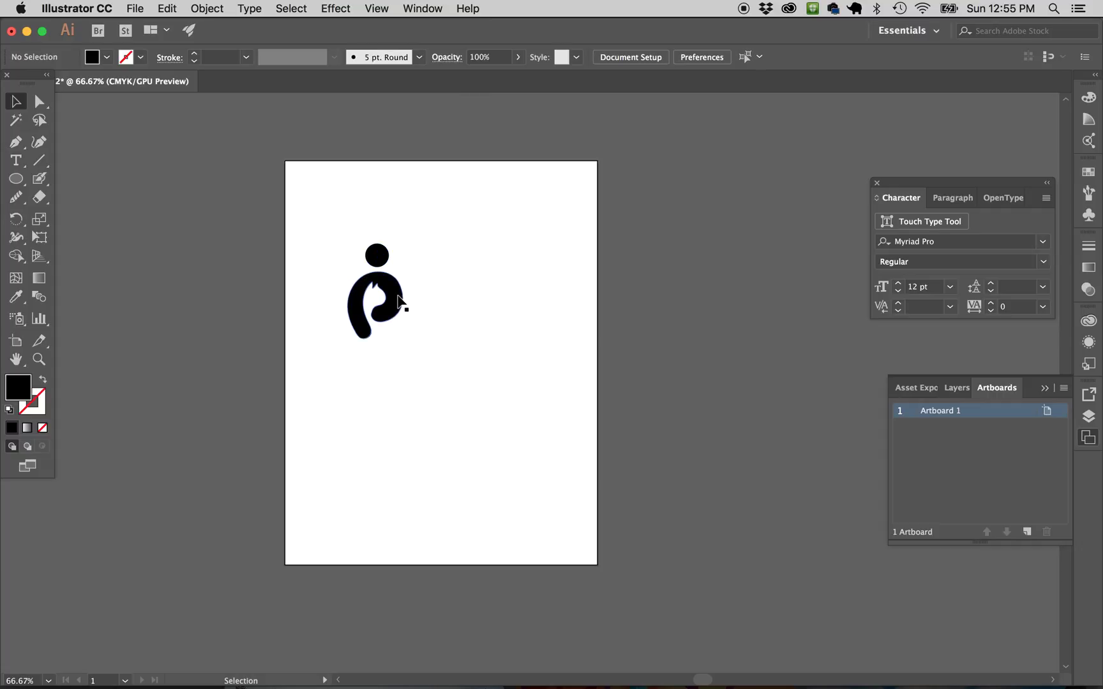
click(1088, 443)
click(1088, 442)
click(1088, 443)
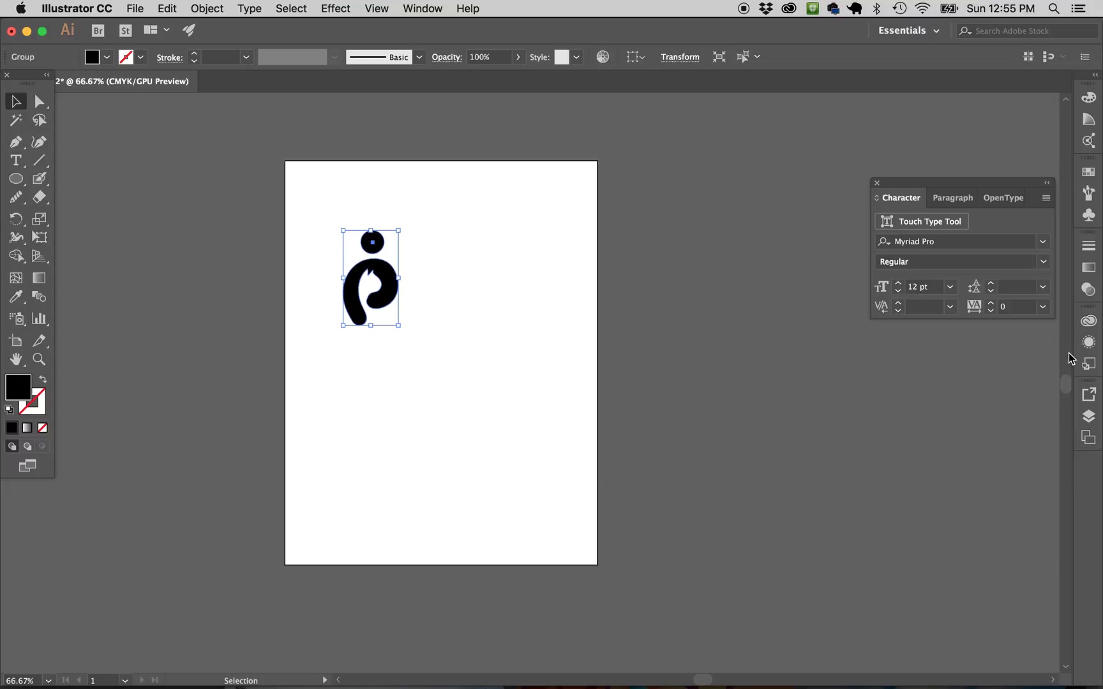
click(1096, 443)
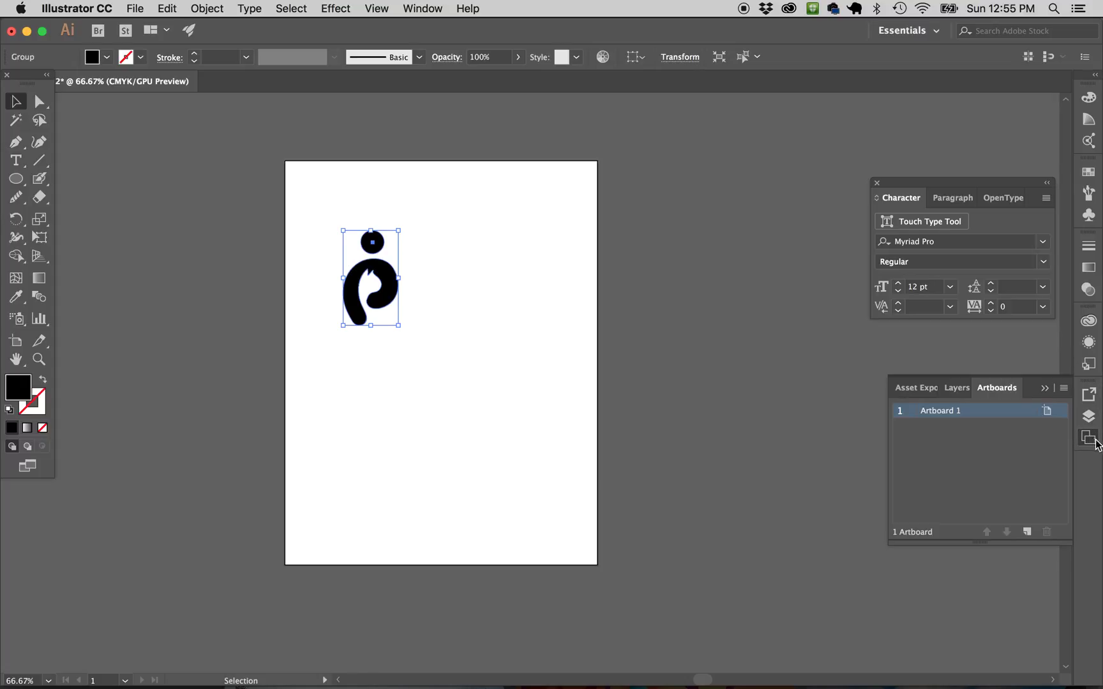
click(1026, 531)
click(1027, 531)
click(1026, 532)
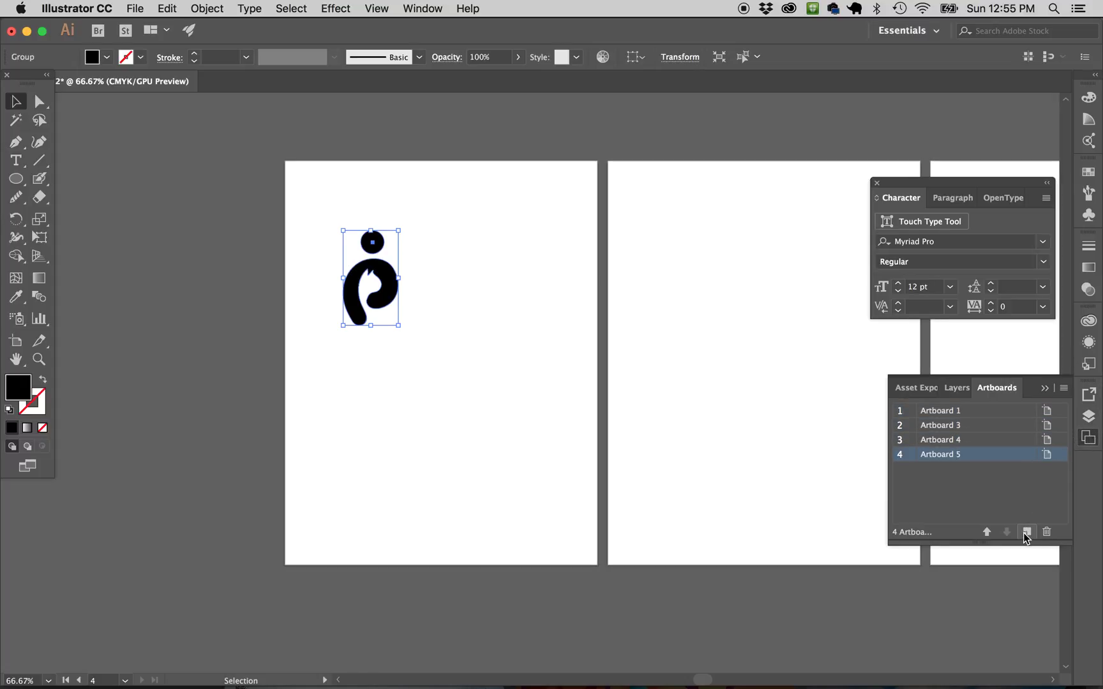
click(1026, 531)
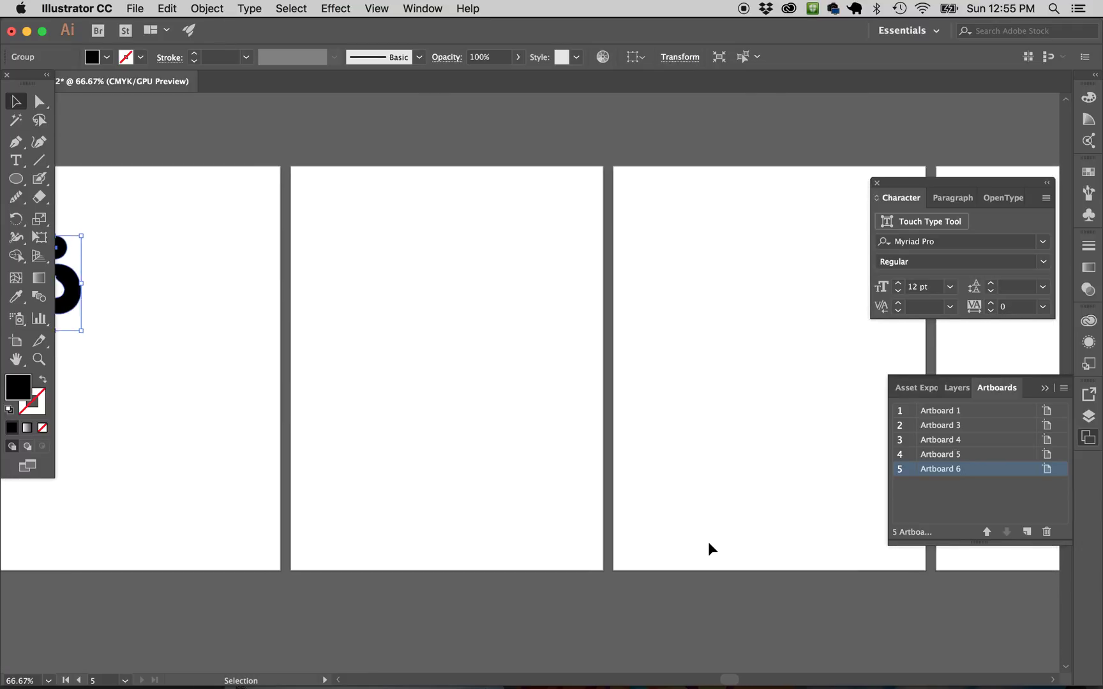
scroll(531, 530, left, 3)
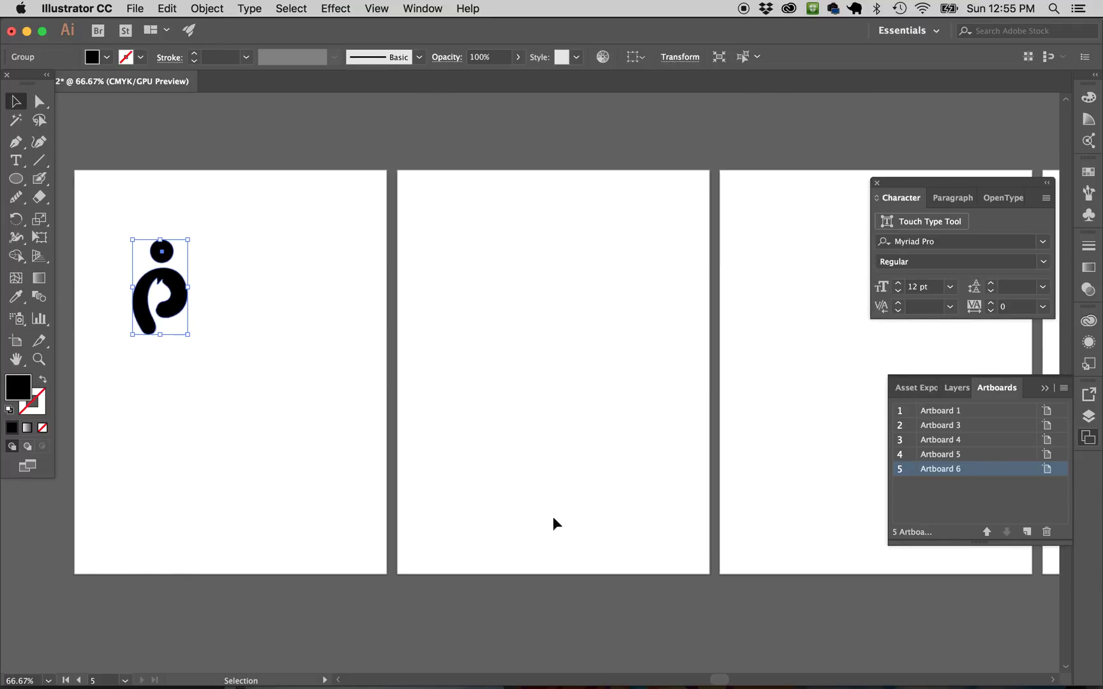
click(1042, 387)
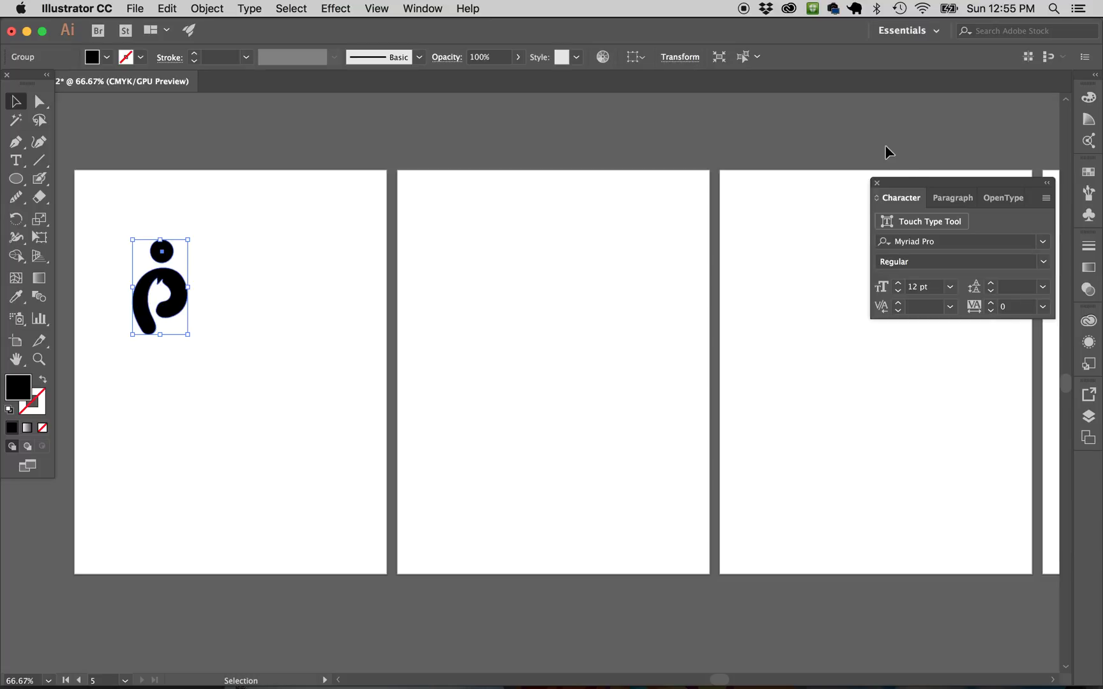
Move the logo mark up toward the upper-left corner of the first artboard
scroll(726, 343, left, 2)
scroll(727, 343, up, 1)
click(360, 385)
scroll(360, 385, left, 4)
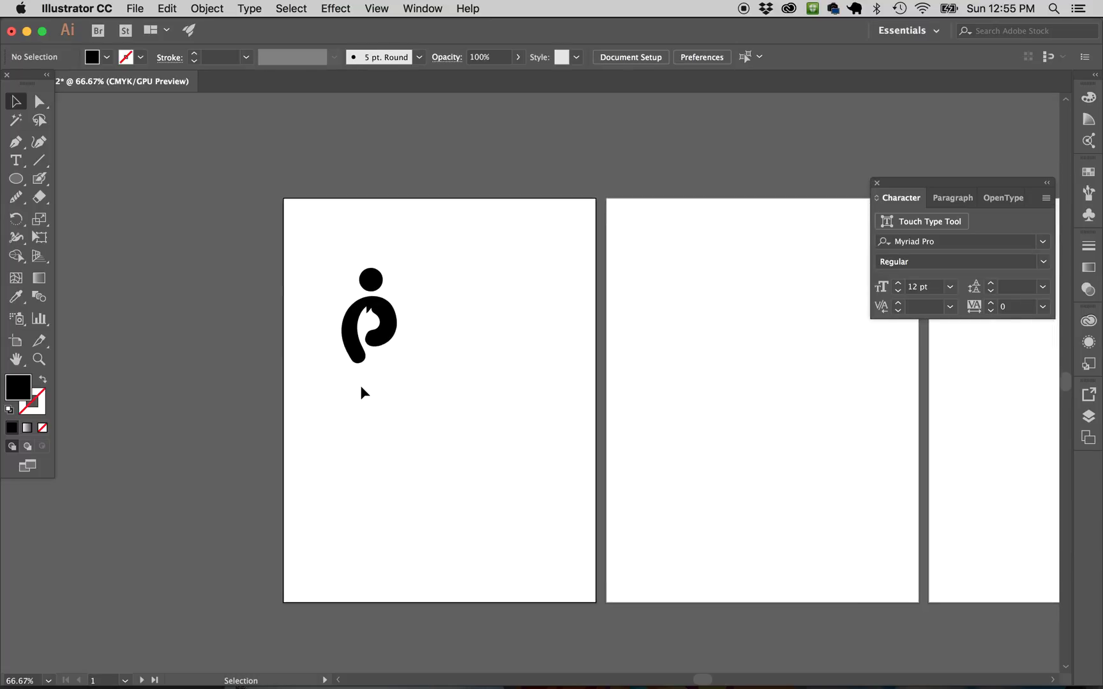
drag(389, 321, 363, 277)
click(427, 337)
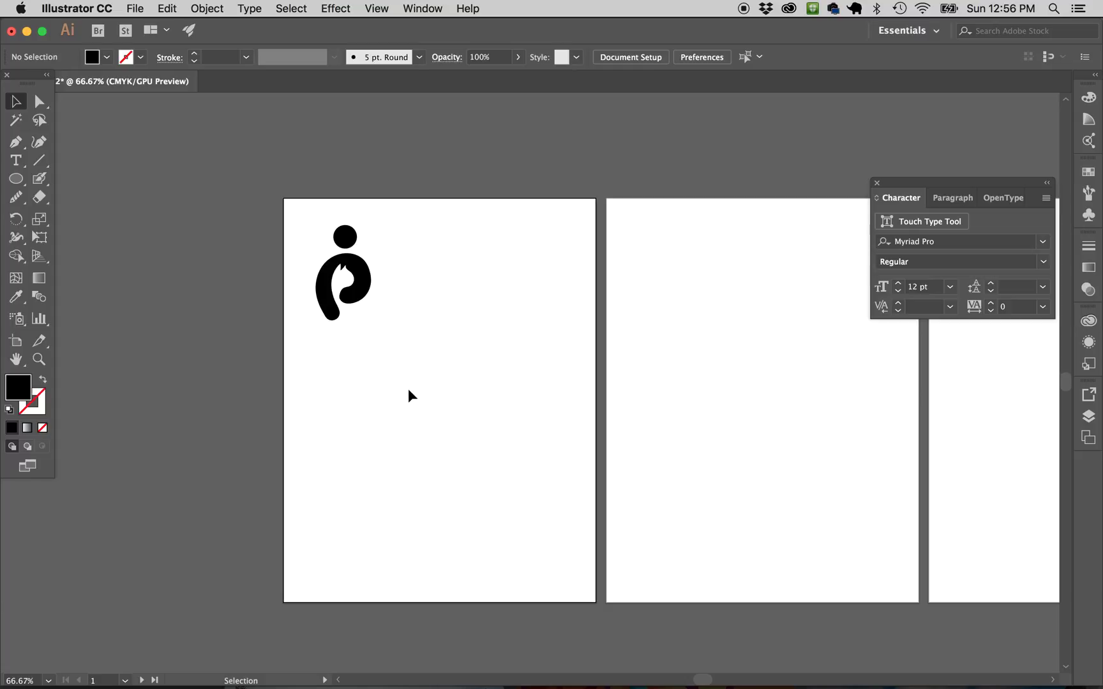
Add the text "Petsylvania" to the right of the logo mark and scale it up to about 38.67 pt
click(361, 287)
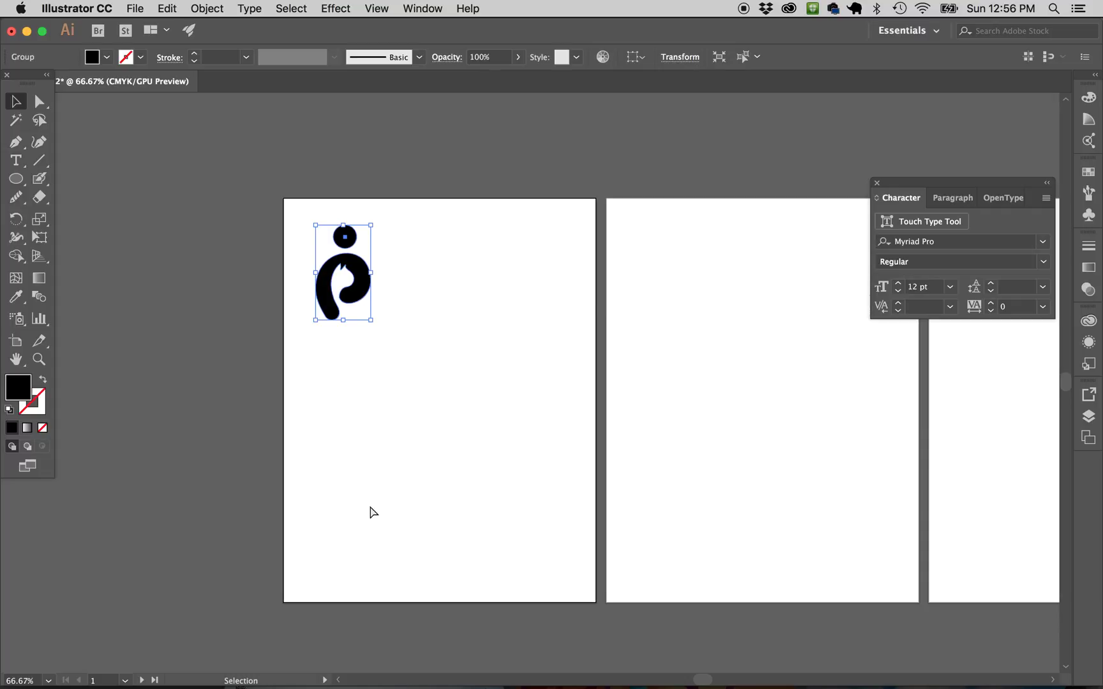
key(super+equal)
key(super+equal)
key(super+equal)
key(super+equal)
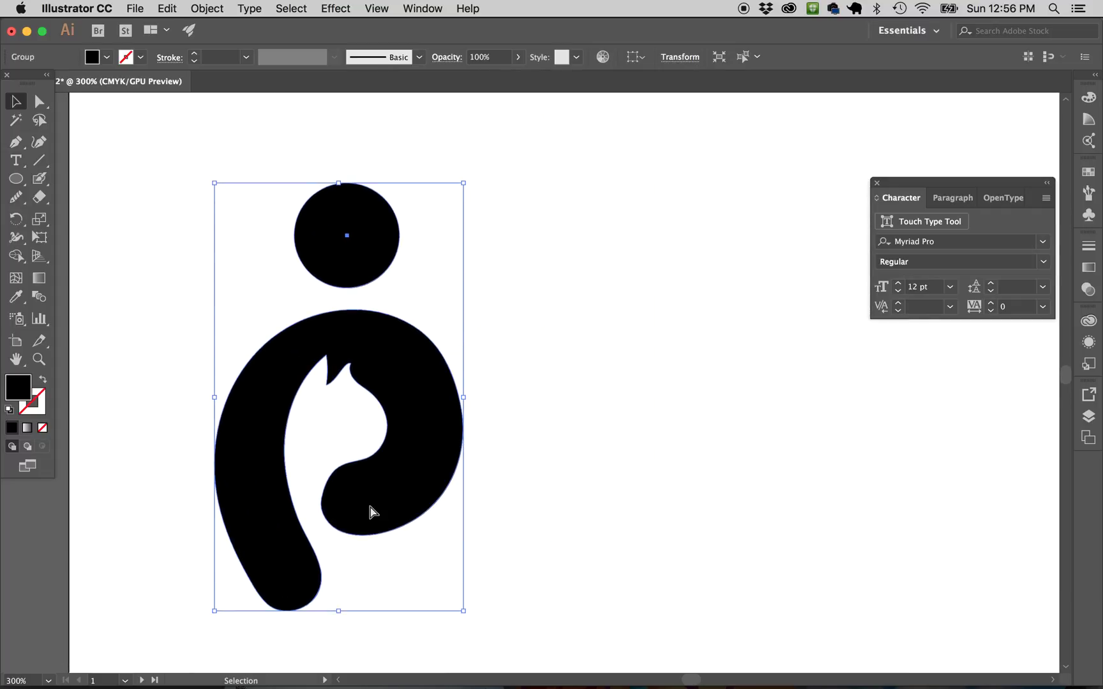
key(super+minus)
key(super+minus)
click(370, 506)
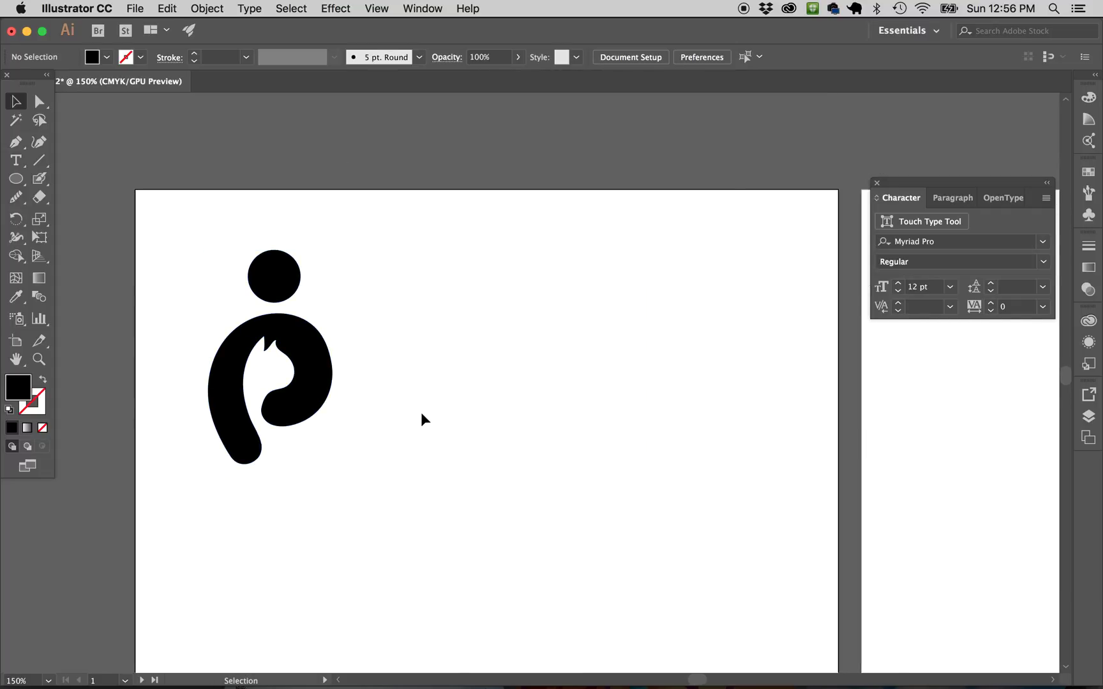
key(t)
click(369, 314)
text(Petsylvania)
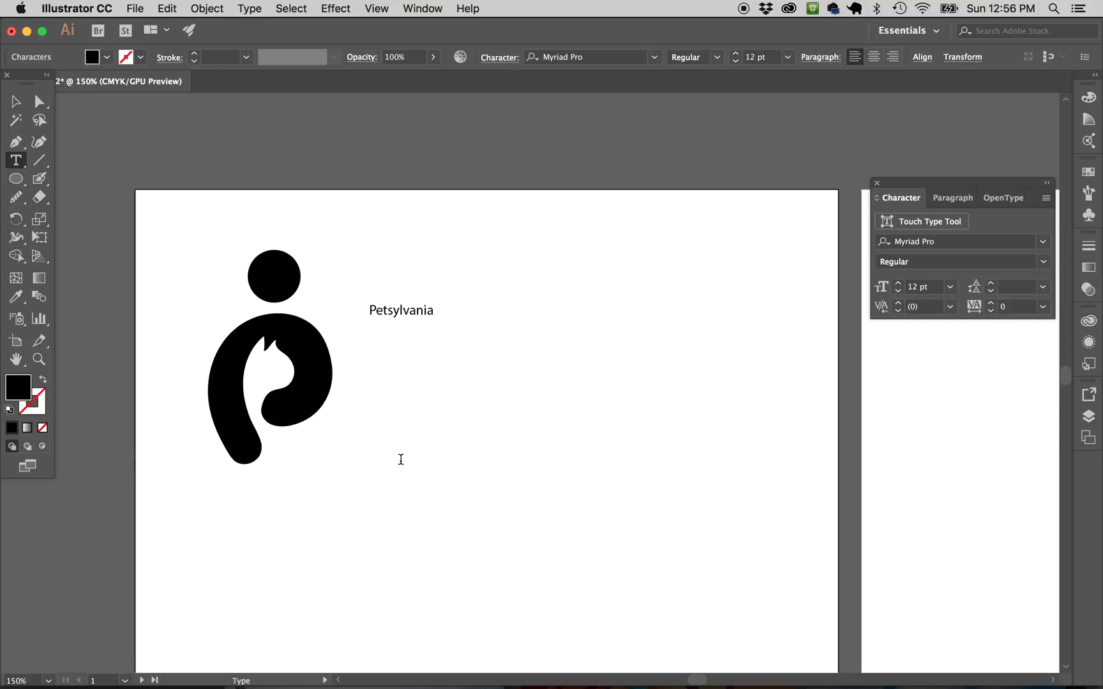
key(Escape)
click(462, 436)
click(435, 319)
drag(434, 319, 578, 352)
Duplicate the "Petsylvania" text directly below itself and change the copy to read "pet hospital"
drag(491, 336, 490, 401)
double_click(488, 402)
key(super+a)
text(pet ho)
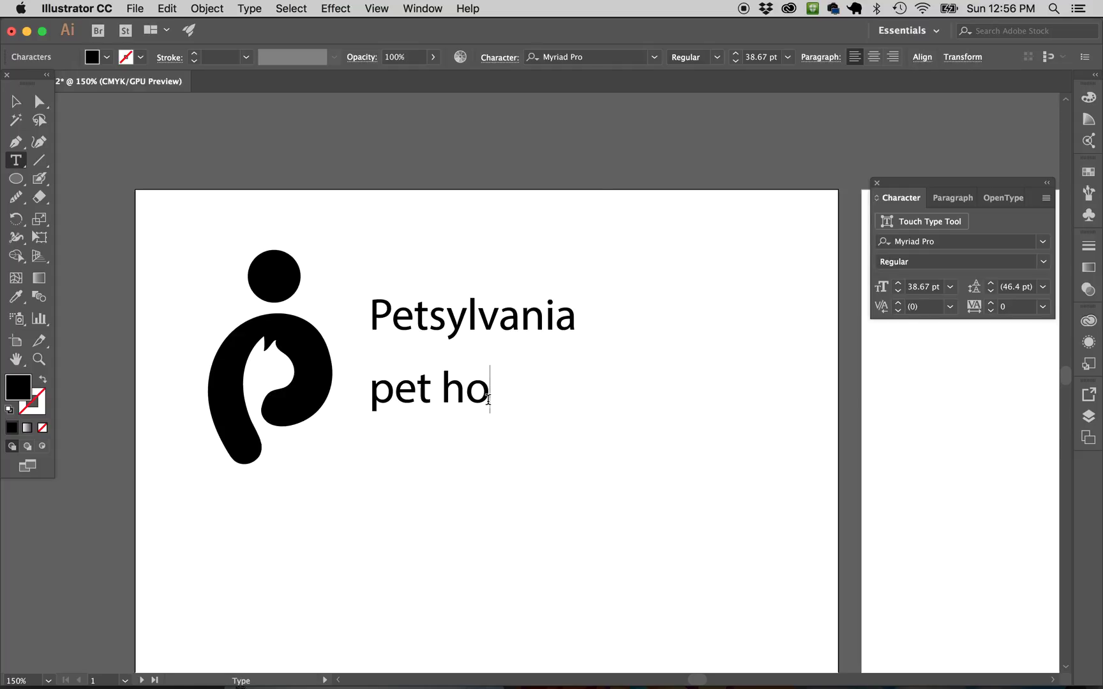
text(slipital)
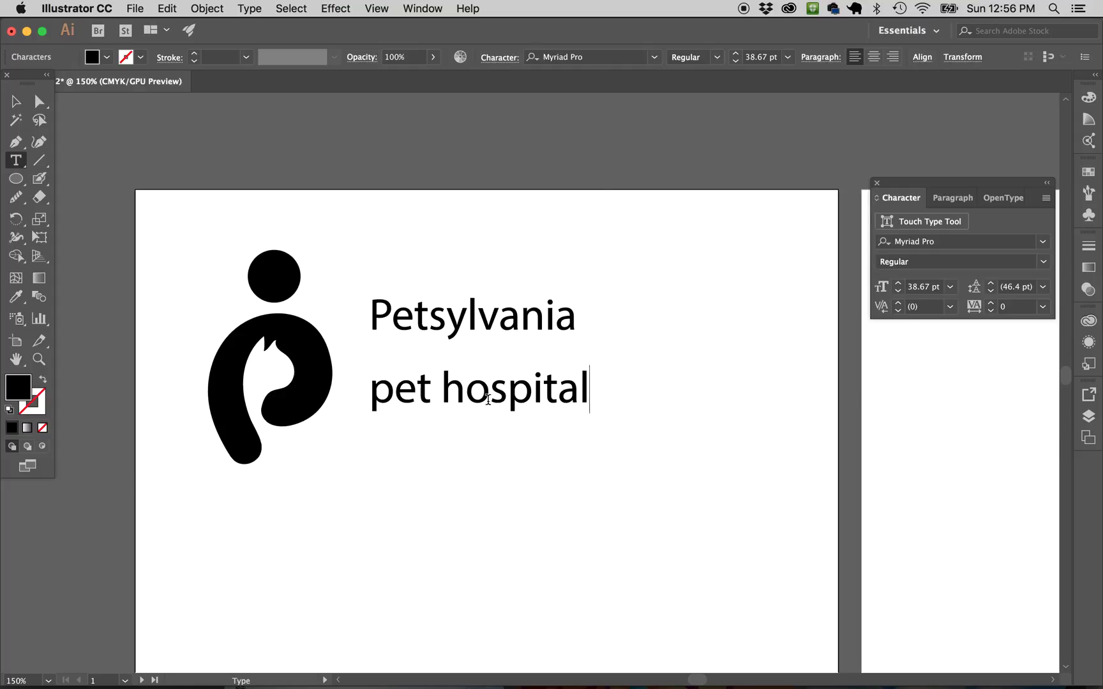
key(Escape)
click(493, 477)
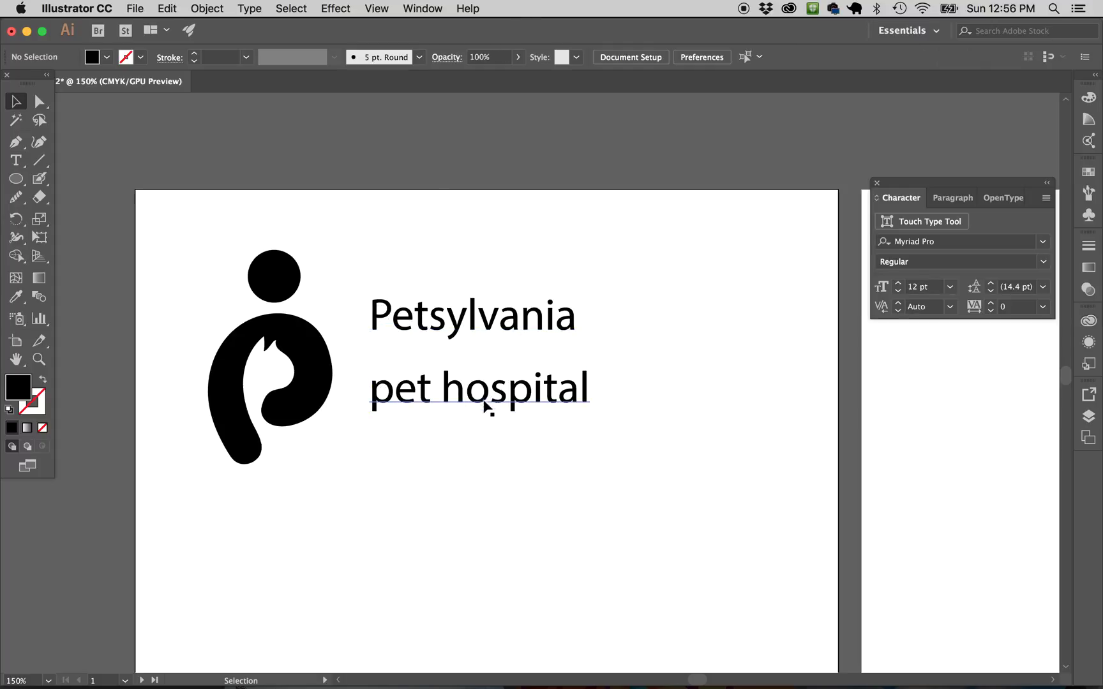
Try retyping "Petsylvania" in capitals, and restore the original spelling
click(487, 332)
double_click(488, 333)
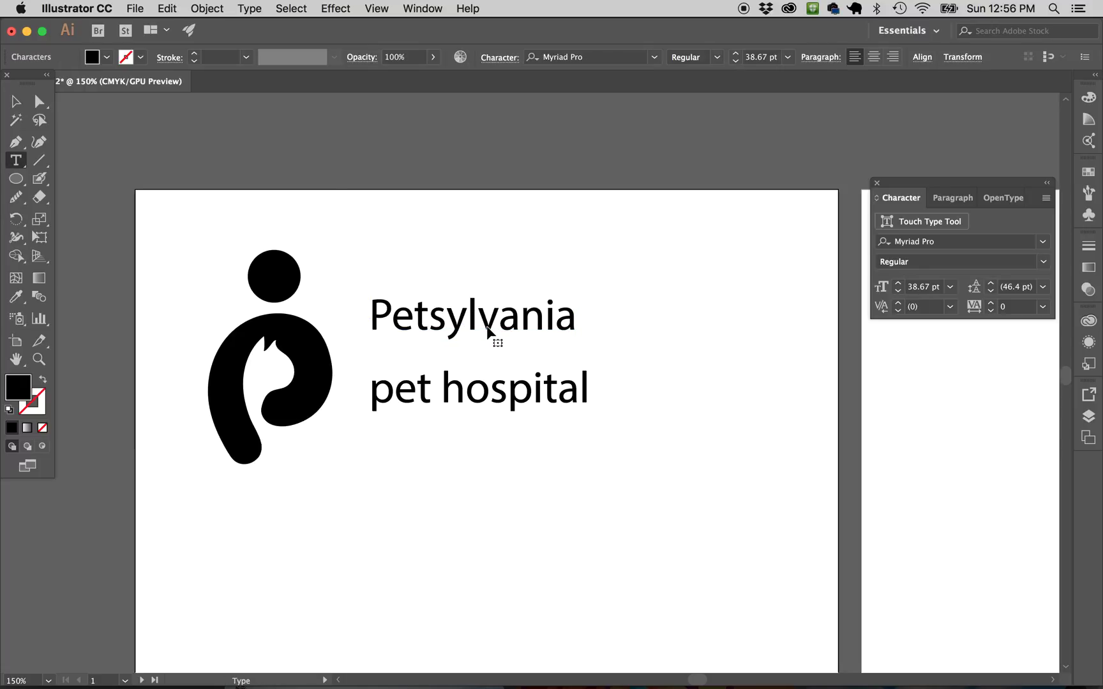
double_click(489, 331)
text(PETSLV)
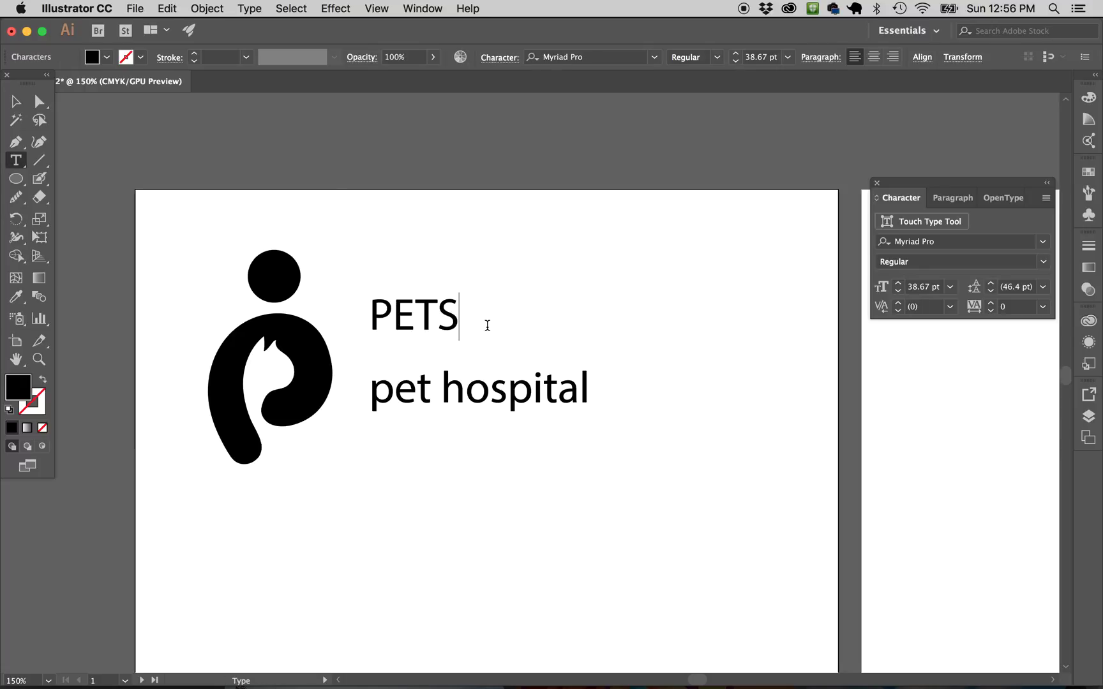
key(BackSpace)
key(BackSpace)
key(BackSpace)
key(BackSpace)
key(BackSpace)
text(et)
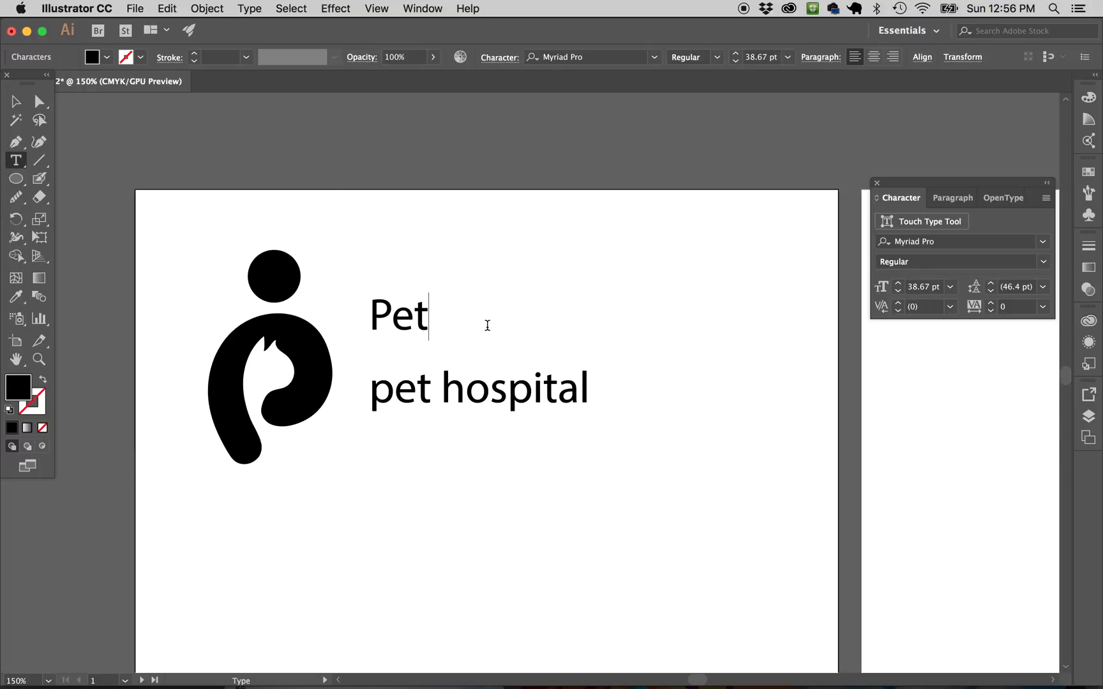
text(syla)
key(BackSpace)
text(vania)
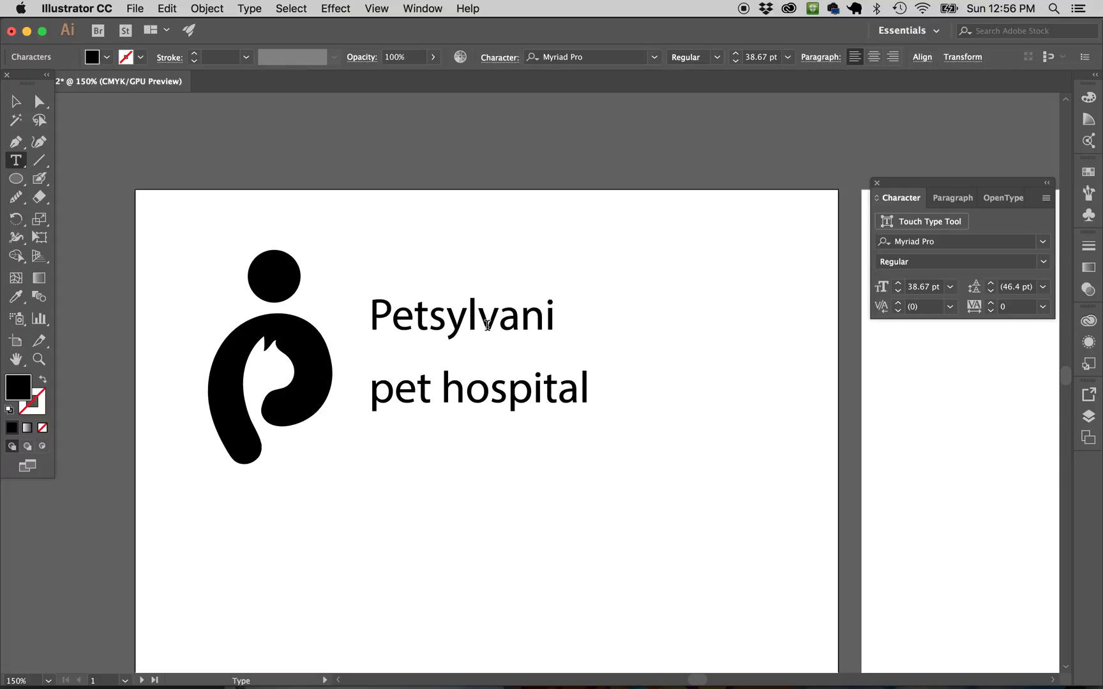
key(Escape)
click(470, 474)
Move the logo mark slightly closer to the text and lower "Petsylvania" to just above "pet hospital"
drag(314, 374, 327, 374)
mouse_move(406, 337)
mouse_down()
mouse_move(394, 349)
mouse_move(408, 352)
mouse_up()
click(458, 260)
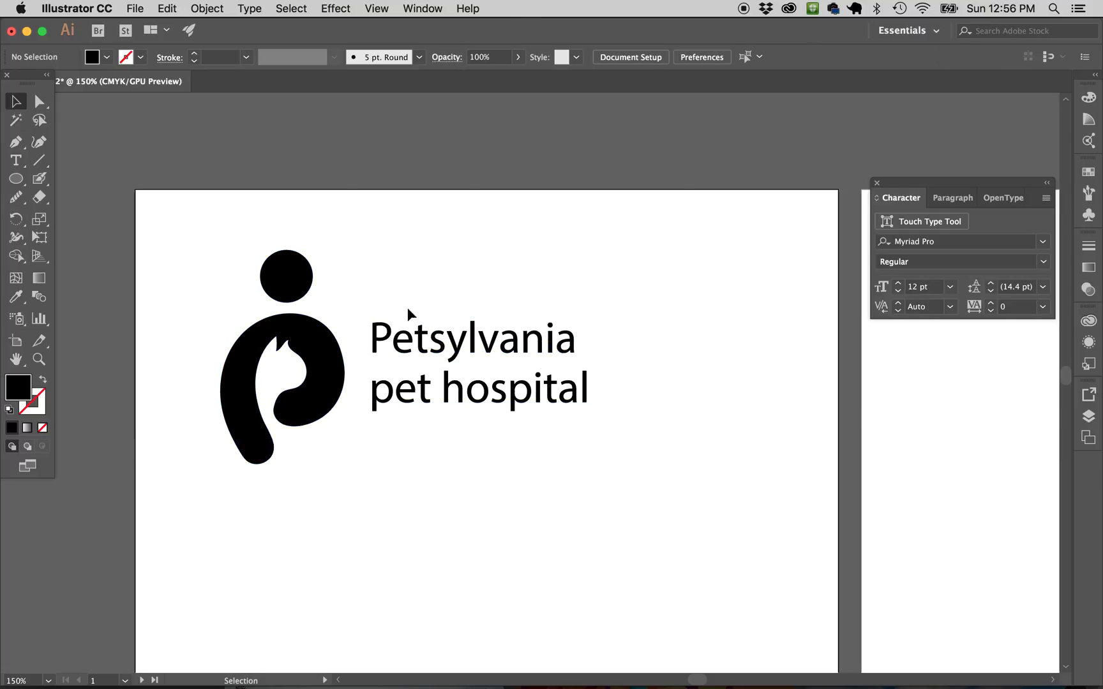
Scale up the "Petsylvania" text to about one and a half times its size, keeping its lower-left corner fixed
click(463, 359)
click(458, 404)
click(459, 348)
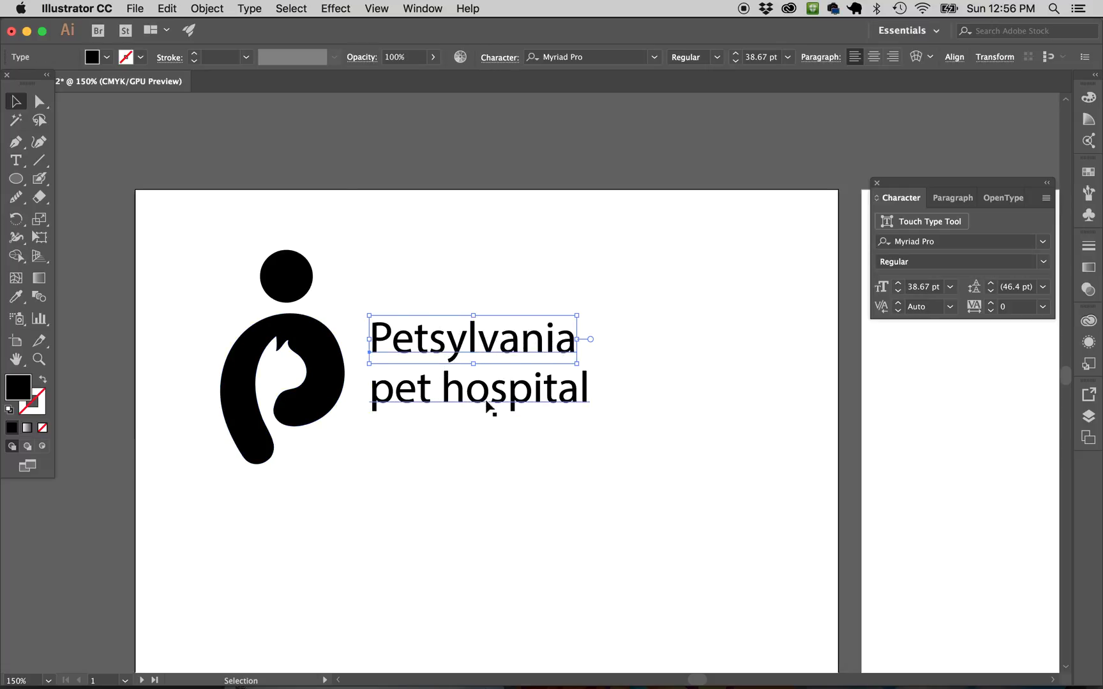
drag(576, 315, 714, 229)
click(714, 229)
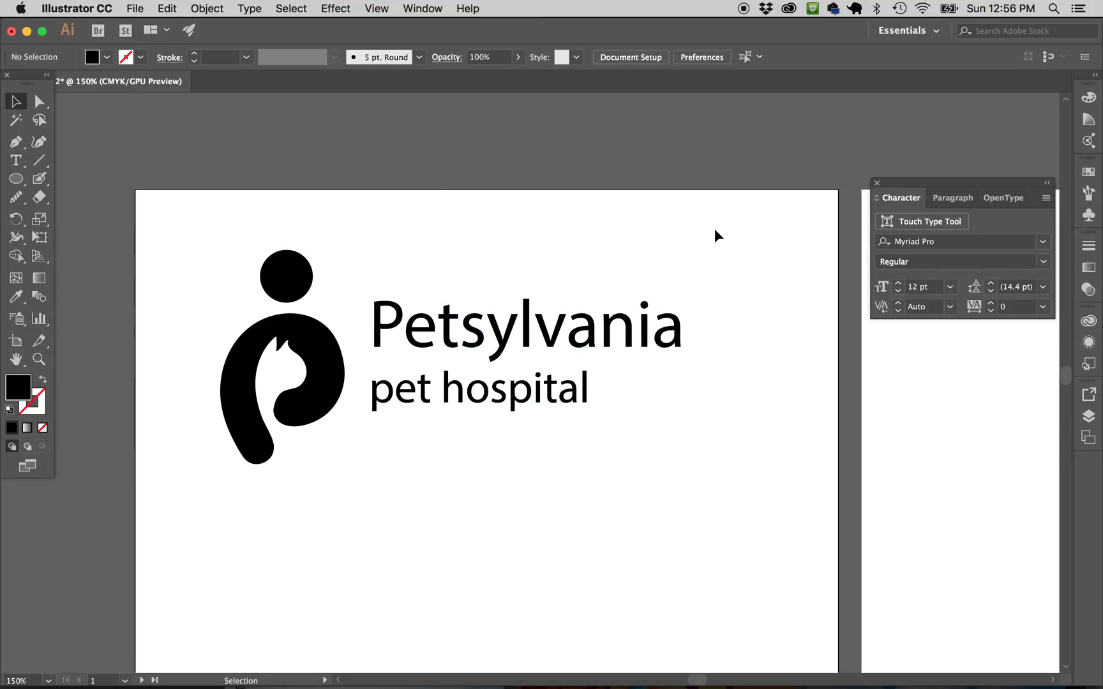
Shift the logo mark left over the artboard edge, and try "pet hospital" lower before moving it back up under "Petsylvania"
click(580, 407)
click(529, 480)
drag(492, 391, 492, 431)
drag(330, 378, 224, 378)
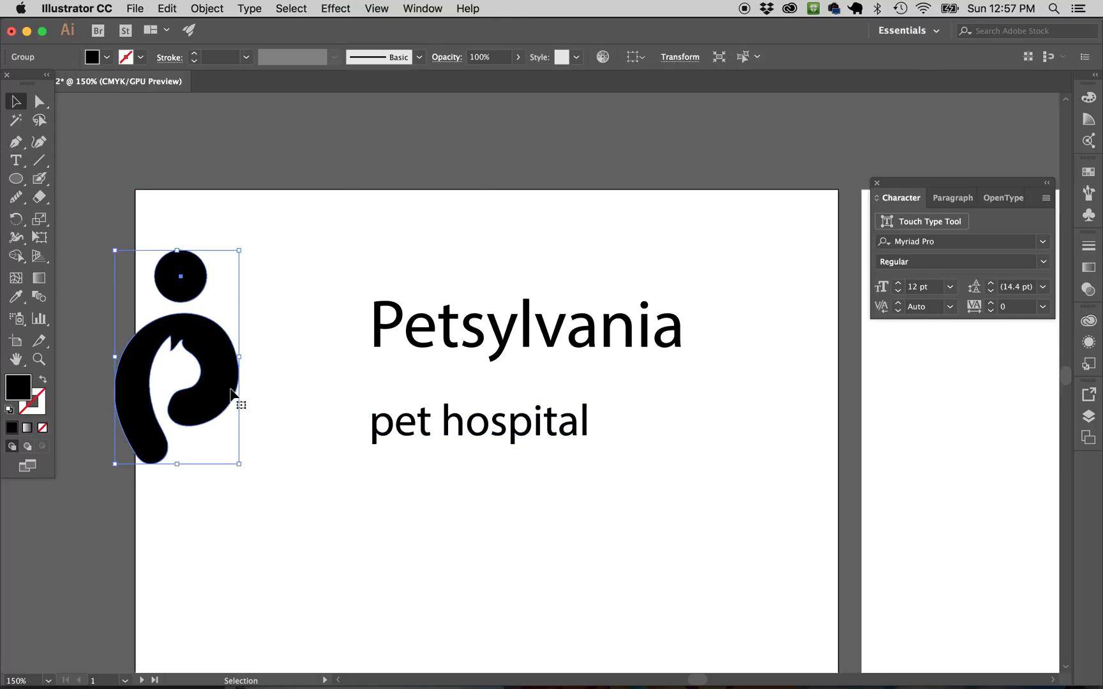
click(535, 492)
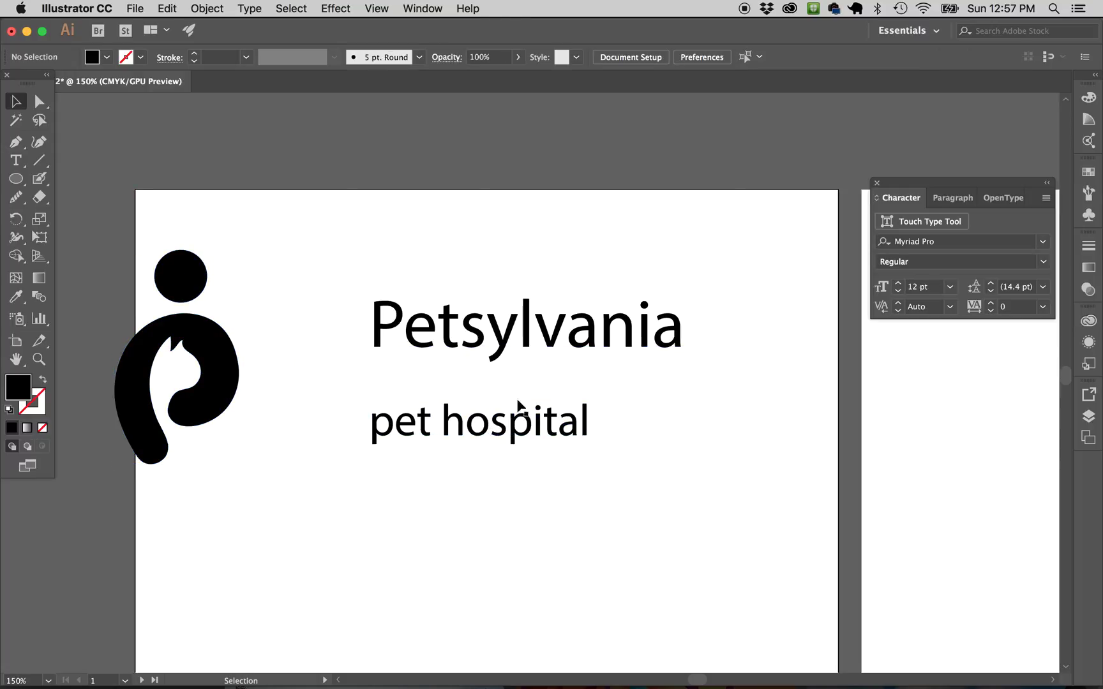
drag(515, 428, 518, 401)
click(523, 482)
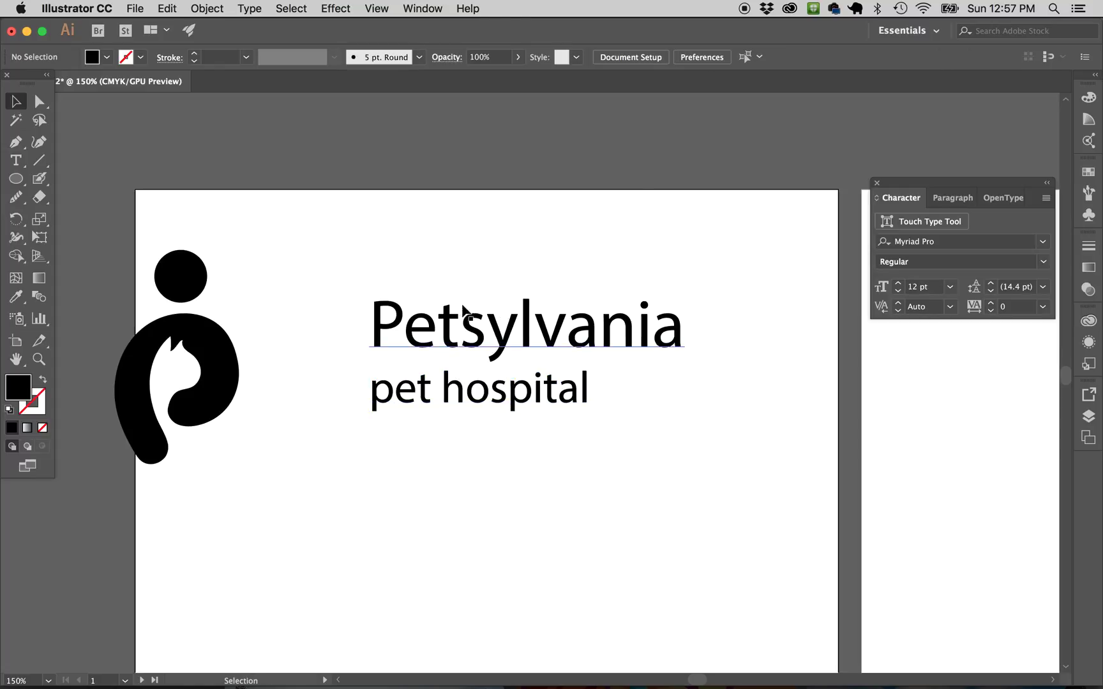
drag(237, 361, 175, 387)
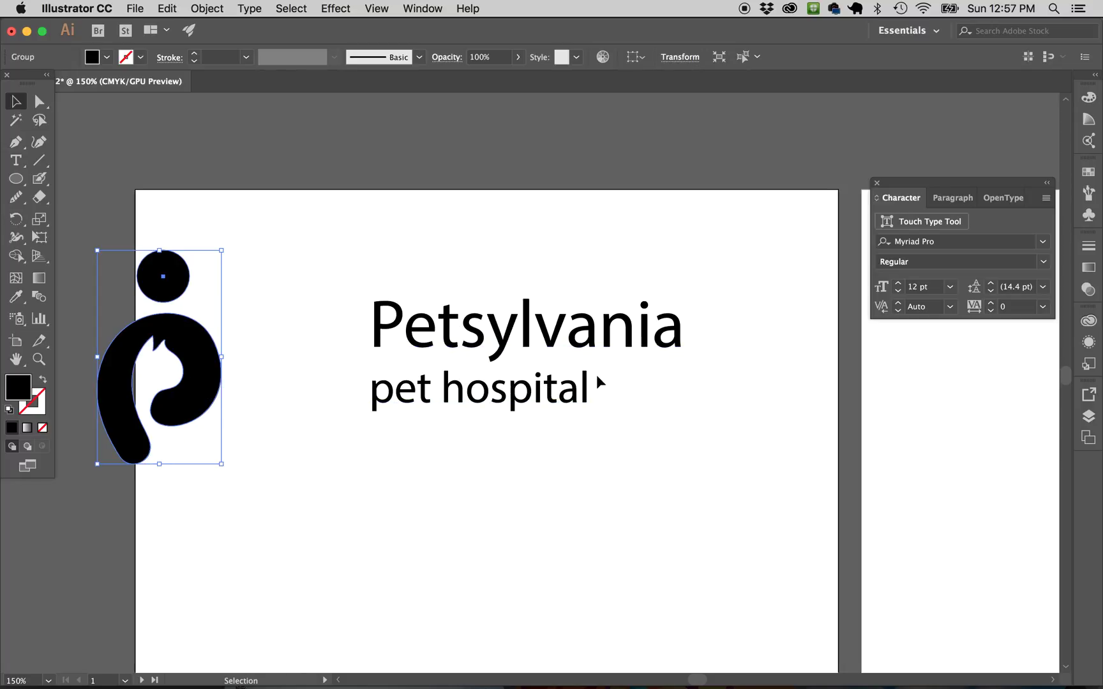
Scale "pet hospital" down slightly and move it up close beneath "Petsylvania", aligned to the same left edge
click(570, 404)
drag(592, 416, 577, 413)
click(578, 415)
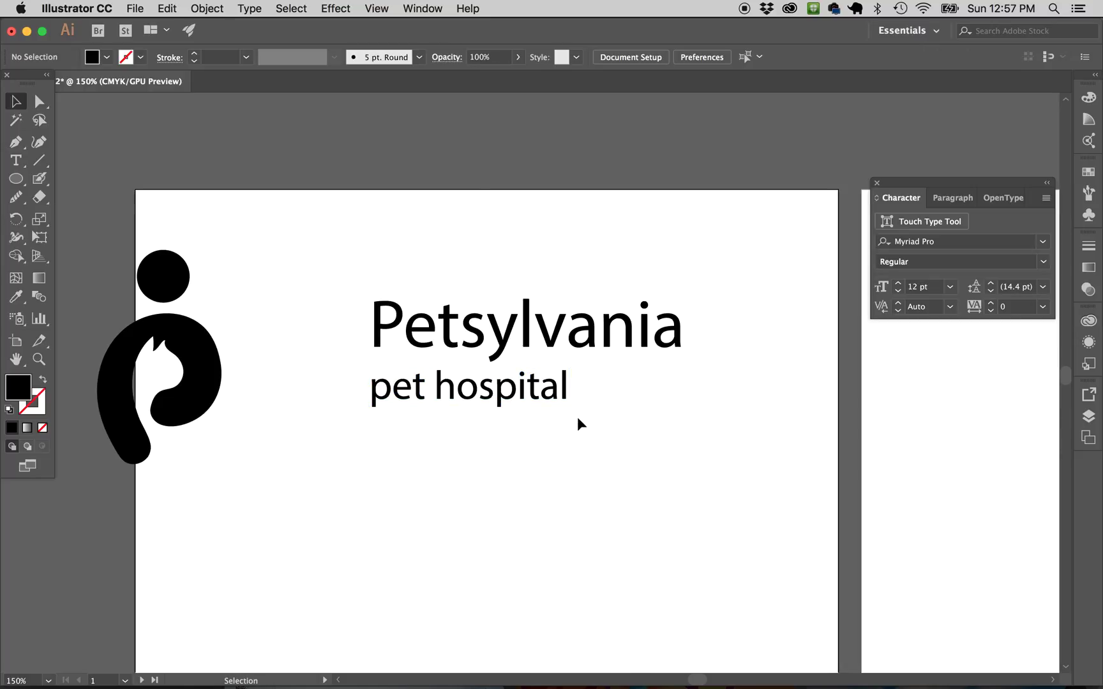
click(543, 399)
drag(566, 398, 574, 410)
click(585, 456)
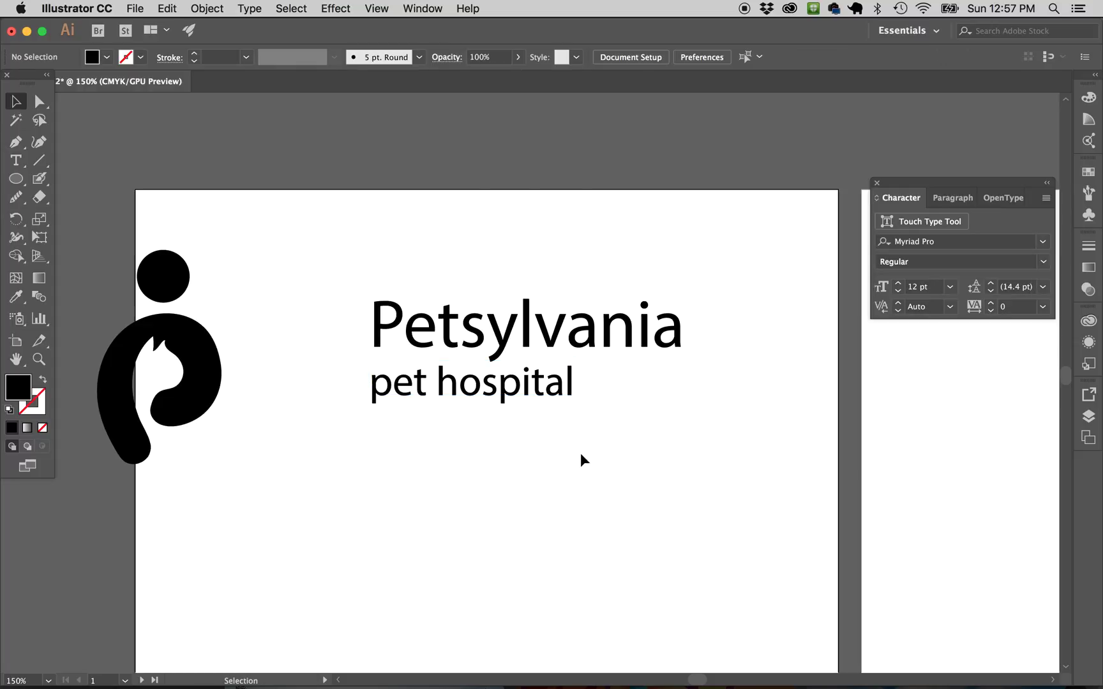
click(539, 391)
drag(539, 396, 515, 391)
click(557, 435)
click(554, 454)
click(517, 465)
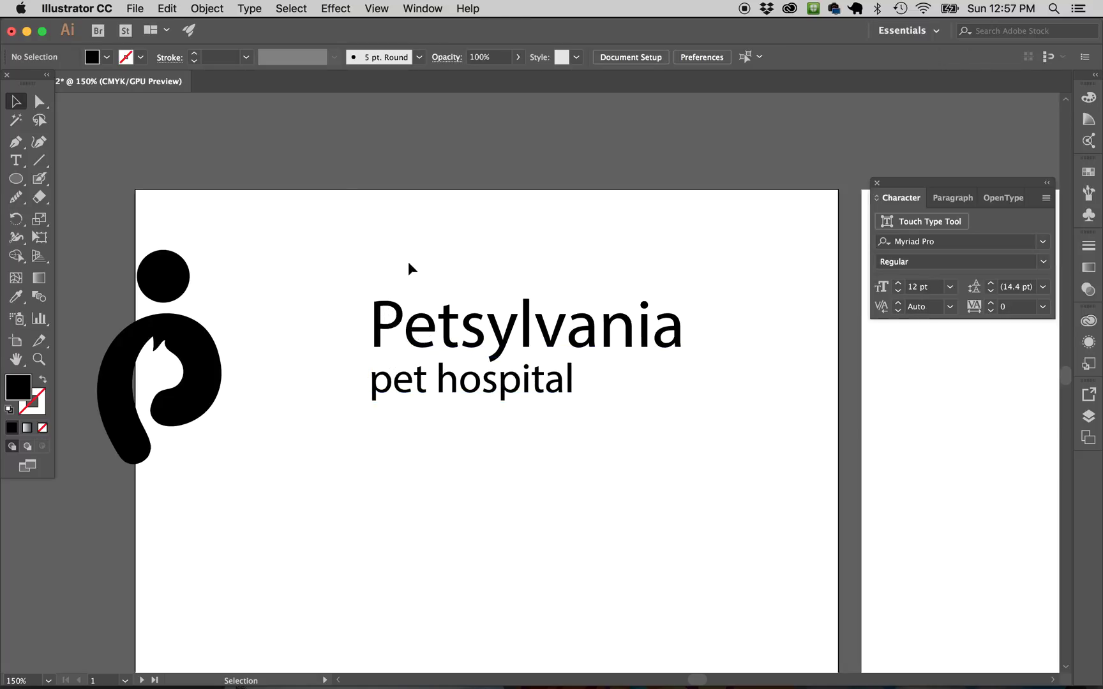
Move both text lines down and to the right together, and bring the logo mark back beside them
drag(408, 262, 634, 508)
drag(485, 317, 525, 351)
click(564, 543)
click(522, 322)
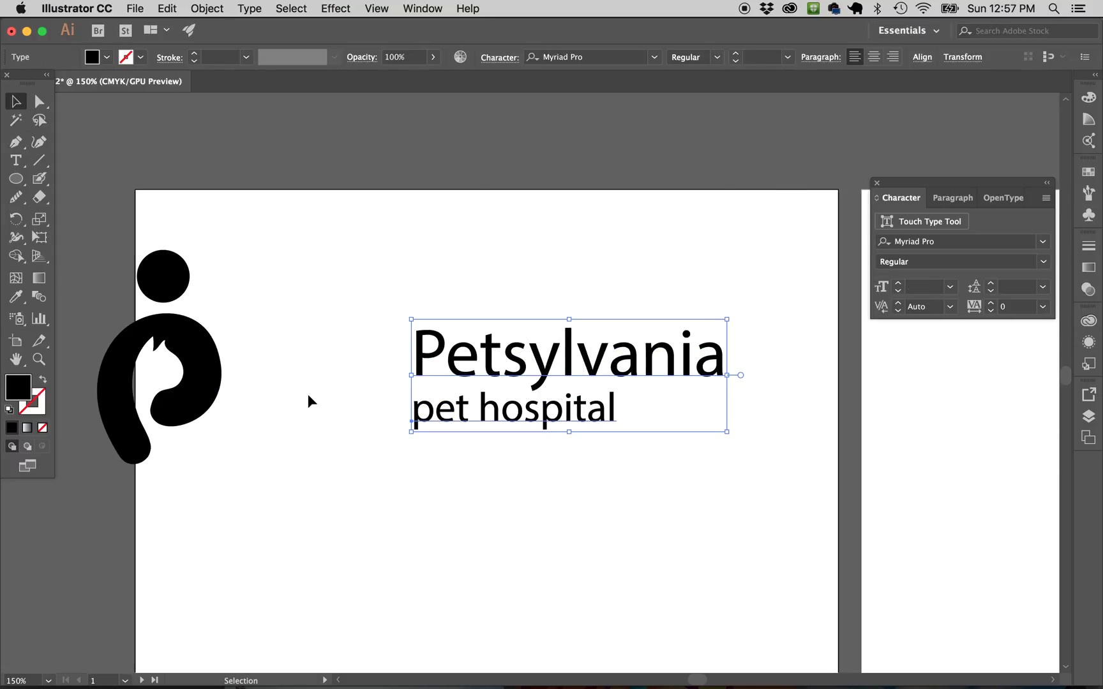
drag(207, 382, 351, 391)
click(409, 588)
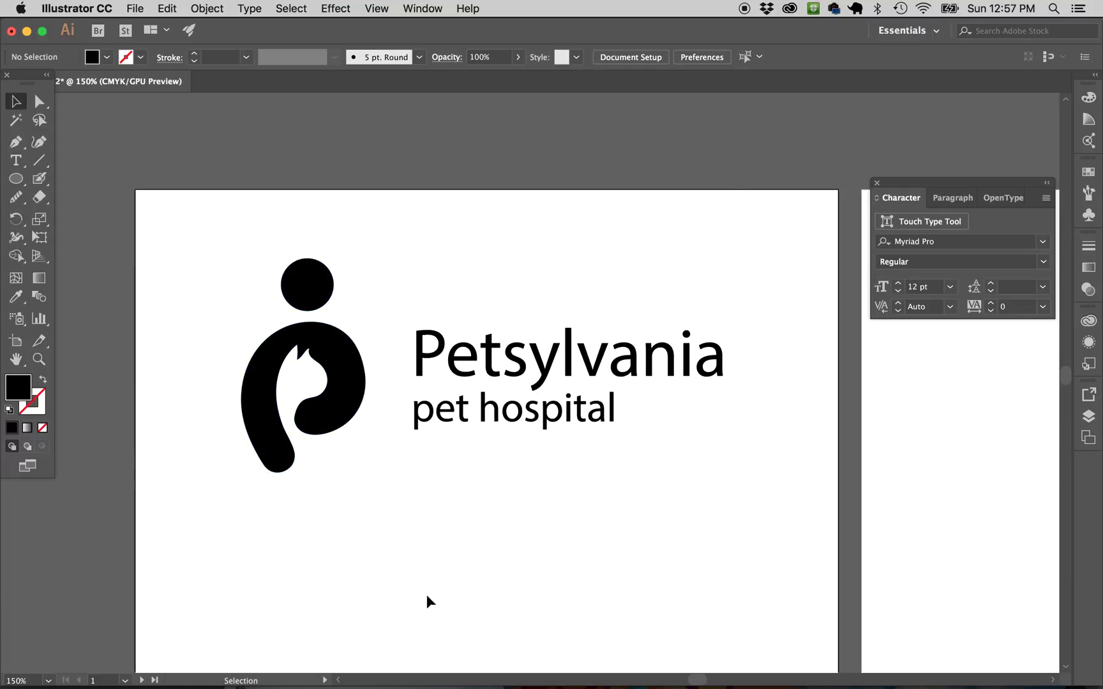
Draw a horizontal line along the "Petsylvania" baseline across the logo mark, using the default white fill and 1 pt black stroke
click(40, 160)
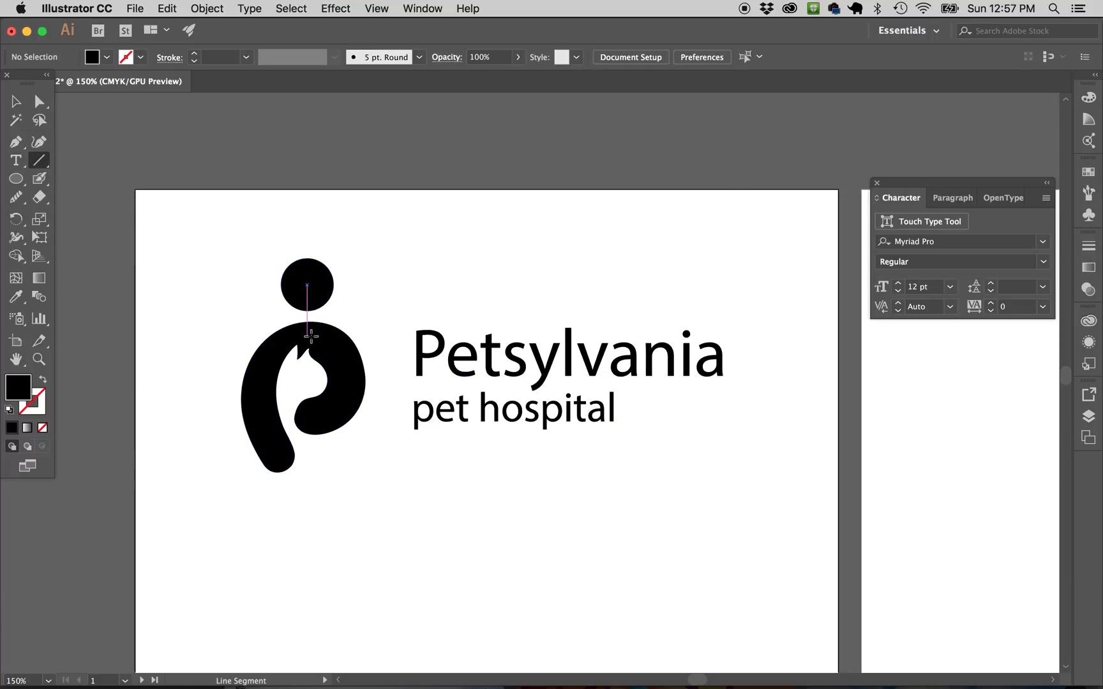
mouse_move(171, 376)
mouse_down()
mouse_move(851, 401)
mouse_move(778, 419)
mouse_up()
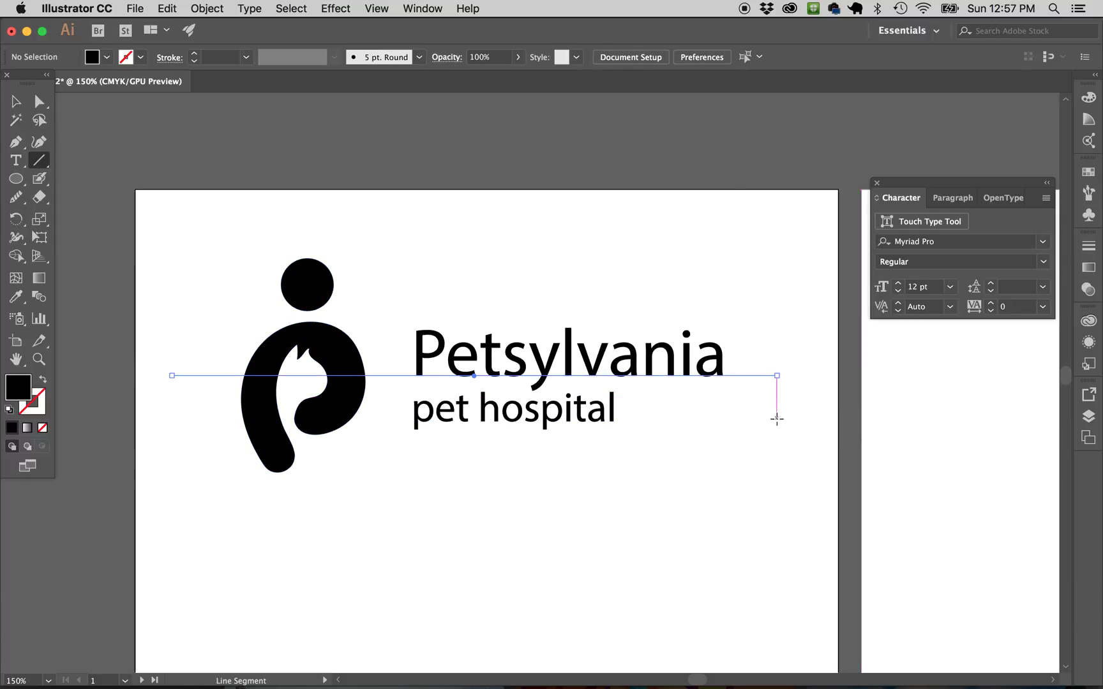
key(d)
key(v)
click(725, 487)
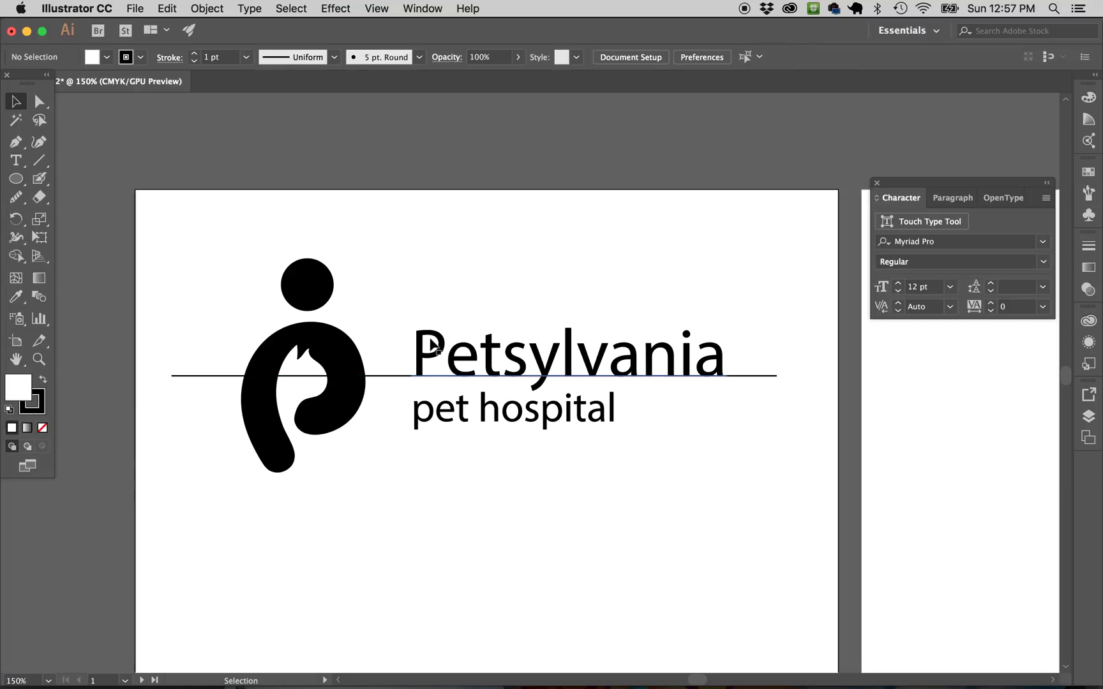
Nudge the logo mark up slightly and draw a black rectangle about 3.68 by 1.26 in over both text lines
drag(337, 348, 341, 344)
click(389, 344)
click(588, 354)
click(581, 282)
key(m)
drag(412, 328, 722, 434)
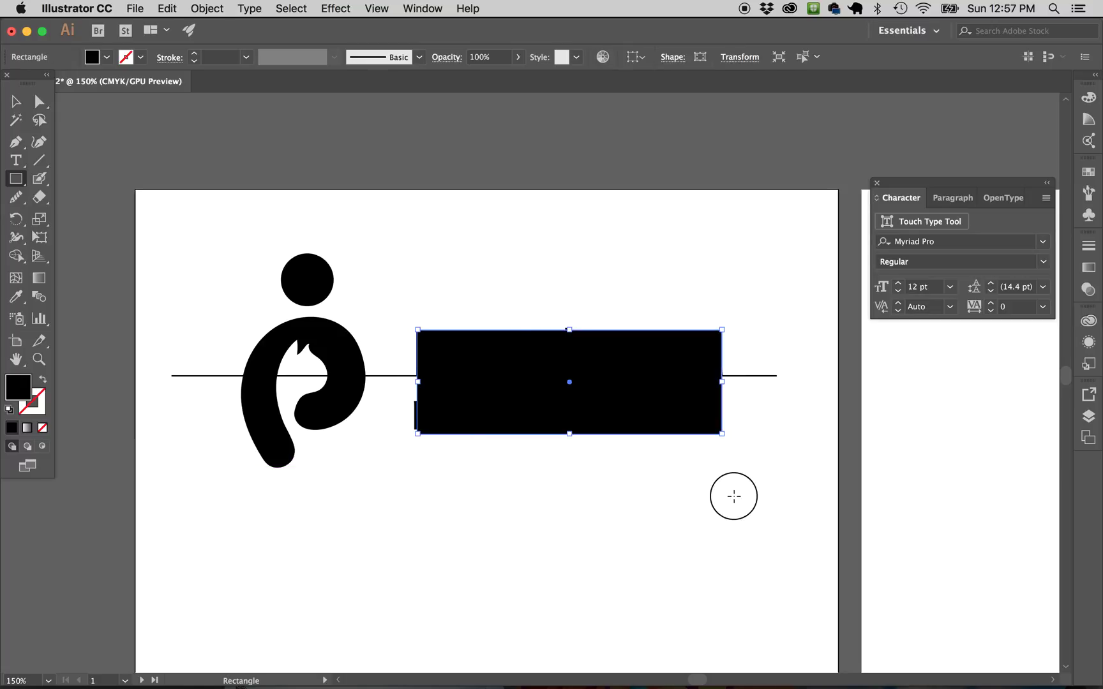
click(734, 497)
click(400, 336)
click(403, 526)
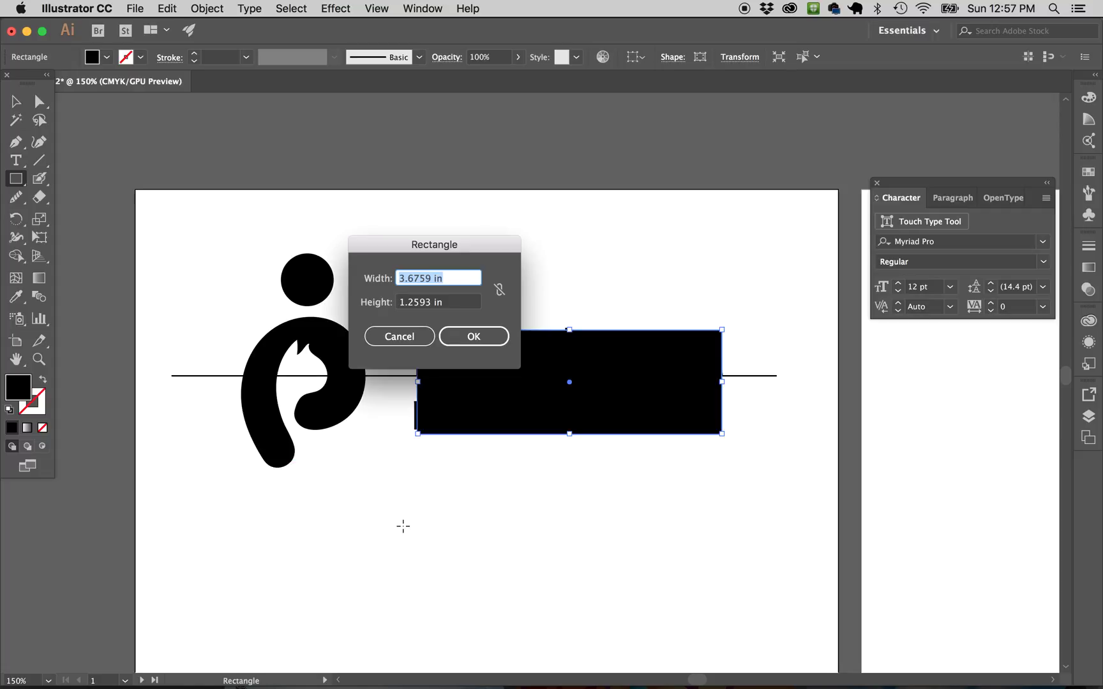
click(416, 344)
key(v)
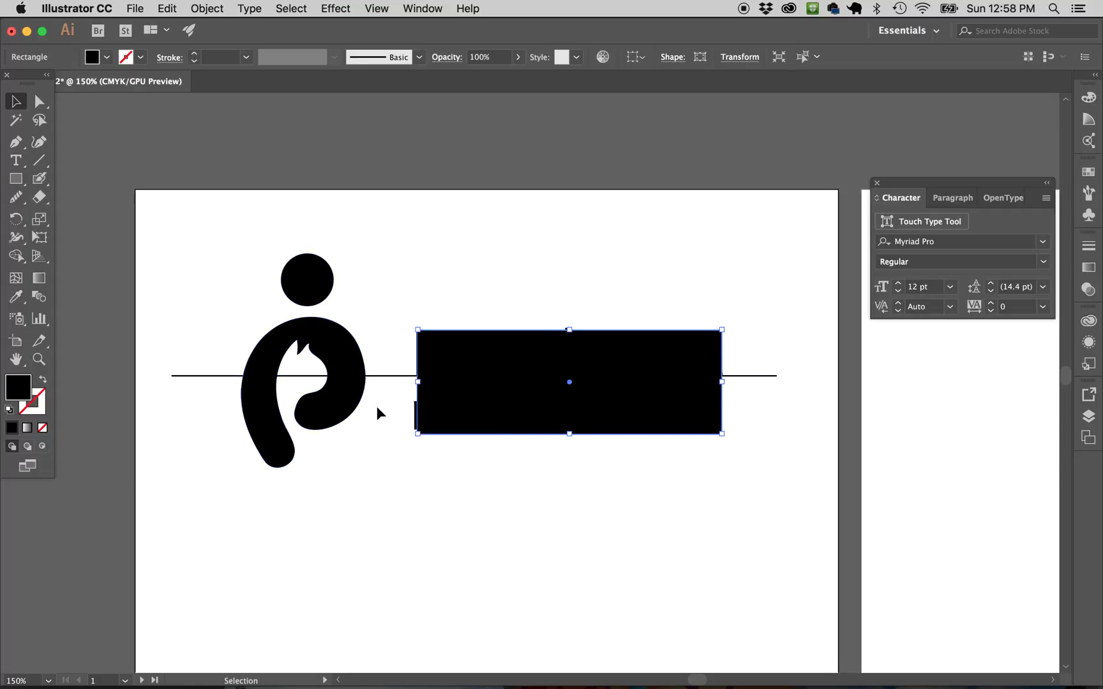
Move the black rectangle up clear of the text and nudge "pet hospital" slightly right to align with the left edge of "Petsylvania"
key(shift+Up)
key(shift+Up)
key(shift+Up)
key(shift+Up)
key(shift+Up)
key(shift+Up)
key(shift+Up)
key(shift+Up)
key(shift+Up)
key(shift+Up)
key(shift+Up)
key(shift+Up)
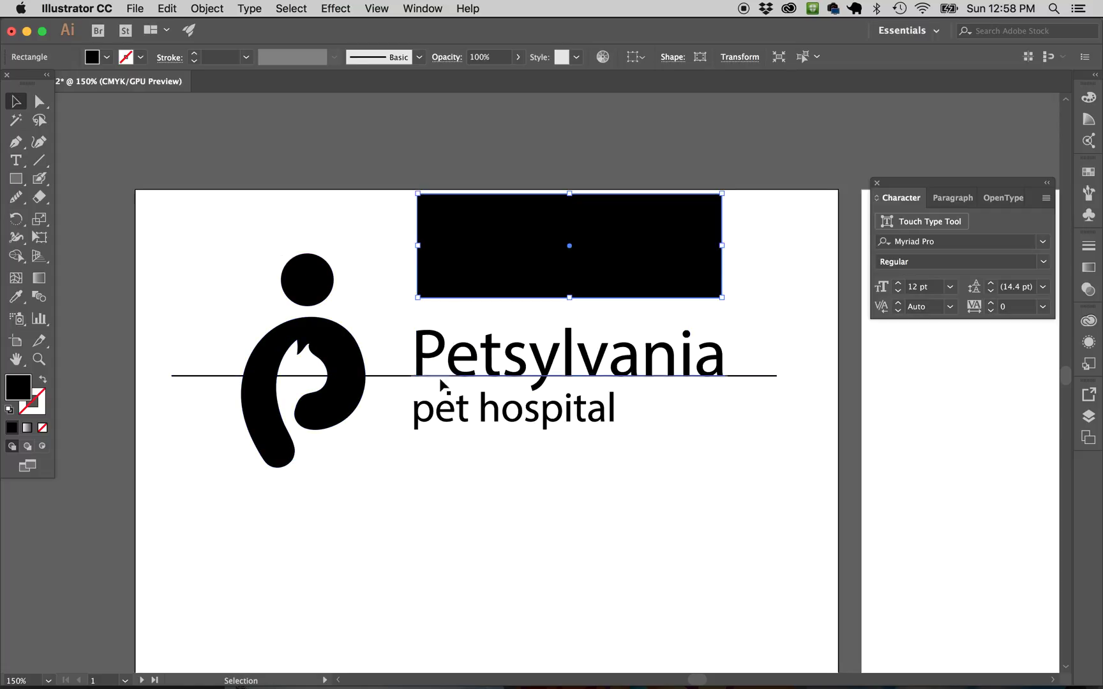
click(436, 414)
drag(436, 416, 439, 417)
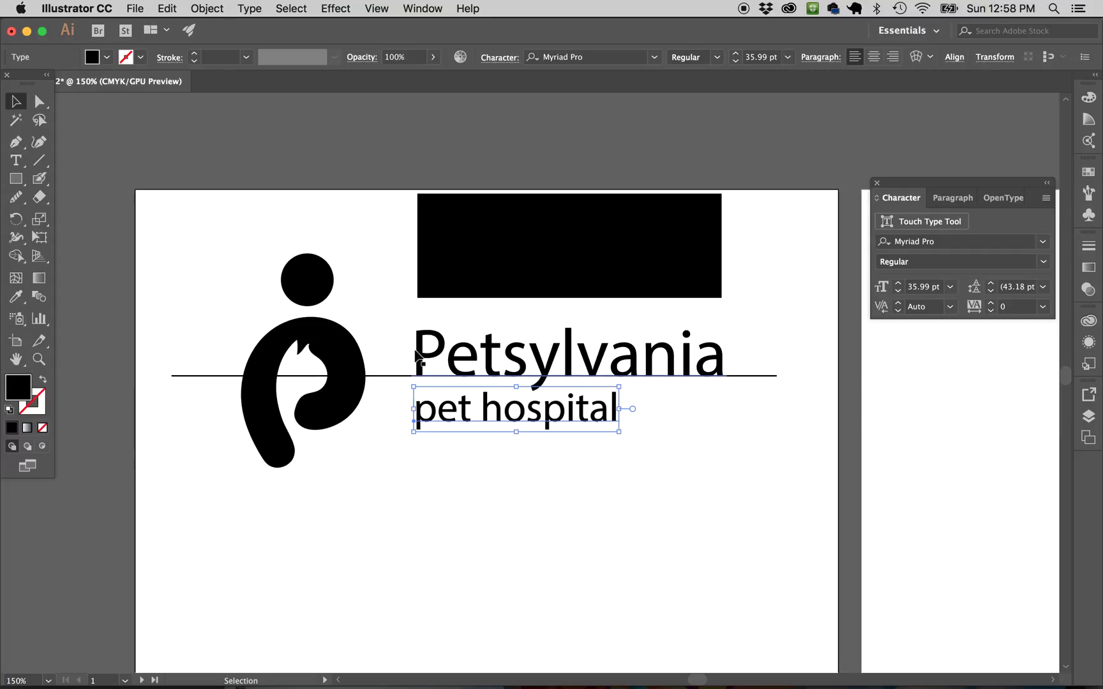
Move the rectangle back over the text and draw a second black rectangle about 1.56 by 2.64 in over the logo mark
click(446, 313)
drag(495, 253, 493, 389)
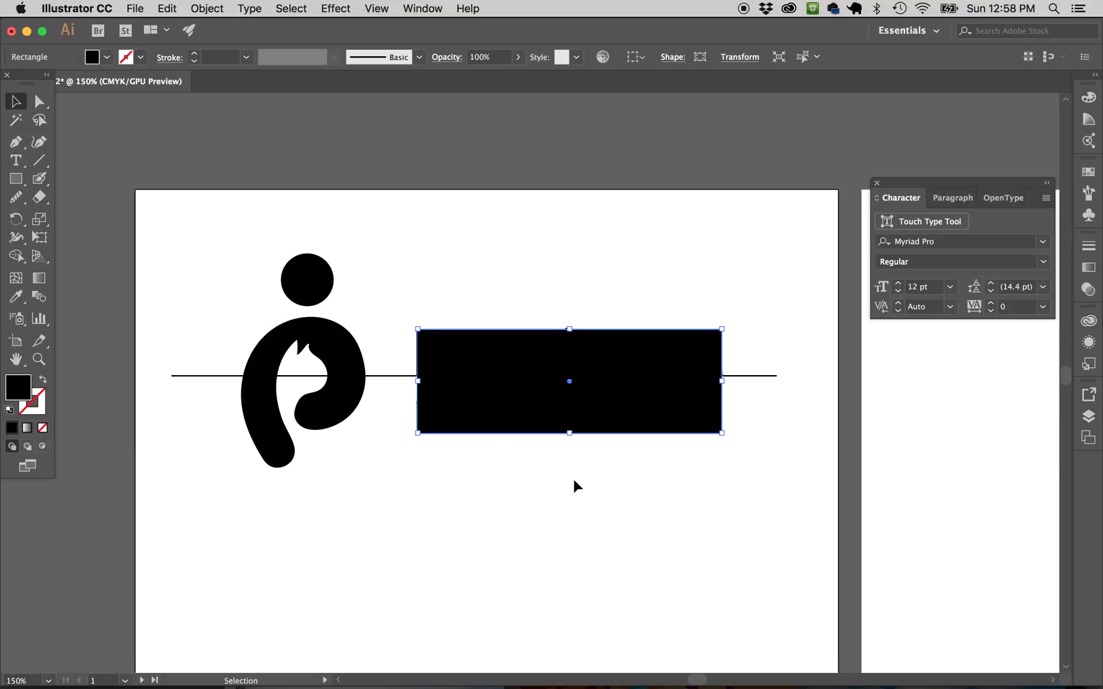
click(332, 355)
key(m)
drag(237, 250, 366, 467)
click(417, 500)
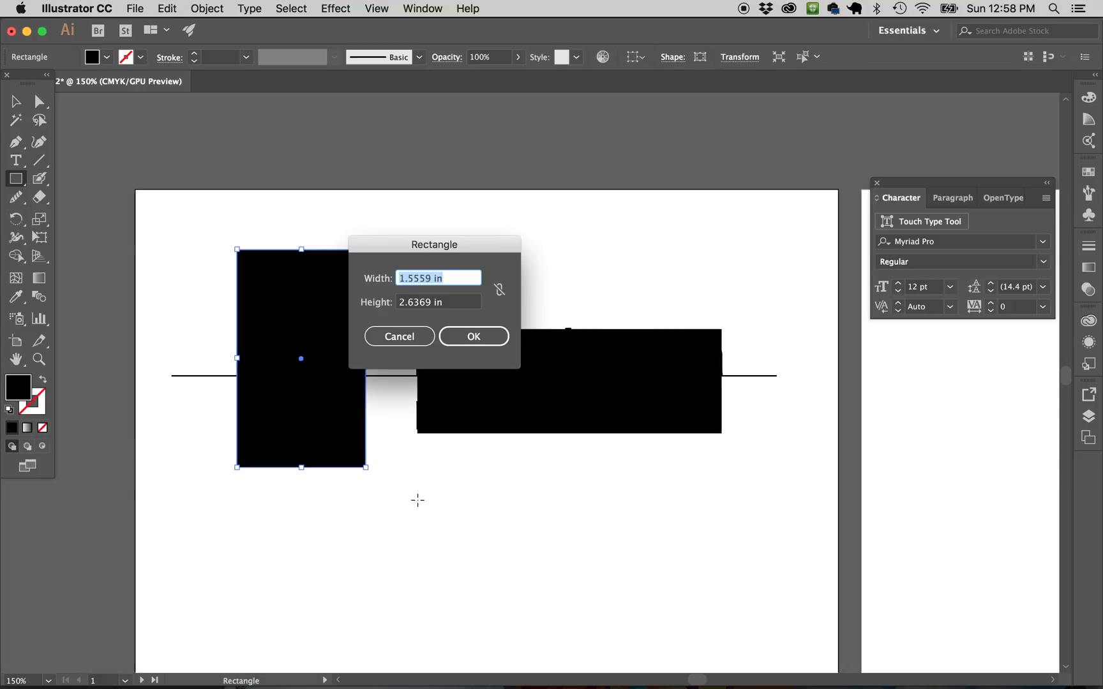
click(391, 338)
key(v)
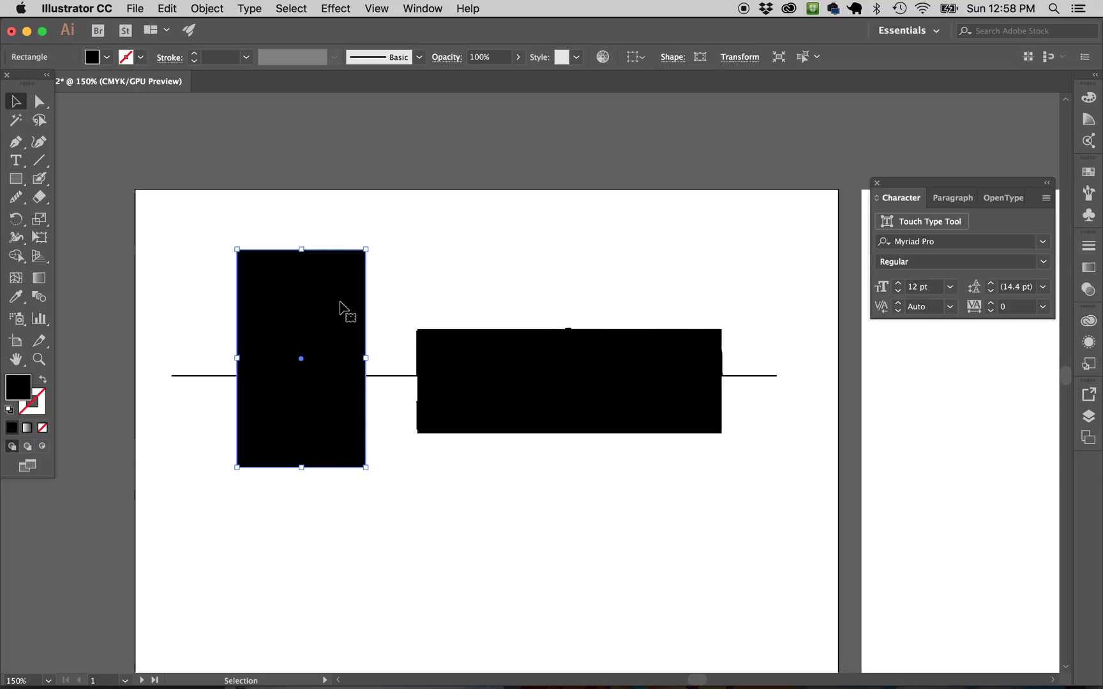
Center the text rectangle vertically on the horizontal line, and move the logo mark with its rectangle down to match
click(402, 280)
drag(444, 368, 479, 370)
click(495, 266)
shift+click(359, 315)
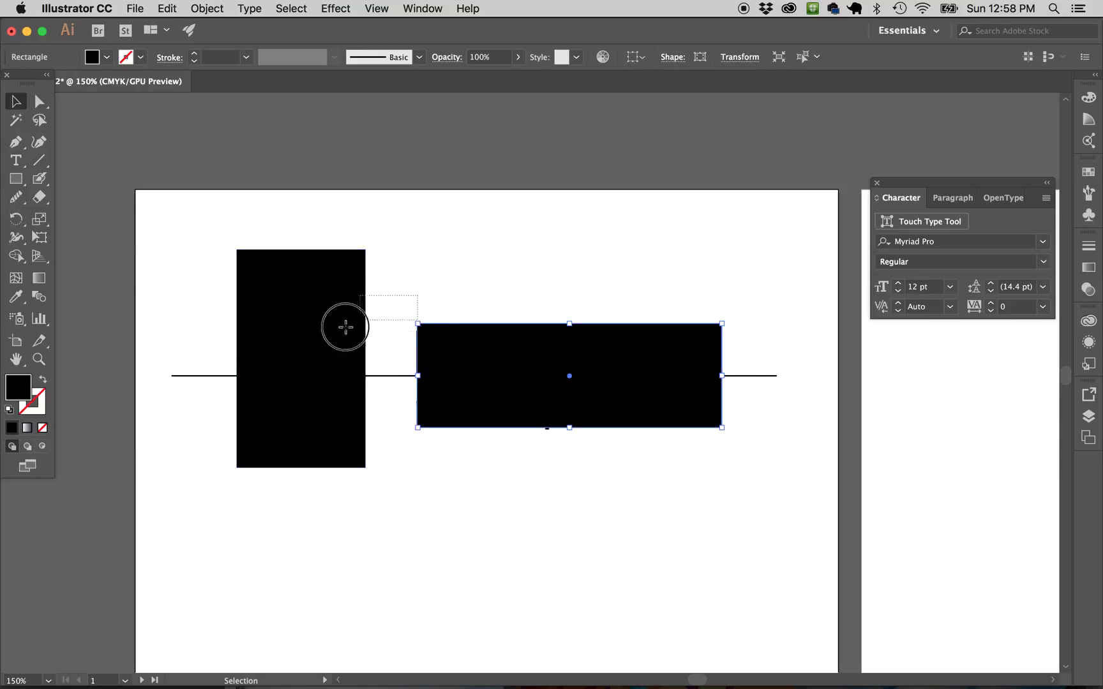
click(276, 235)
drag(337, 320, 337, 333)
click(372, 318)
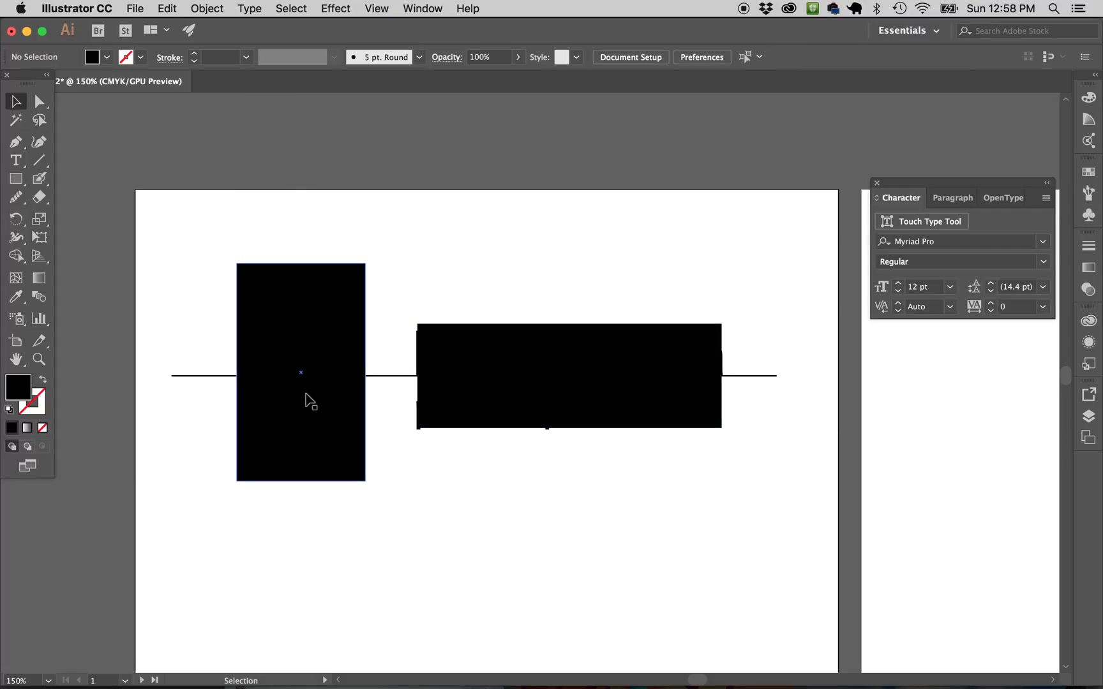
Delete both black rectangles and nudge the logo mark slightly up and to the right
click(351, 361)
shift+click(498, 390)
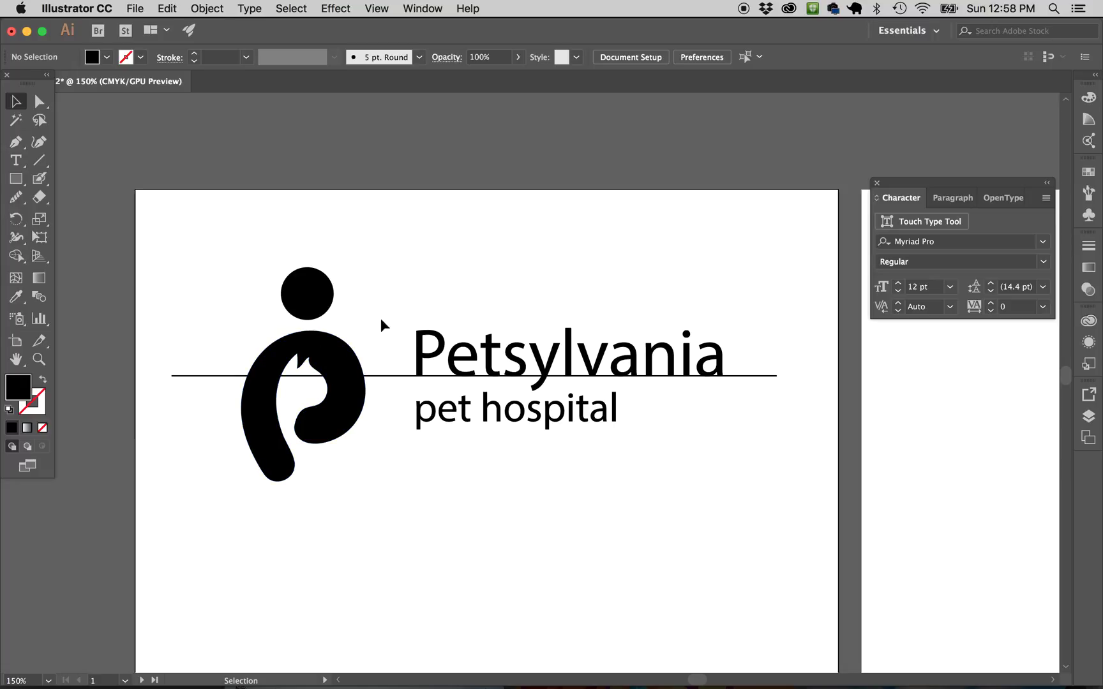
drag(342, 355, 341, 349)
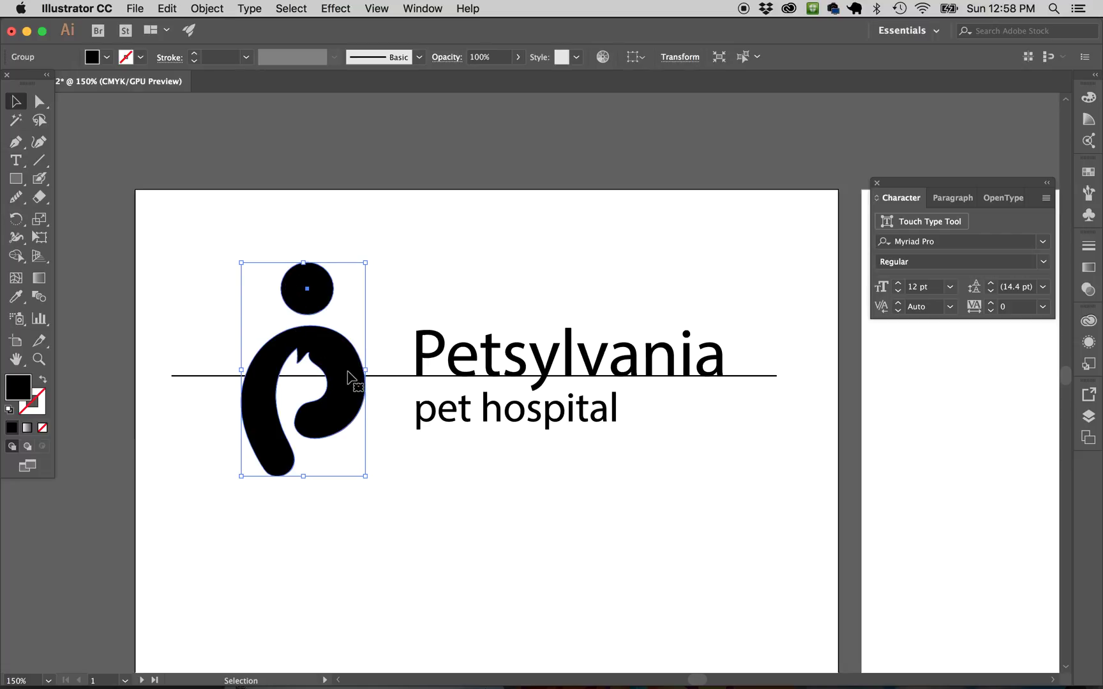
key(Down)
key(Up)
key(Up)
key(Up)
key(Right)
key(Right)
key(Right)
key(Right)
key(Right)
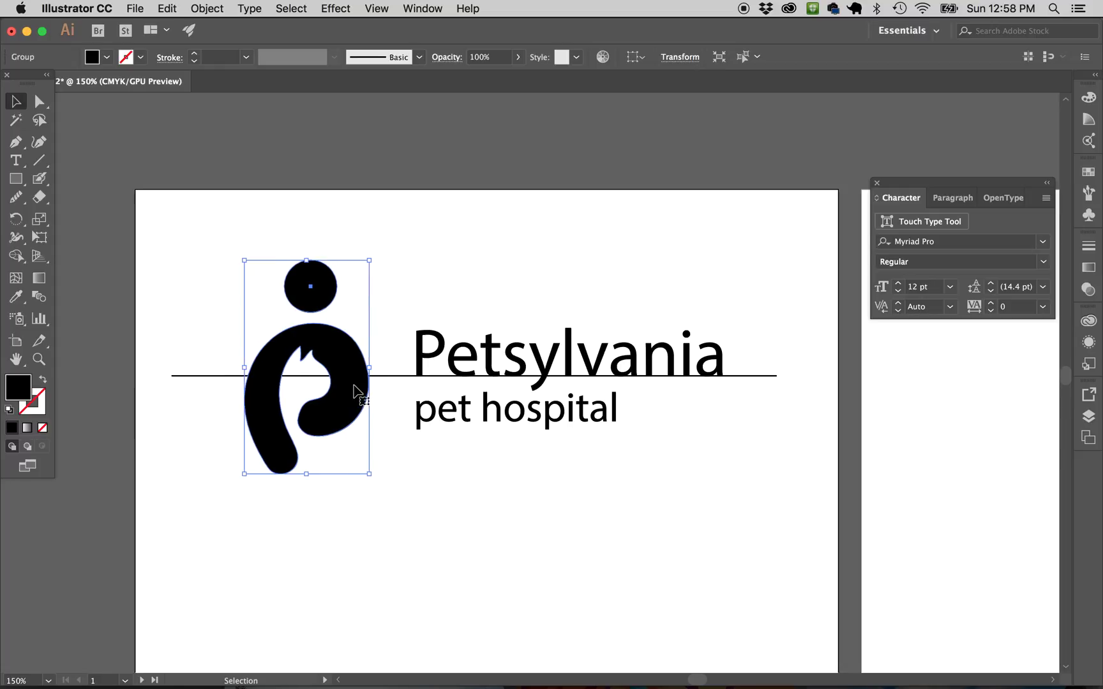
Delete the horizontal line and move both text lines left together, closer to the logo mark
click(175, 381)
click(183, 378)
key(Delete)
drag(591, 289, 514, 457)
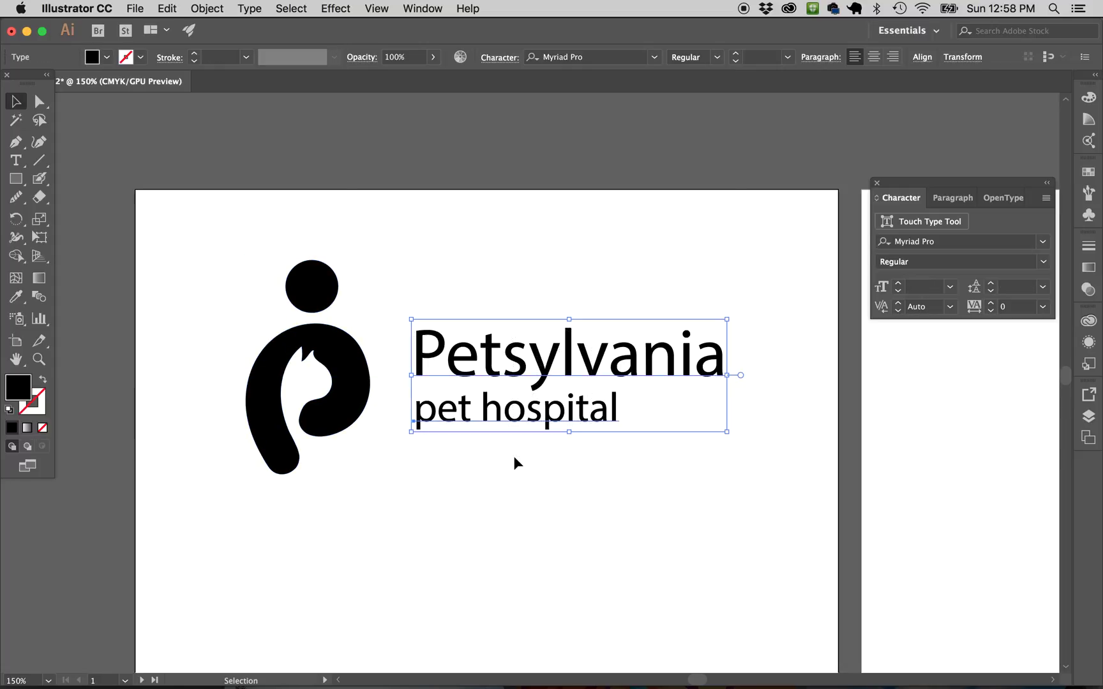
drag(537, 371, 507, 362)
click(514, 460)
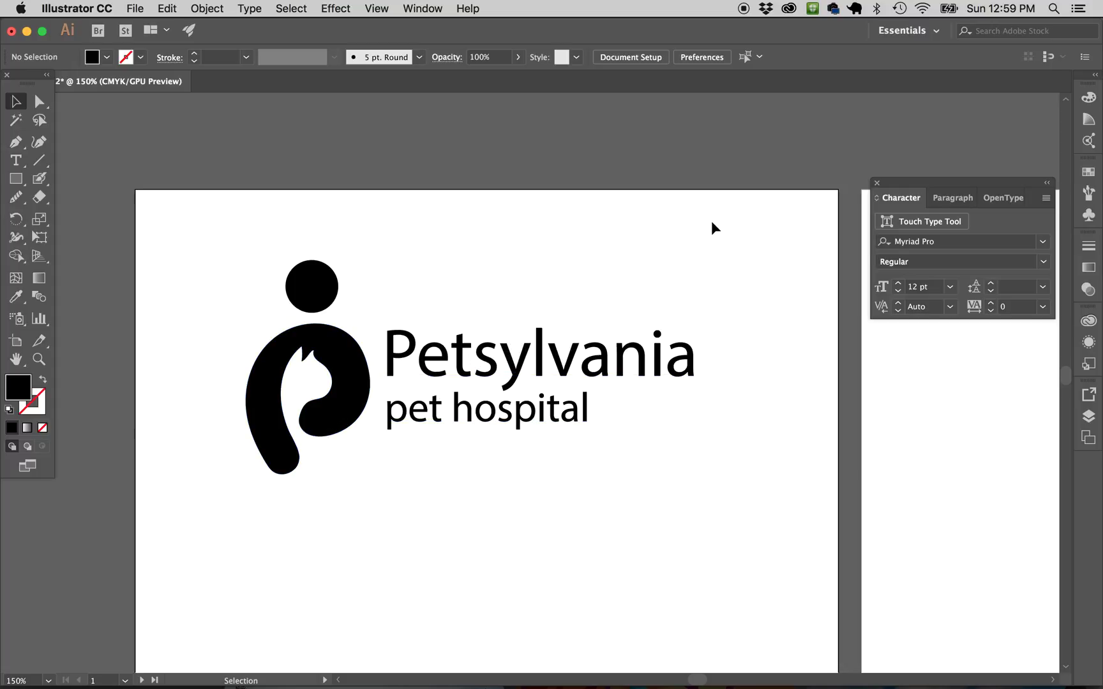
Change the font of both "Petsylvania" and "pet hospital" to Avenir Roman
click(638, 360)
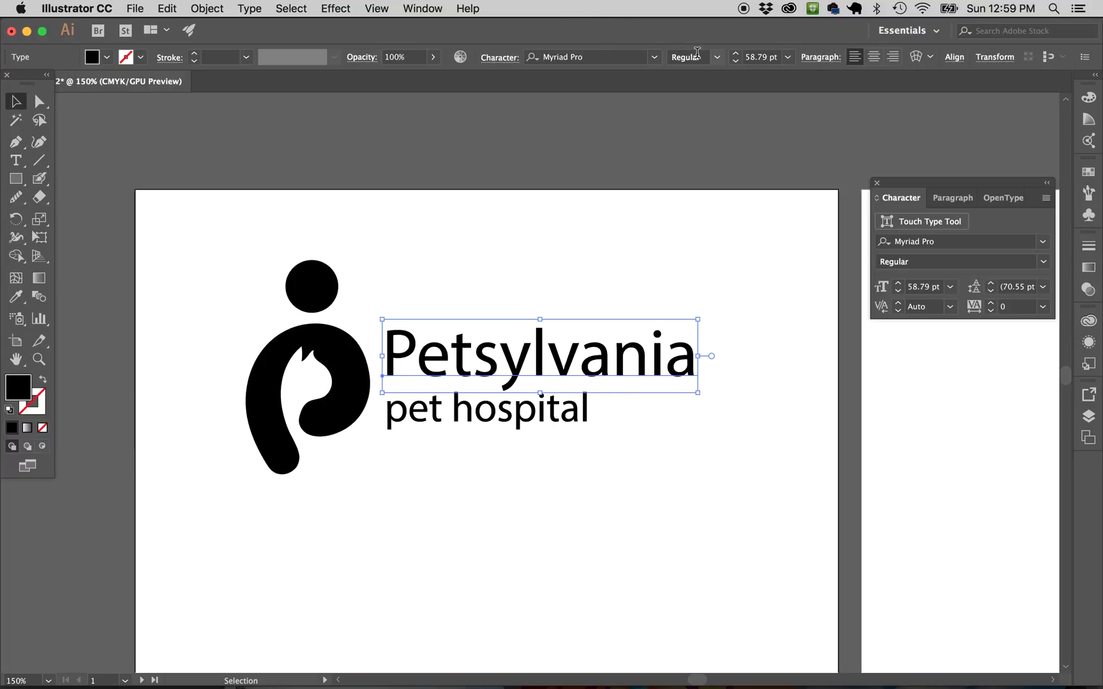
drag(554, 210, 529, 435)
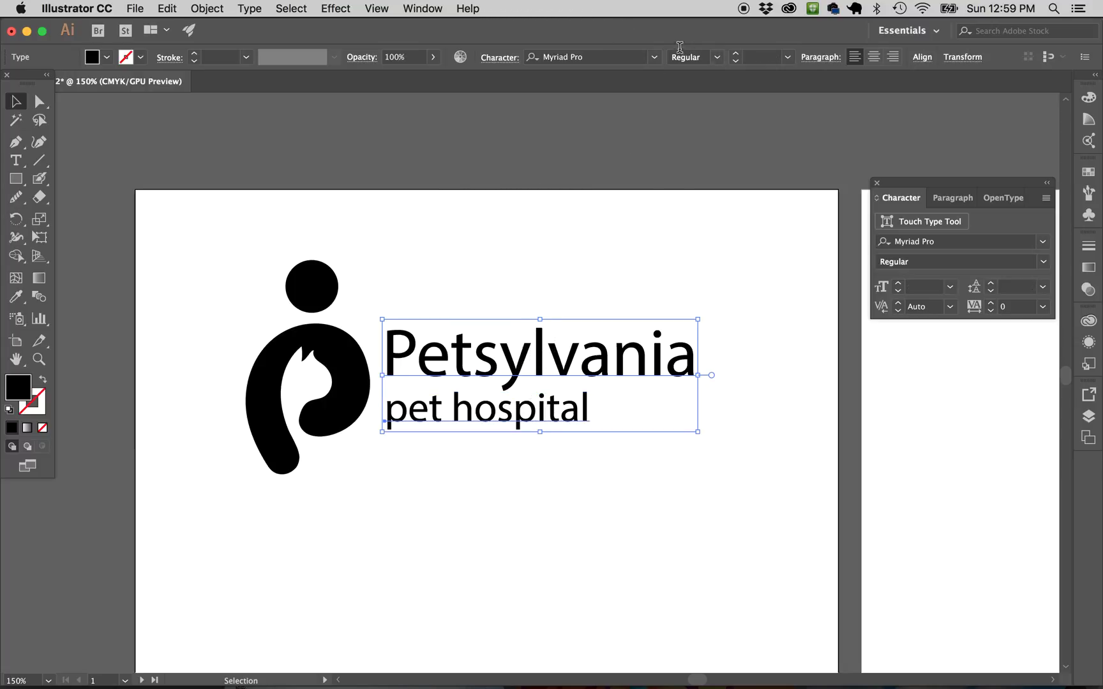
click(654, 56)
text(aven)
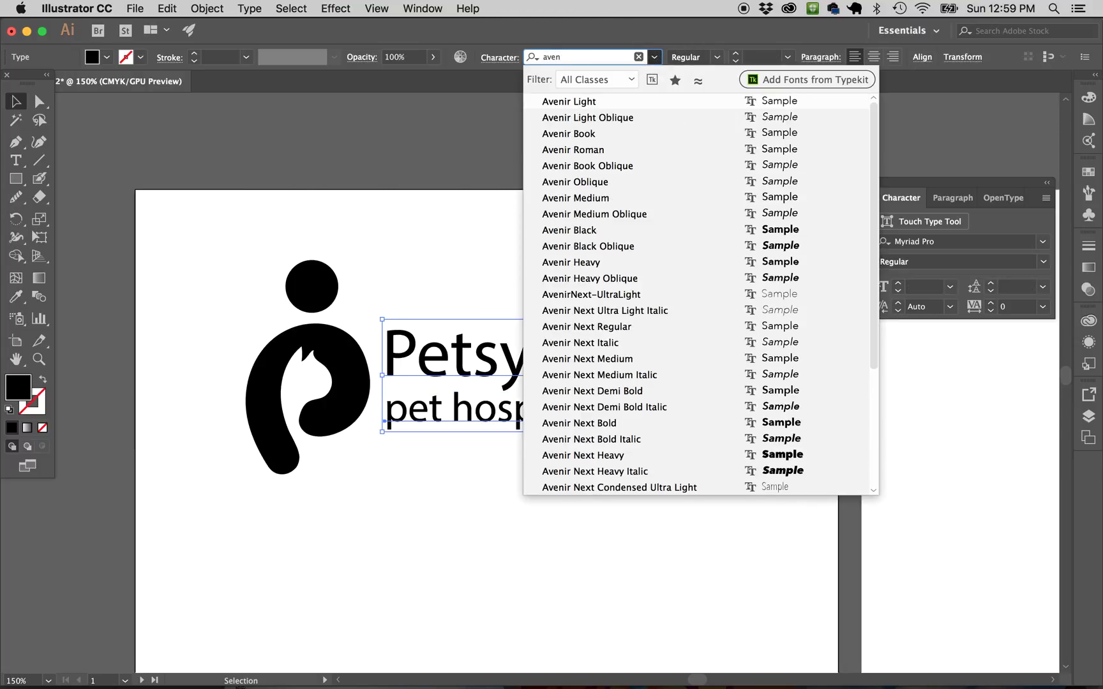
key(Down)
key(Down)
key(Down)
key(Return)
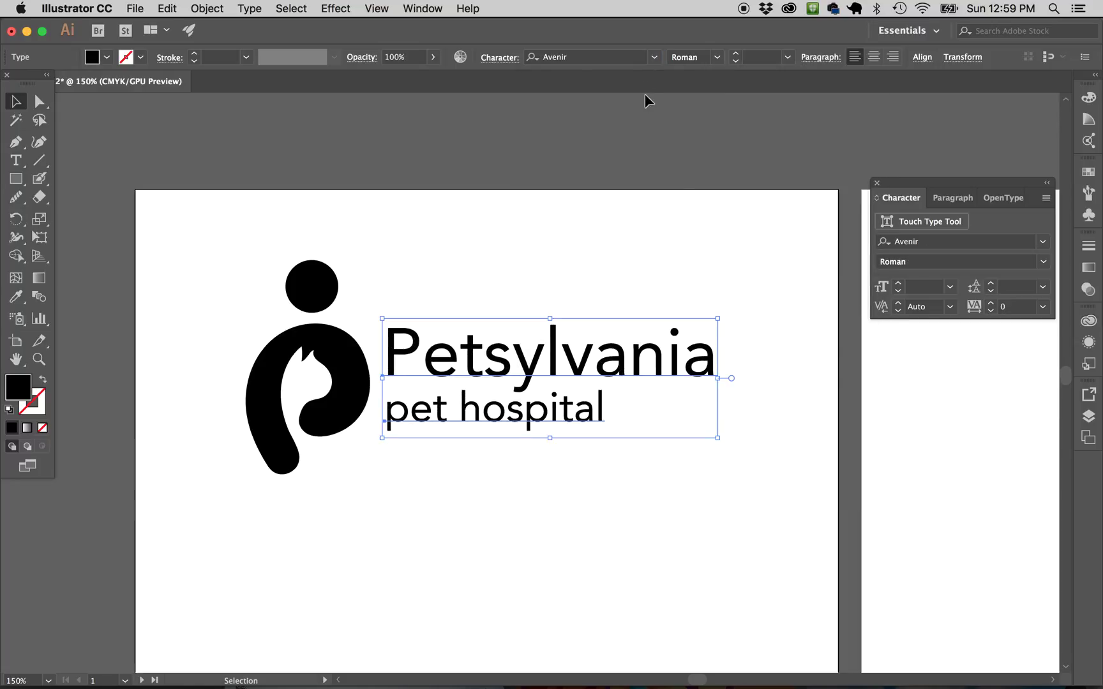
click(650, 111)
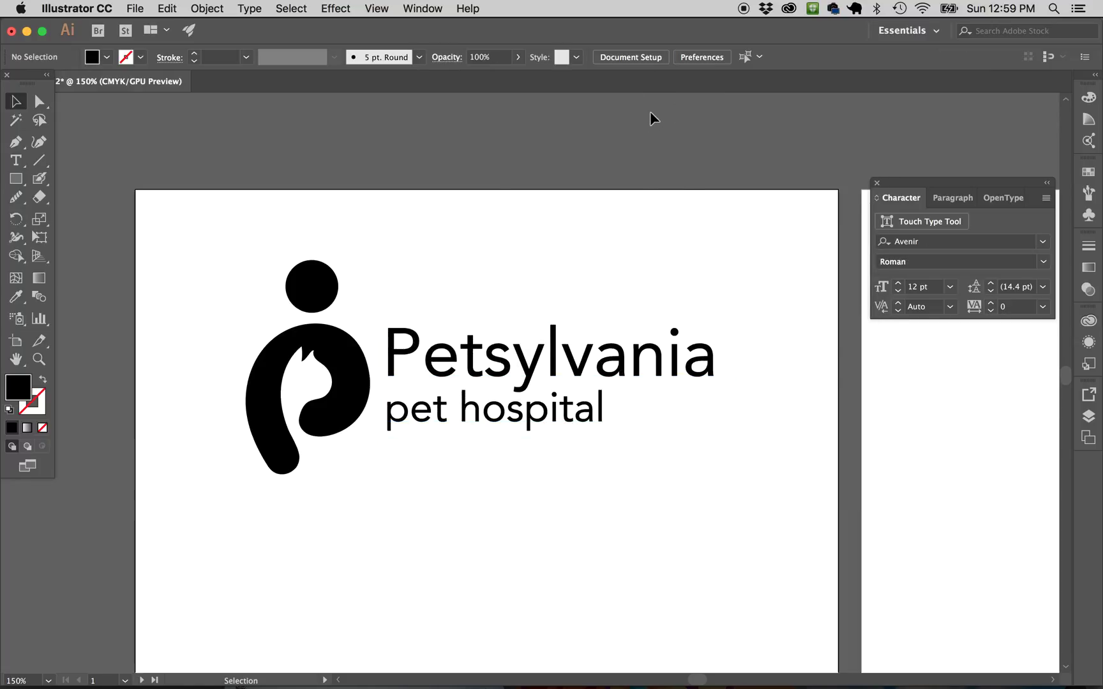
Tighten the kerning between the "P" and "e" of "Petsylvania" to -80
click(466, 374)
click(447, 479)
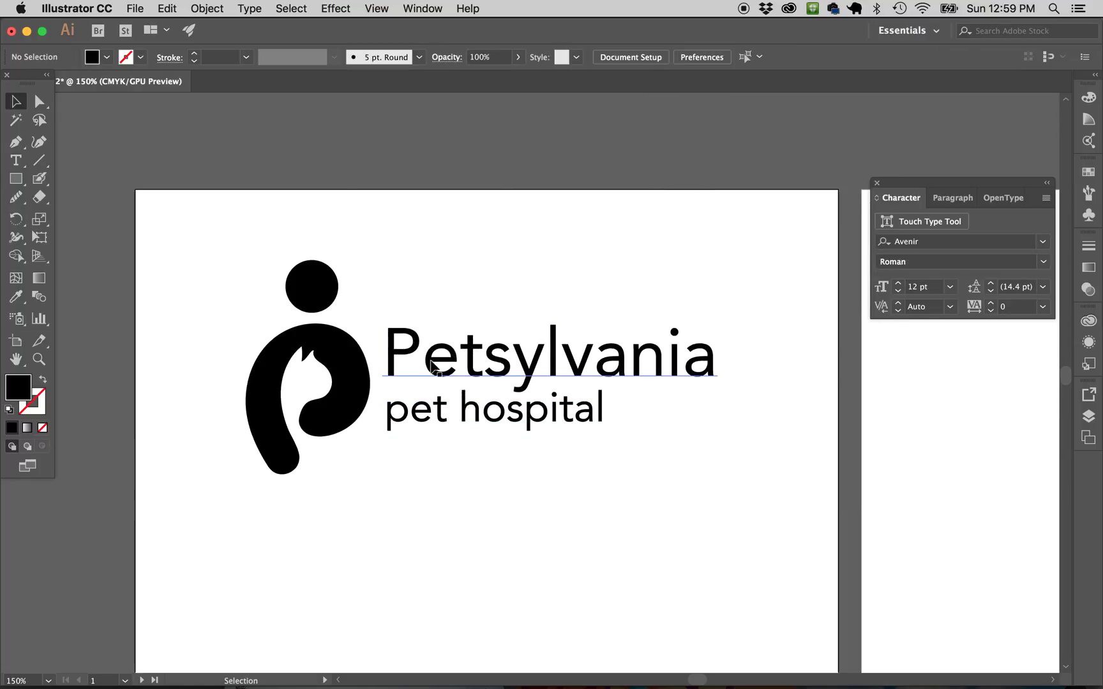
key(t)
click(419, 361)
key(alt+Left)
key(alt+Left)
key(alt+Left)
key(alt+Left)
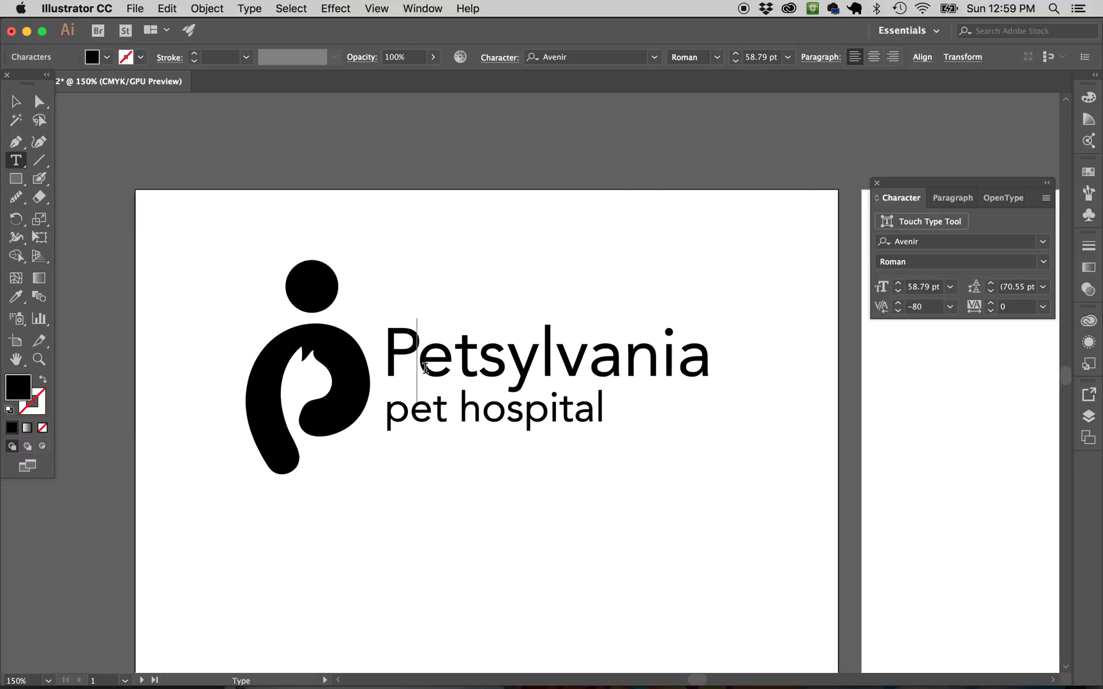
Kern the "n" and "i" of "Petsylvania" to -40 and slightly widen the gap between its "t" and "s"
key(Escape)
click(546, 249)
key(t)
click(657, 355)
key(alt+Left)
key(alt+Left)
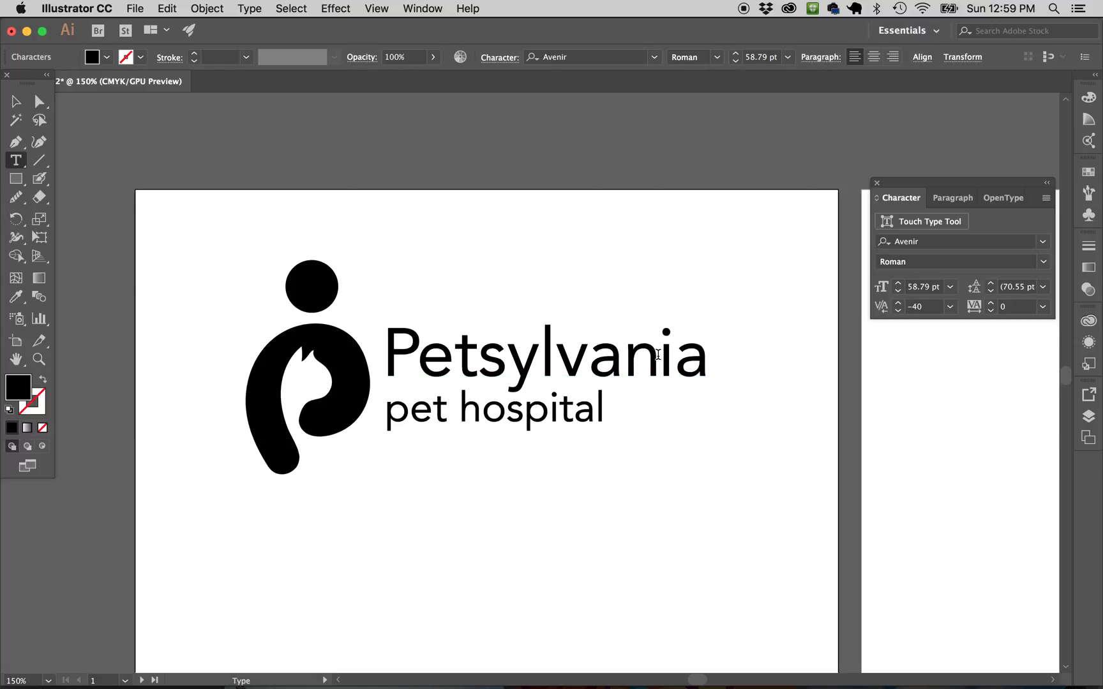
click(476, 356)
key(alt+Right)
key(Escape)
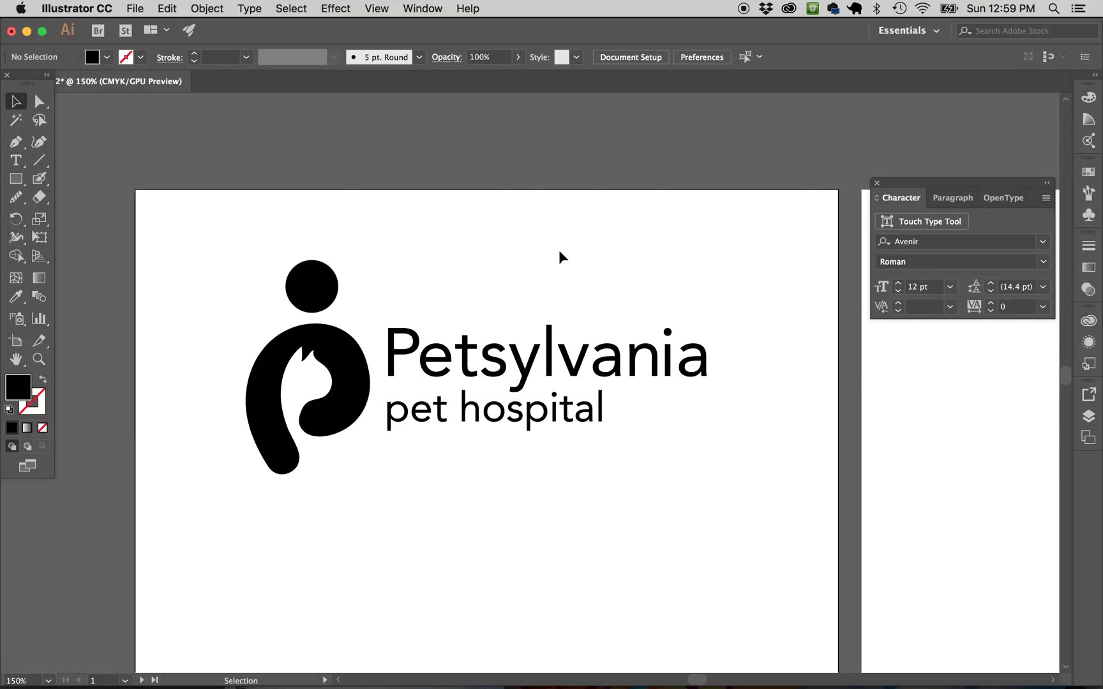
Set the font style of "Petsylvania" to Avenir Black
click(508, 402)
click(499, 496)
click(478, 373)
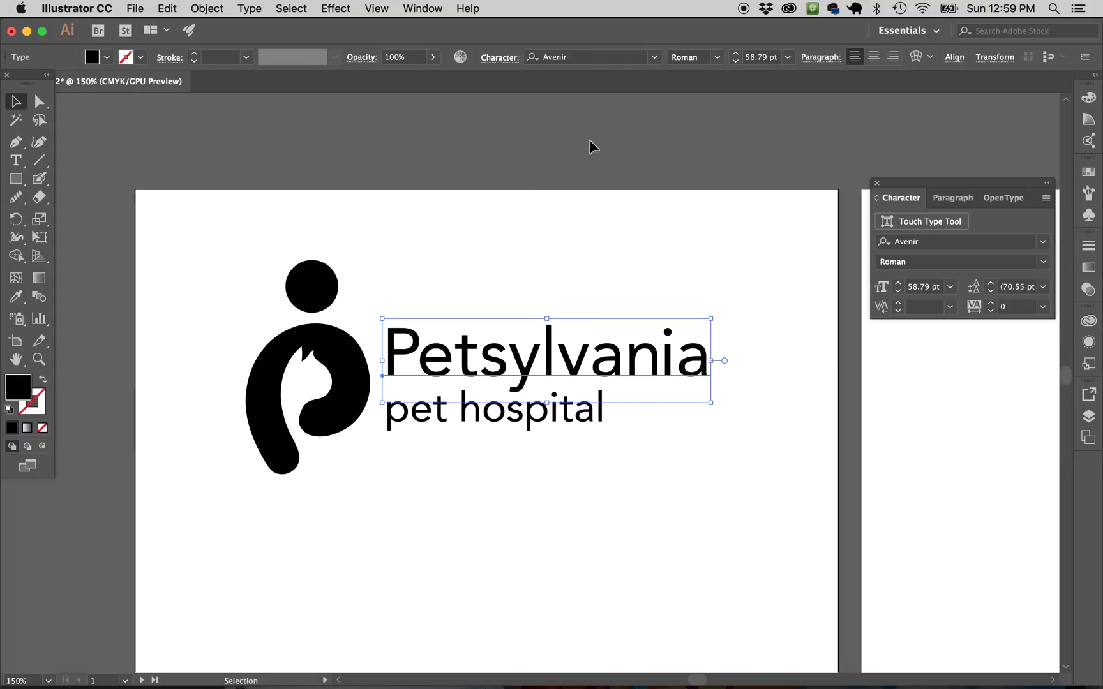
click(717, 57)
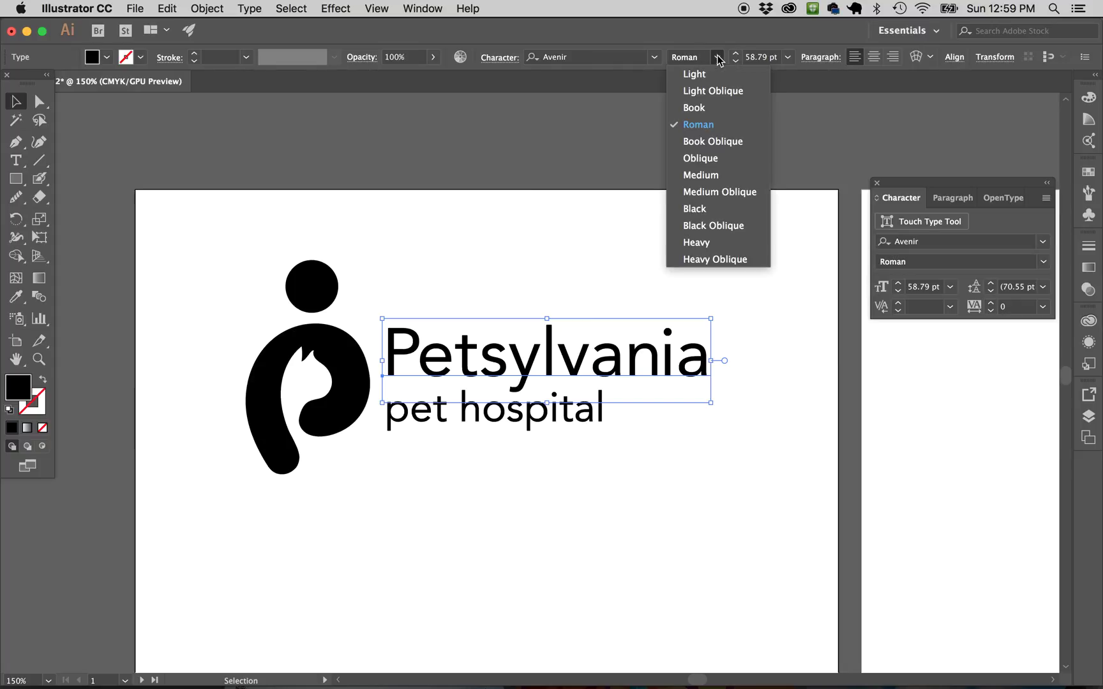
click(700, 209)
click(654, 221)
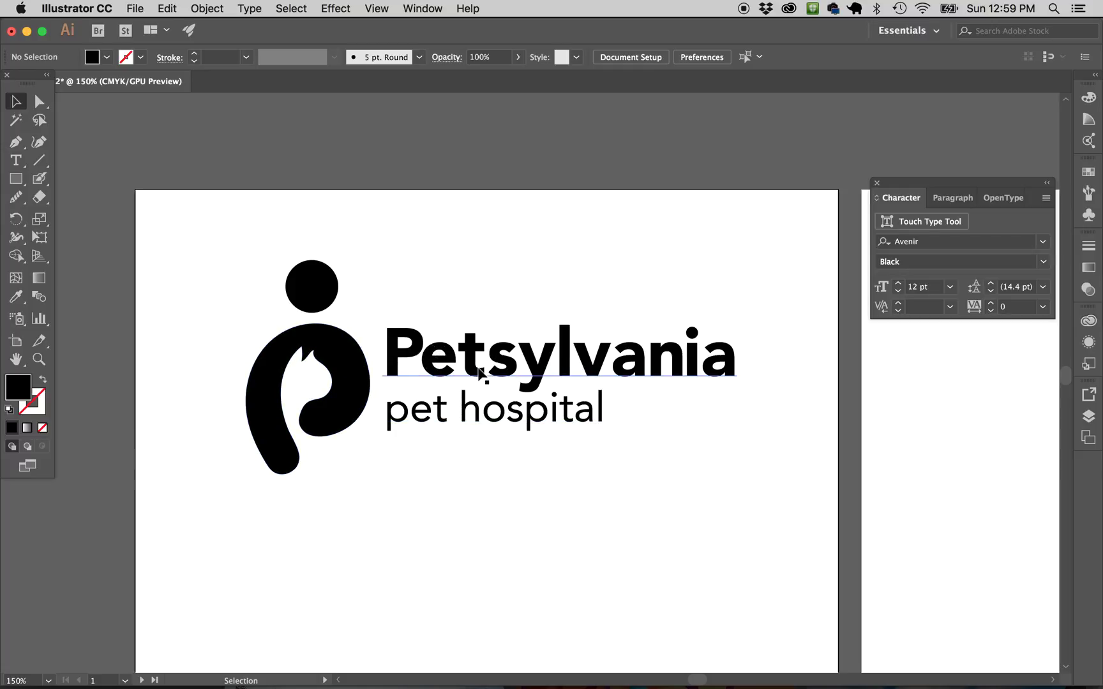
Nudge the logo mark slightly right, closer to the bold "Petsylvania" text
click(345, 361)
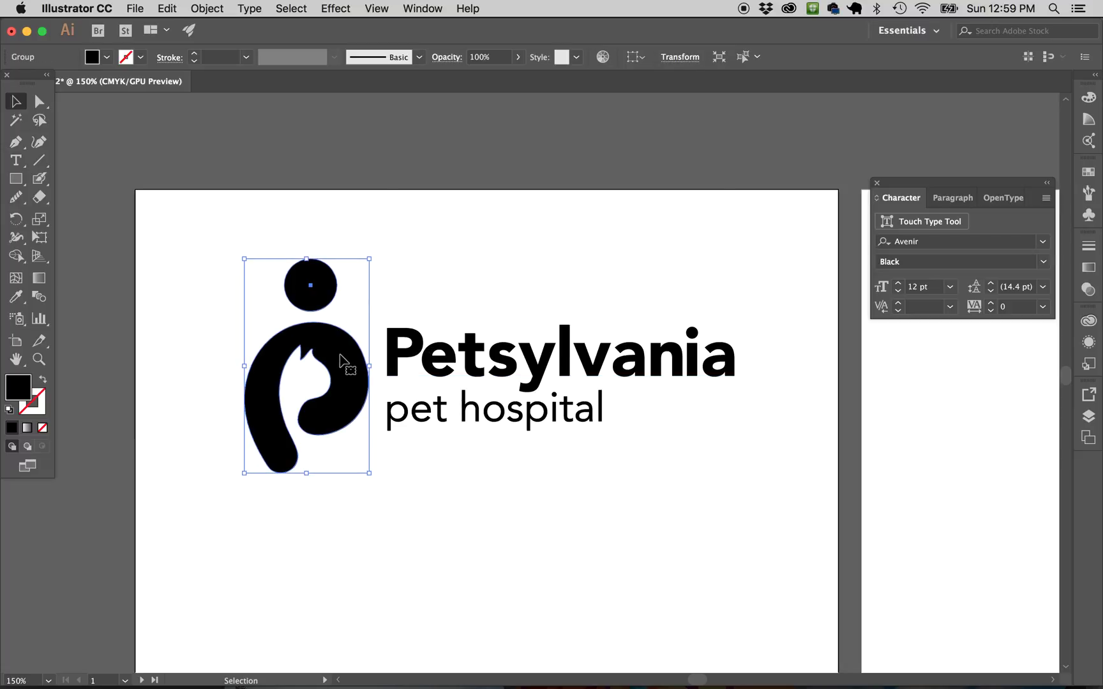
drag(340, 360, 342, 362)
click(525, 555)
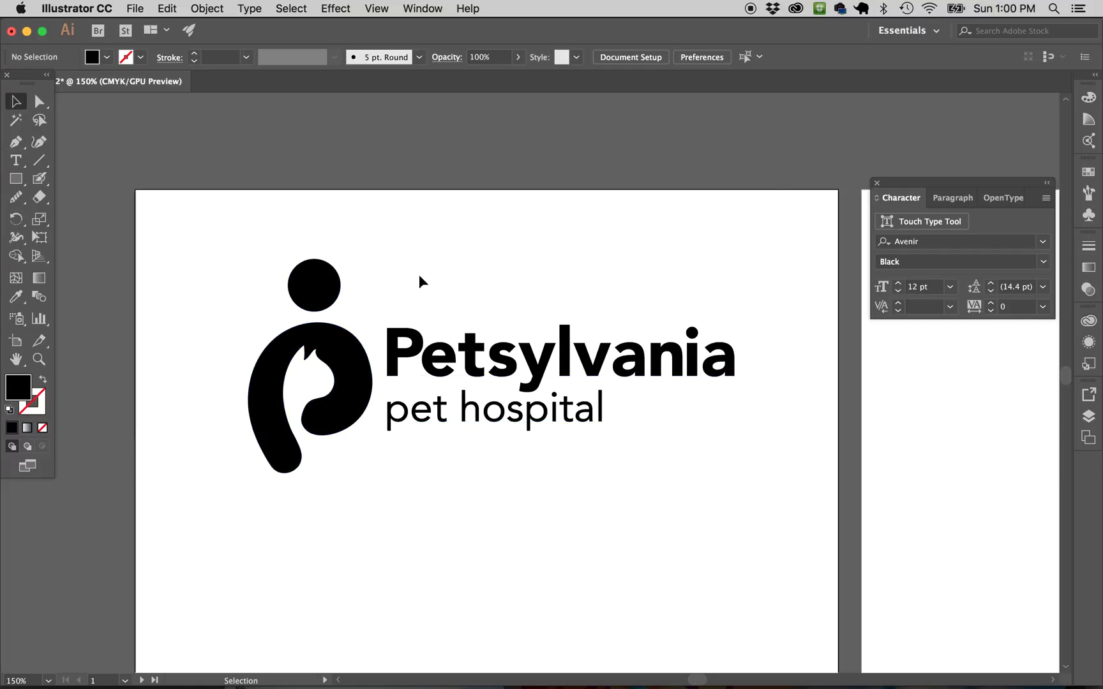
click(333, 337)
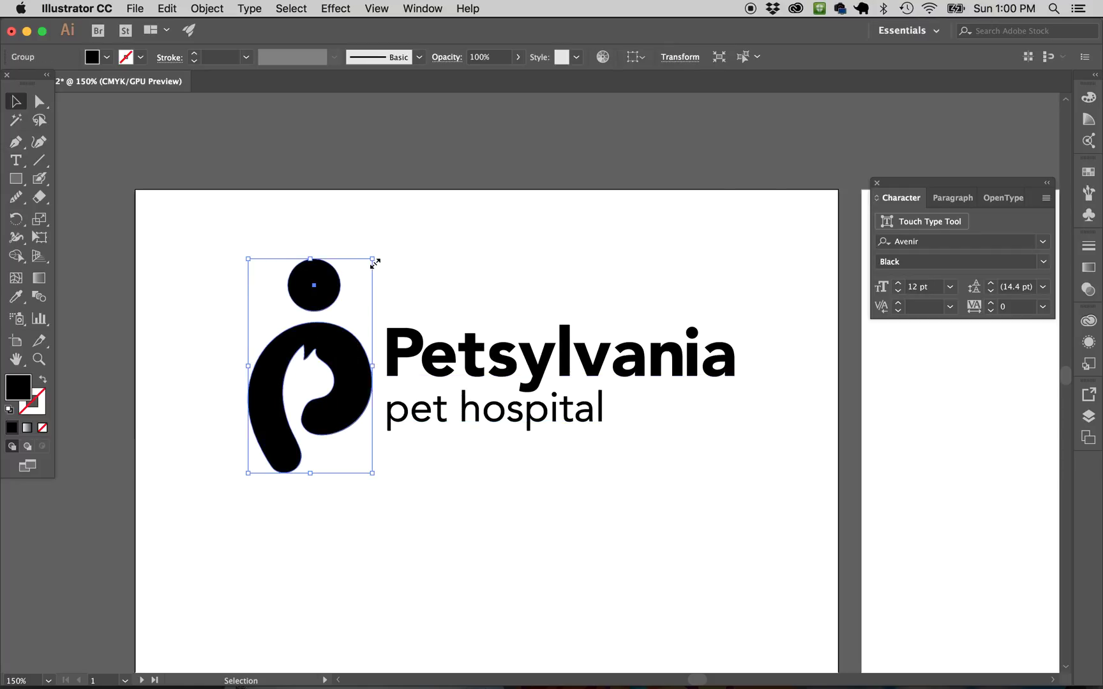
click(433, 256)
Move the logo mark and both text lines together toward the artboard's upper-left corner
scroll(432, 253, down, 1)
drag(347, 192, 696, 485)
drag(564, 359, 500, 306)
click(529, 460)
scroll(529, 460, down, 1)
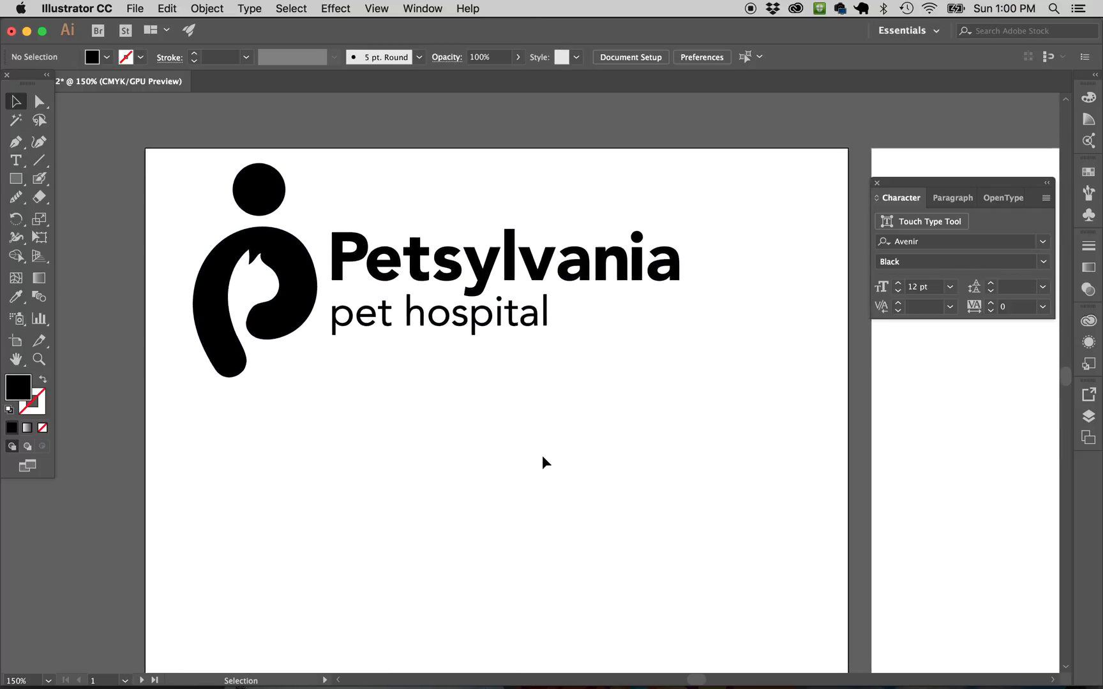
Duplicate the whole logo lockup straight down below the original
drag(153, 171, 646, 393)
drag(495, 267, 480, 512)
click(706, 399)
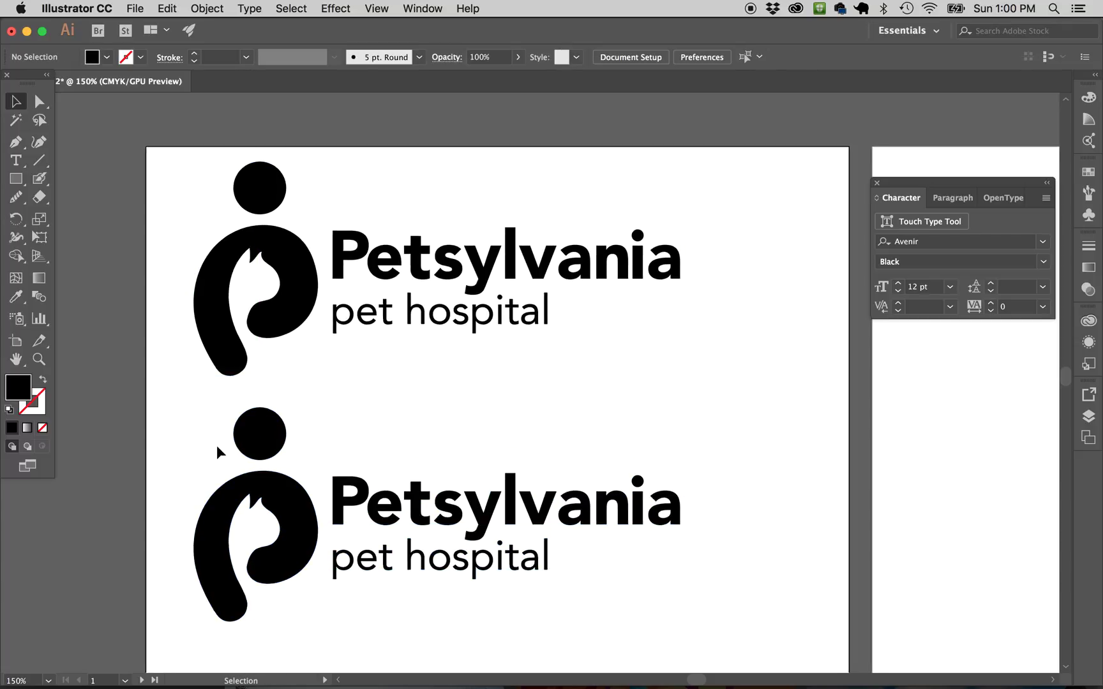
Scale down the logo mark in the lower copy proportionally about its center and move it right, close beside the text
scroll(216, 444, down, 3)
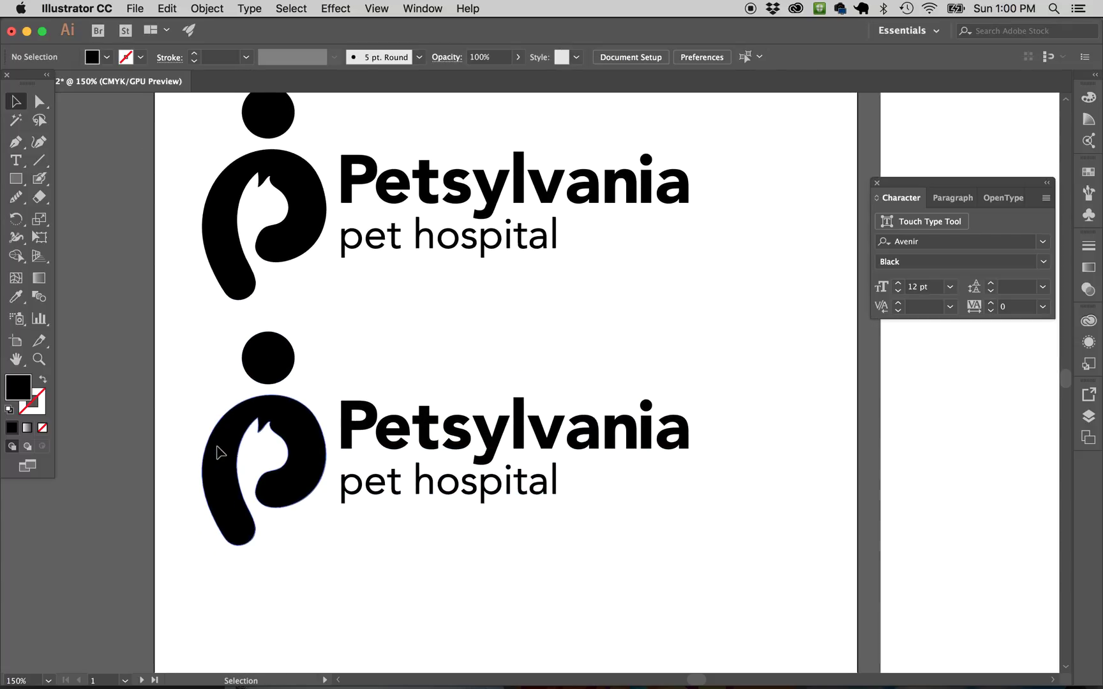
click(264, 354)
drag(320, 328, 311, 364)
click(311, 364)
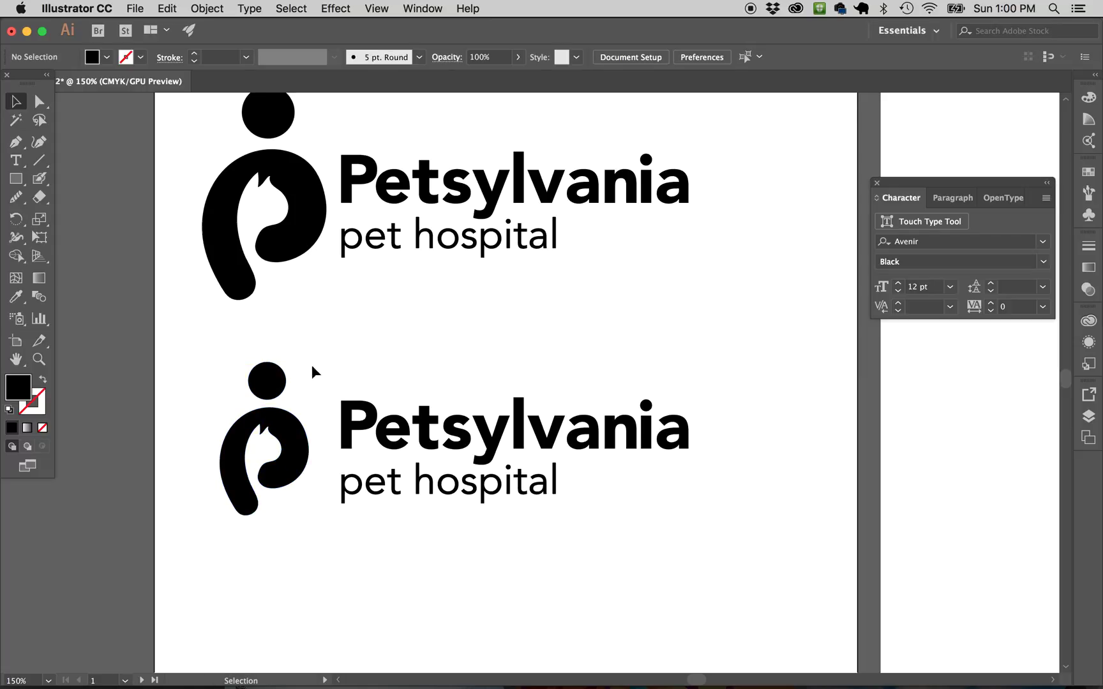
shift+click(300, 424)
click(435, 313)
scroll(435, 312, left, 5)
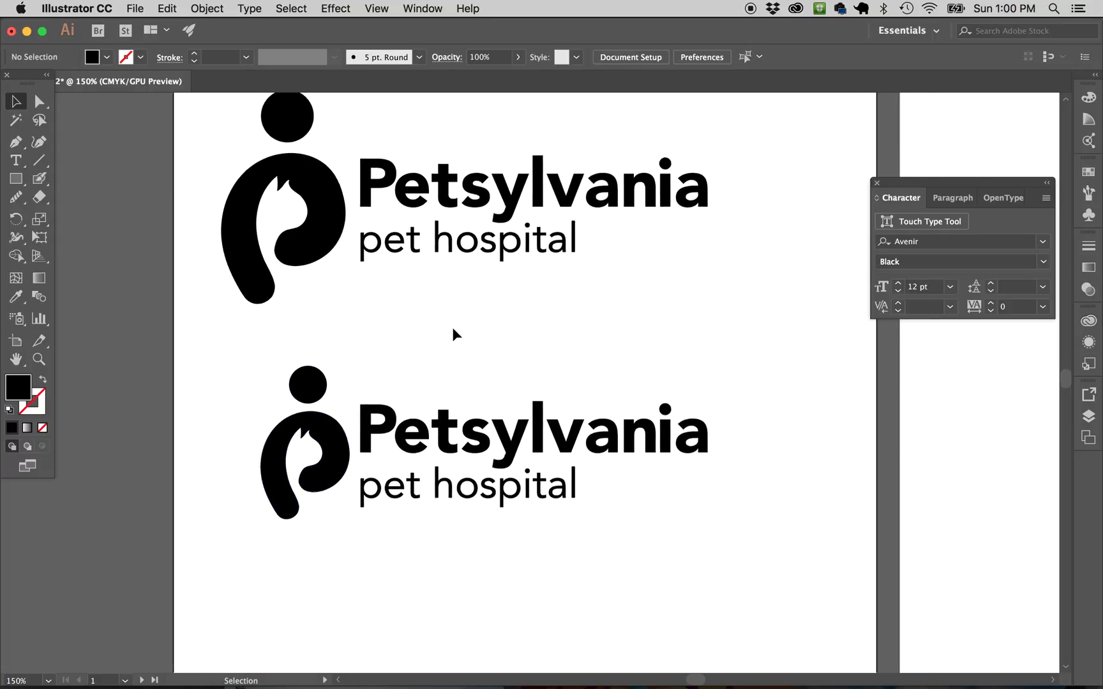
Adjust the logo mark in the lower lockup to a slightly larger size with a small gap beside the text
click(351, 375)
mouse_move(310, 505)
mouse_down()
mouse_move(318, 502)
mouse_move(300, 522)
mouse_up()
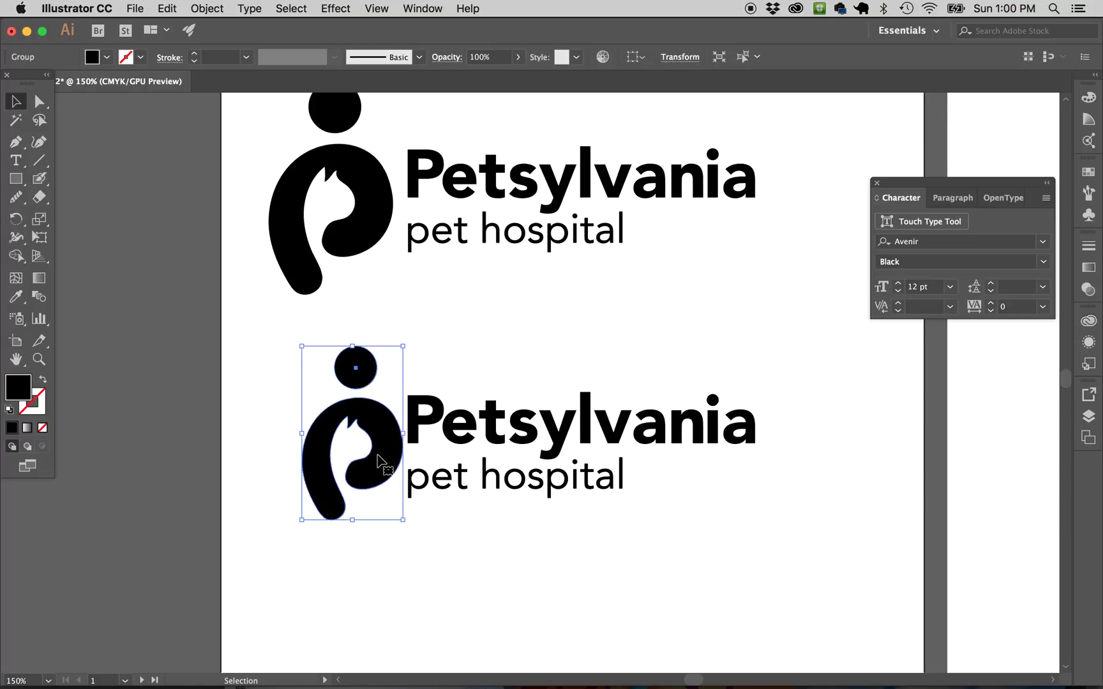
drag(393, 348, 387, 356)
click(458, 329)
Move the whole lower lockup left, keeping its mark and text together
scroll(457, 330, right, 6)
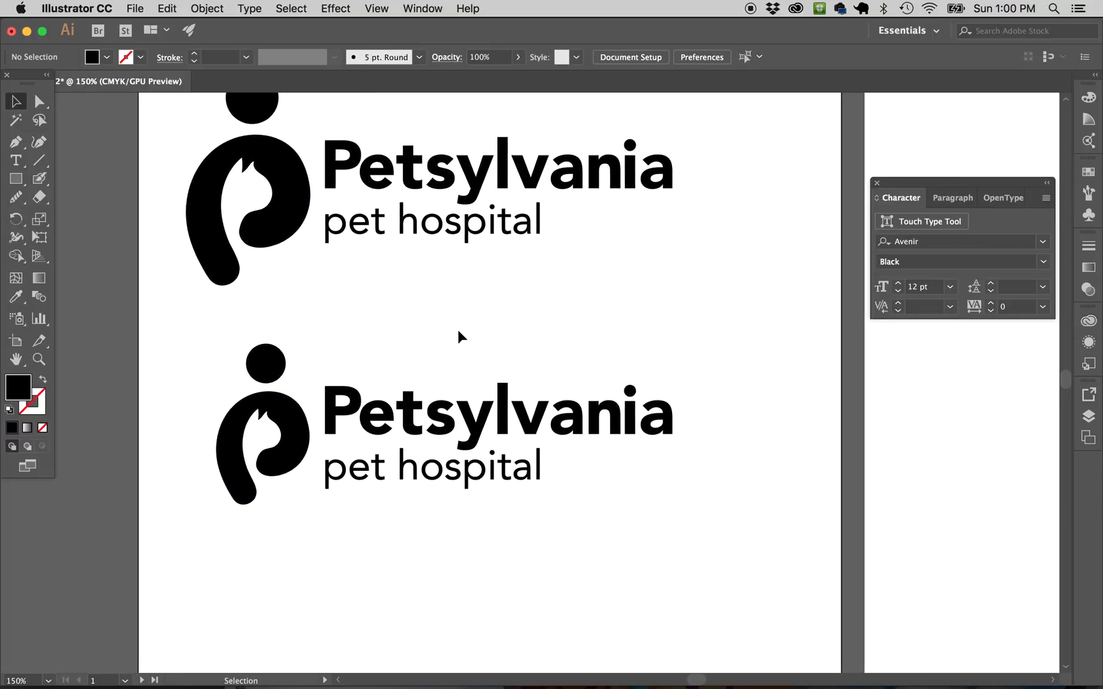
scroll(458, 329, up, 2)
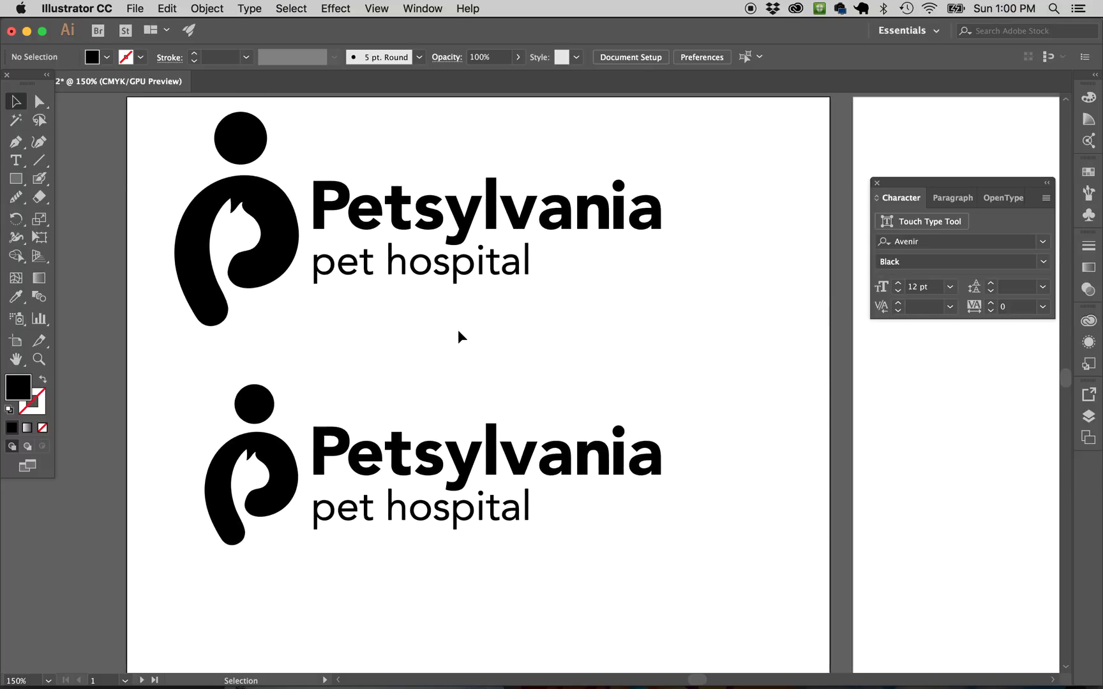
drag(204, 382, 625, 578)
scroll(625, 577, down, 2)
scroll(625, 578, left, 3)
drag(524, 421, 483, 423)
click(494, 516)
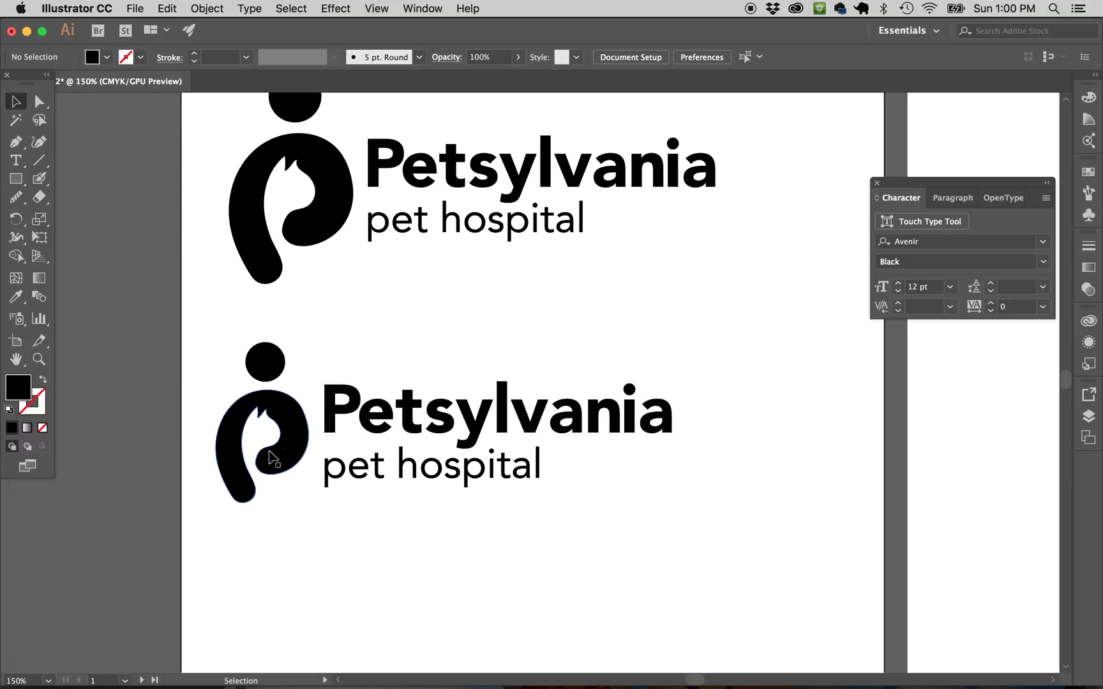
Duplicate the smaller logo mark into the empty space below the second lockup, toward the middle of the artboard
scroll(359, 466, down, 5)
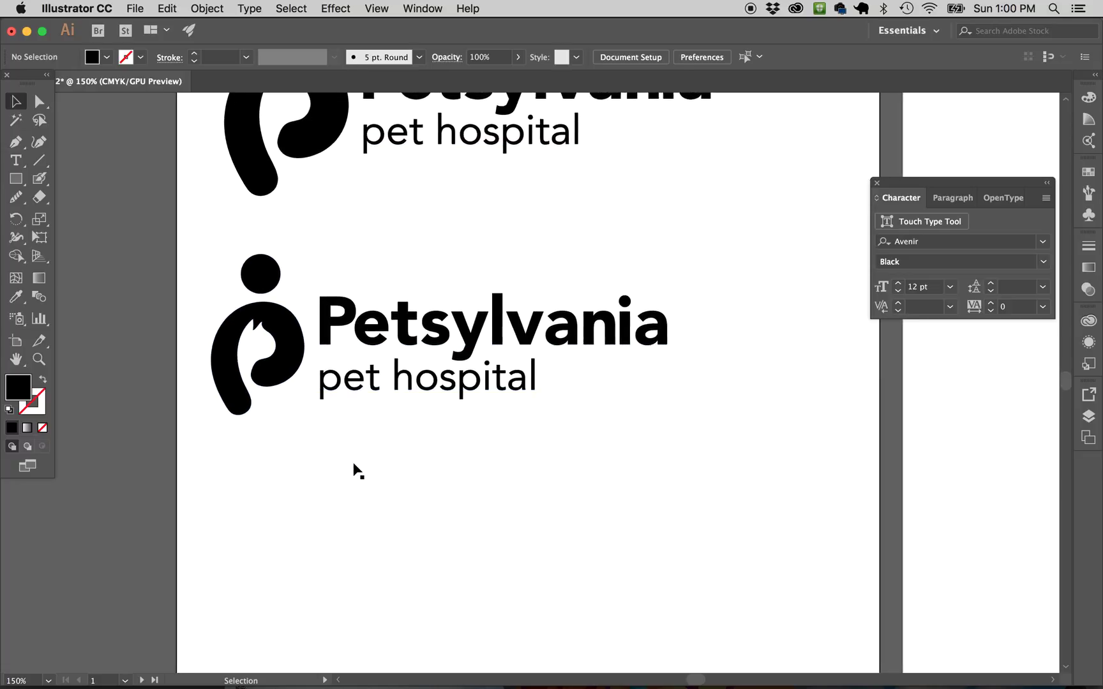
scroll(357, 471, down, 4)
scroll(305, 143, up, 1)
click(298, 172)
drag(303, 183, 311, 439)
scroll(431, 326, up, 9)
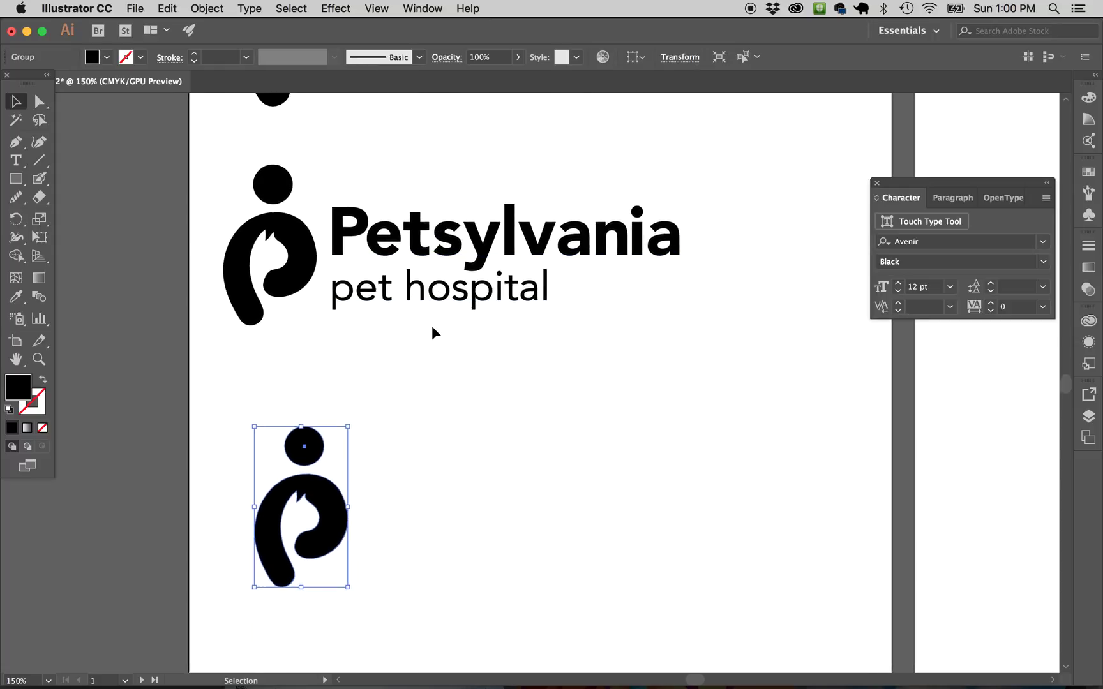
scroll(424, 531, down, 6)
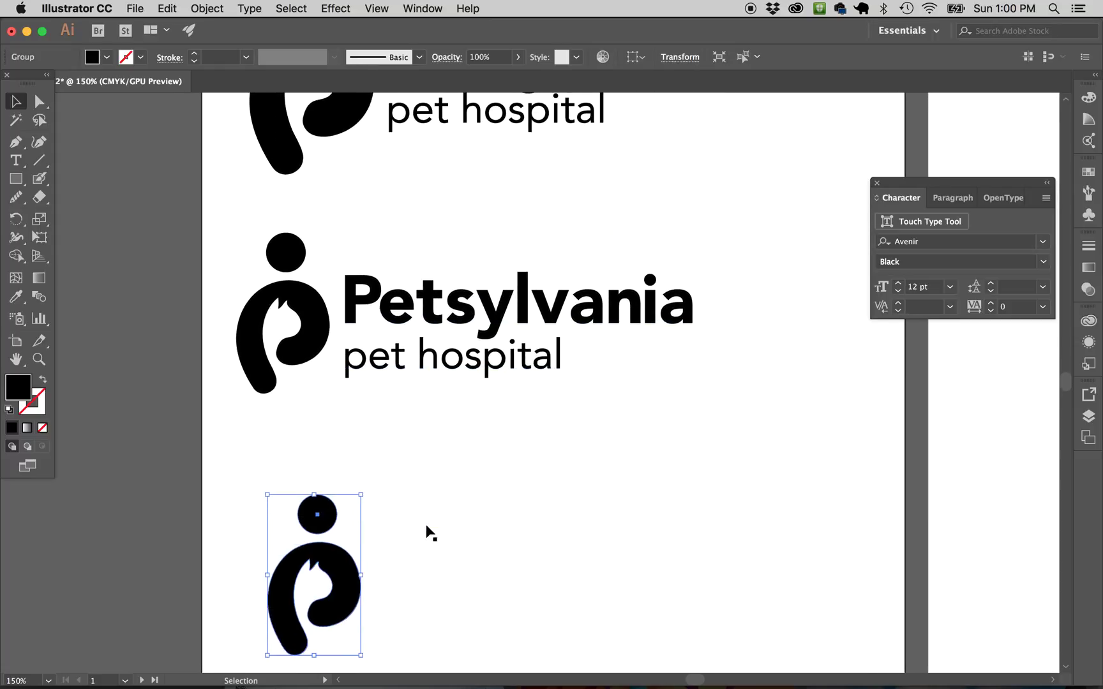
scroll(426, 527, down, 1)
drag(355, 475, 603, 415)
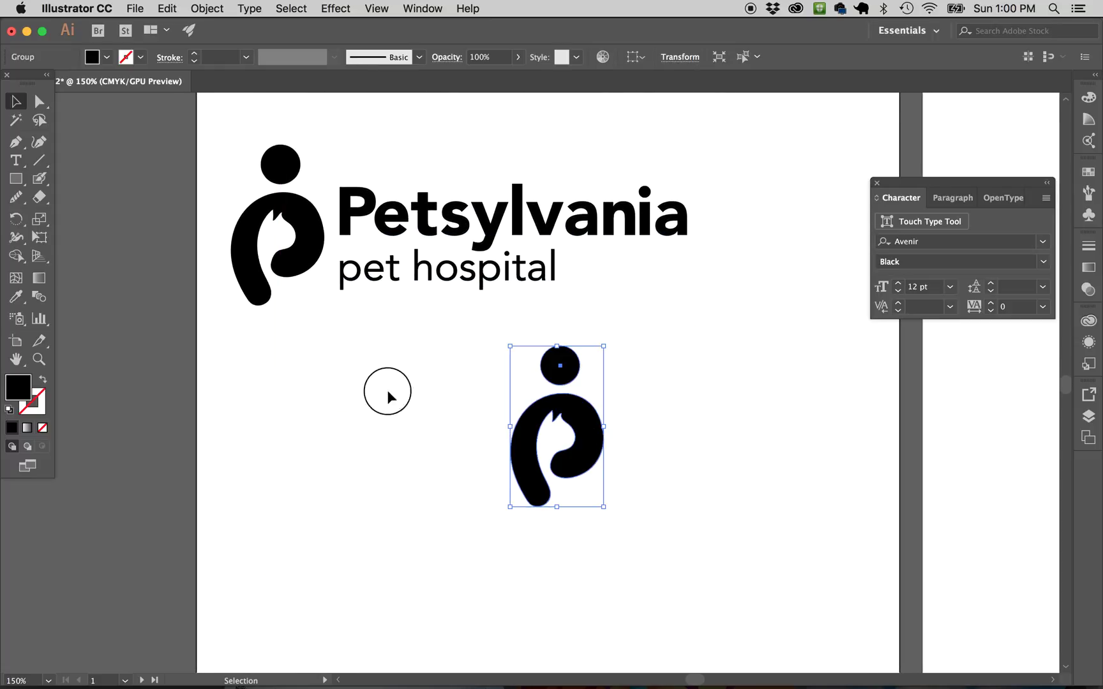
click(555, 508)
Duplicate both text lines of the second lockup and place the copy beneath the new logo mark
click(499, 227)
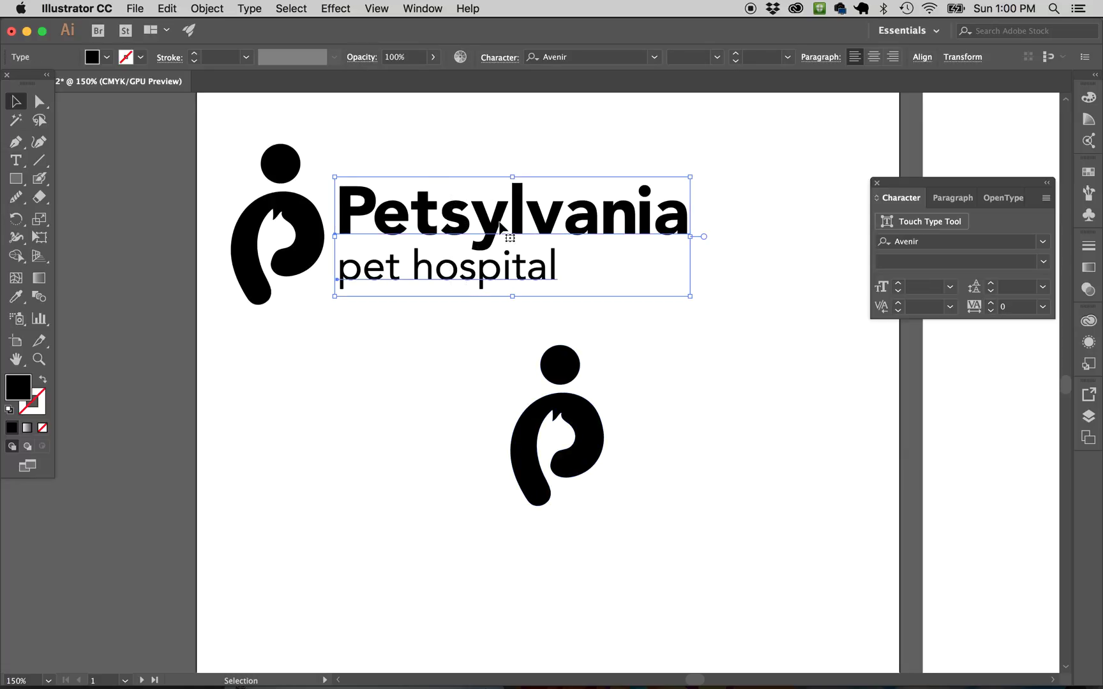
drag(494, 224, 592, 574)
click(692, 441)
scroll(692, 440, down, 2)
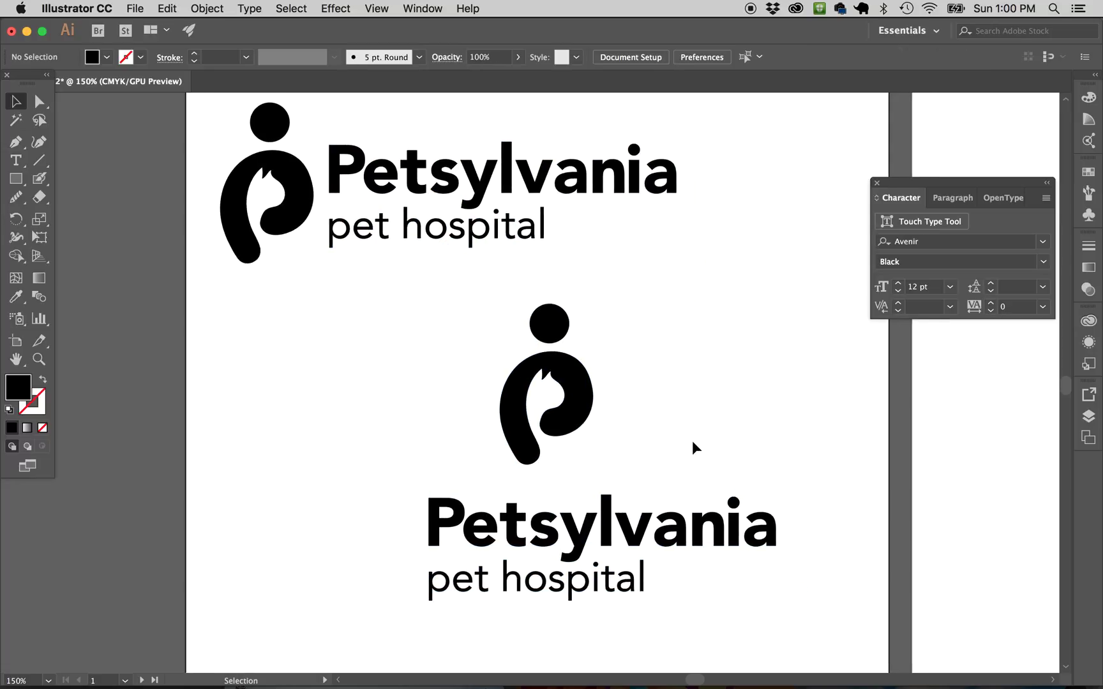
Align the new logo mark and the two text lines below it on their horizontal centers
drag(408, 338, 598, 561)
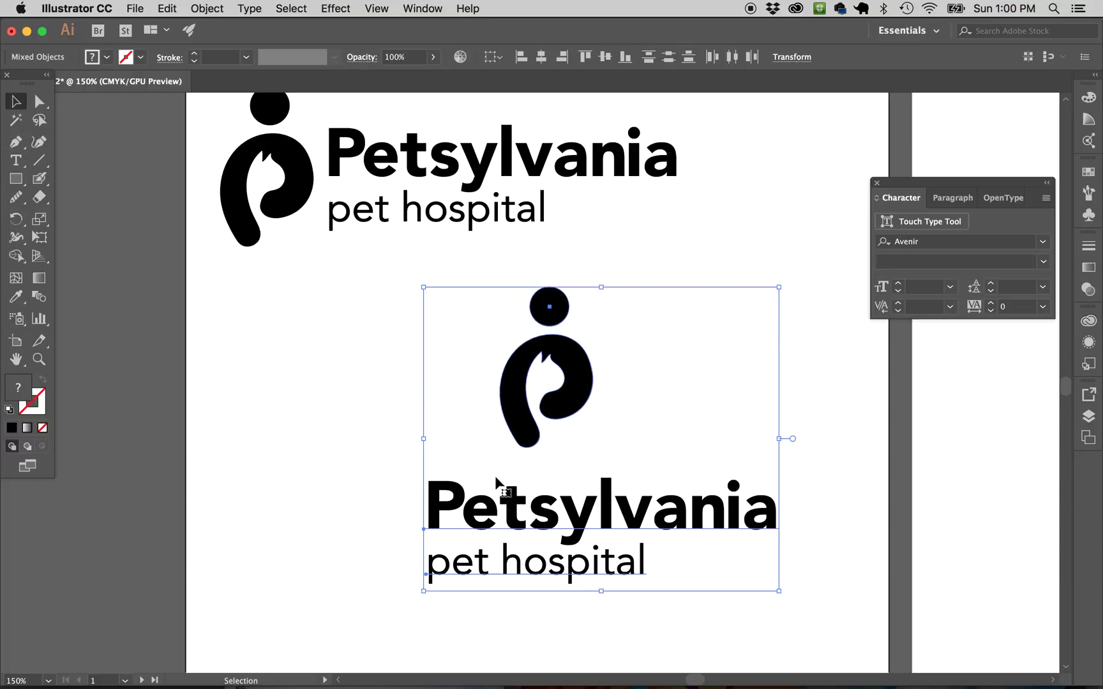
click(541, 58)
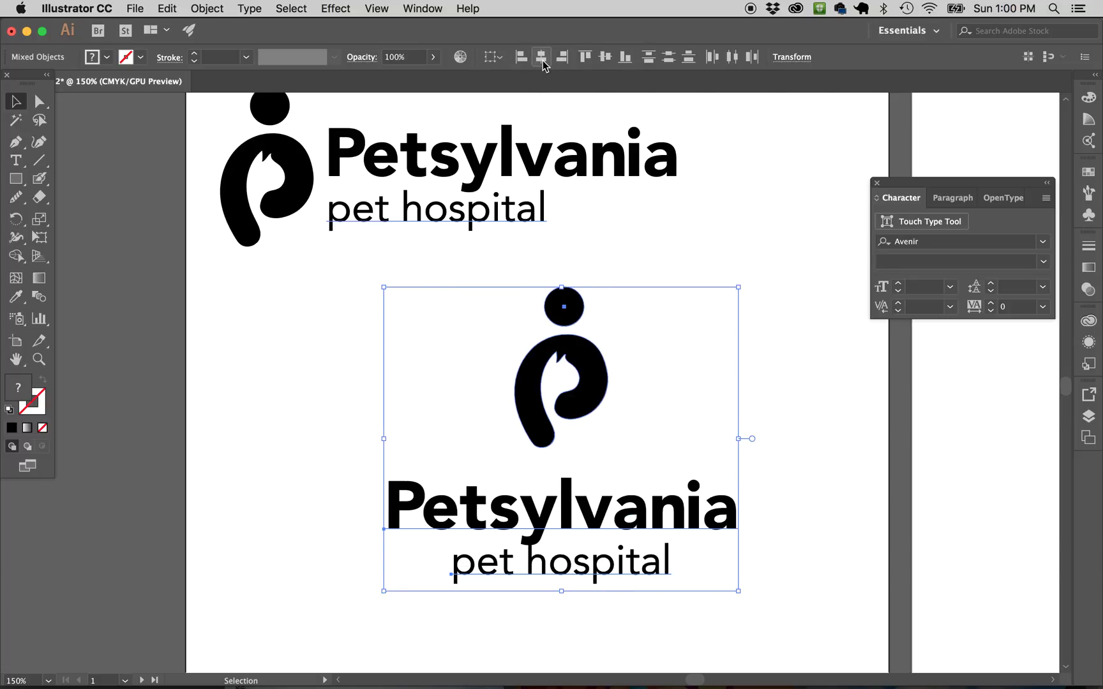
click(792, 224)
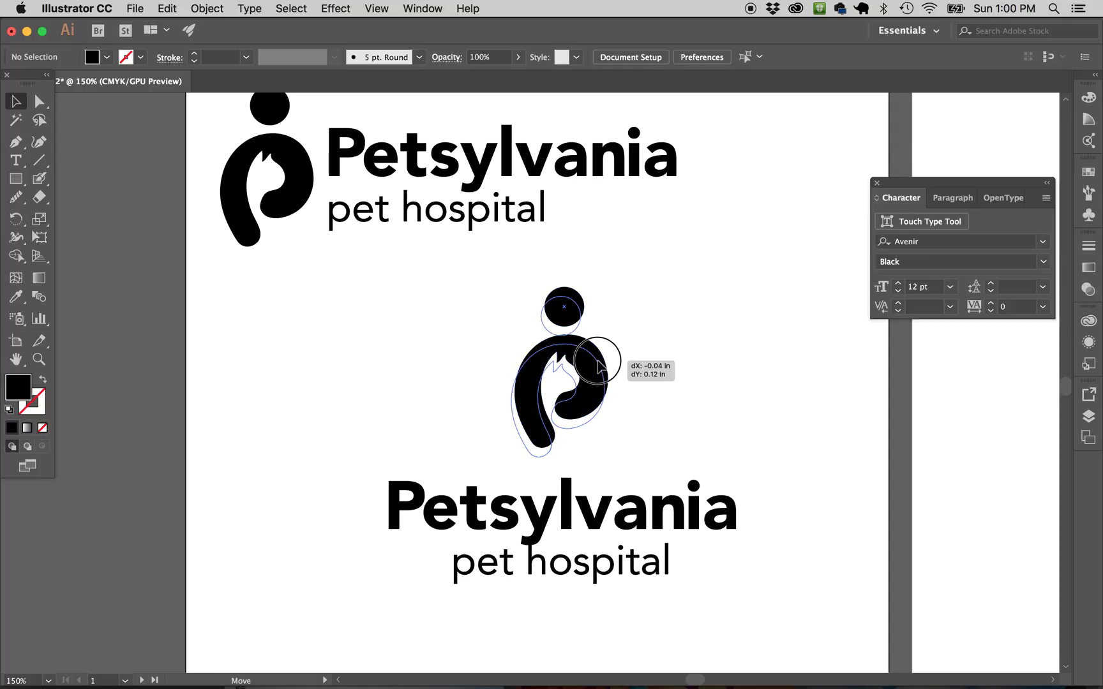
Move the stacked lockup's logo mark down closer to "Petsylvania" and nudge it slightly left
click(597, 365)
key(Left)
key(Left)
click(677, 363)
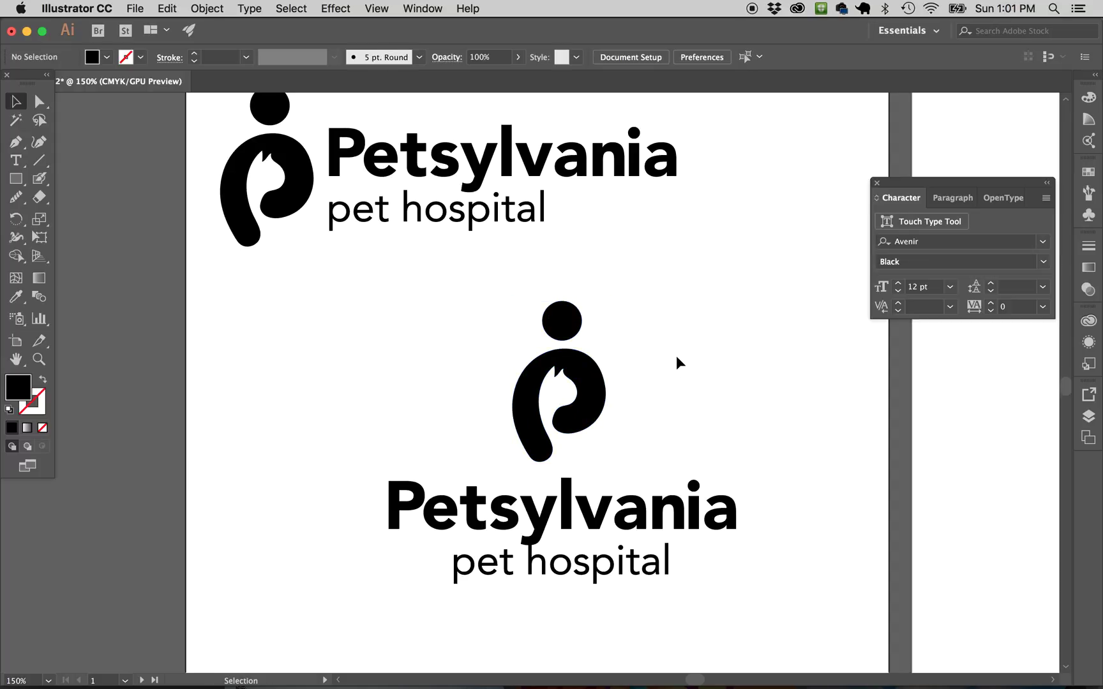
Nudge the "pet hospital" line down in the stacked lockup to widen the gap below "Petsylvania"
click(567, 582)
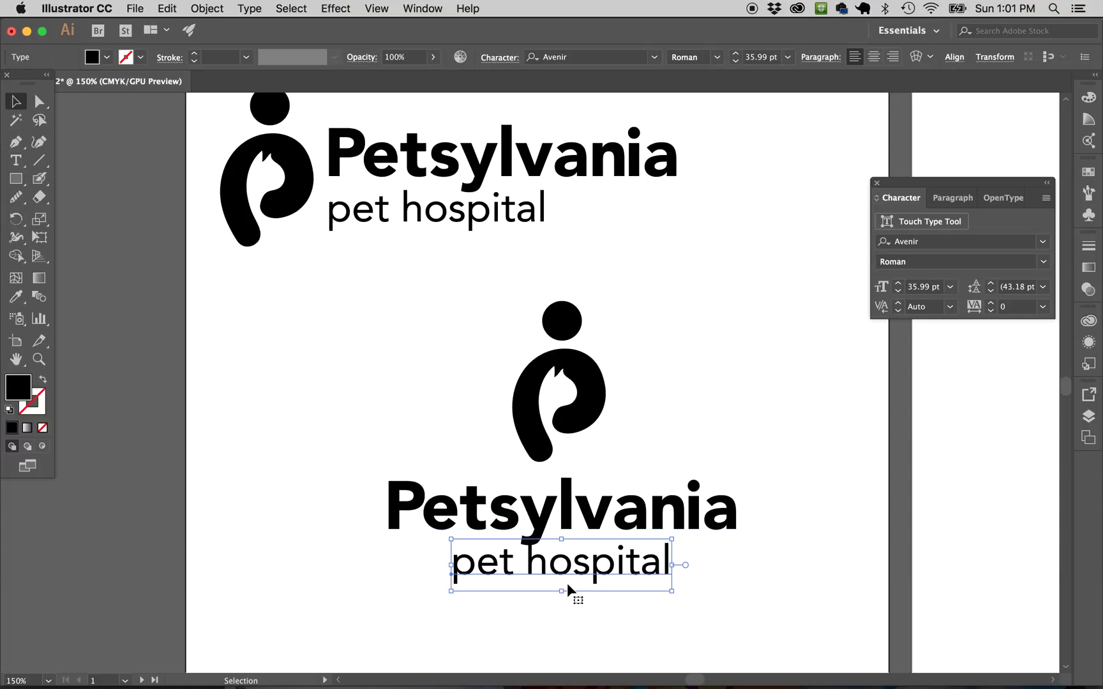
key(Down)
key(Down)
key(Down)
key(Down)
key(Down)
key(Down)
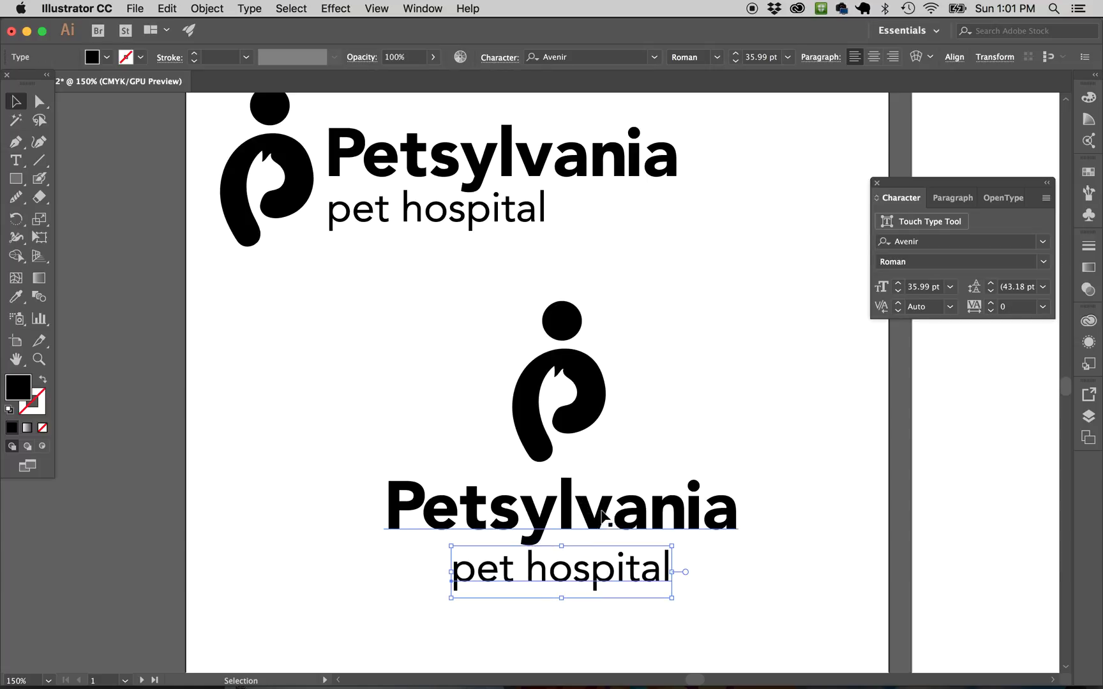
Scale down the stacked lockup's "Petsylvania" text proportionally about its center
click(707, 477)
drag(739, 472, 733, 482)
click(750, 501)
click(628, 513)
click(669, 531)
Scale down the stacked "pet hospital" line proportionally to about 27.9 pt and place it centered just below "Petsylvania"
click(656, 563)
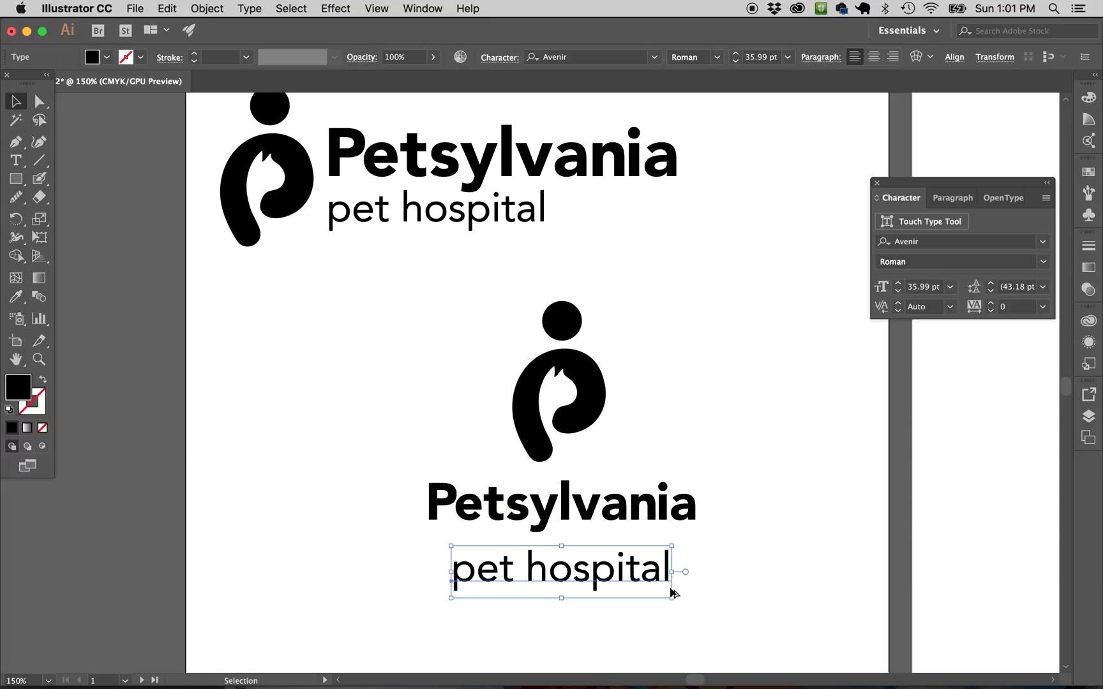
drag(669, 600, 610, 560)
click(657, 593)
click(684, 625)
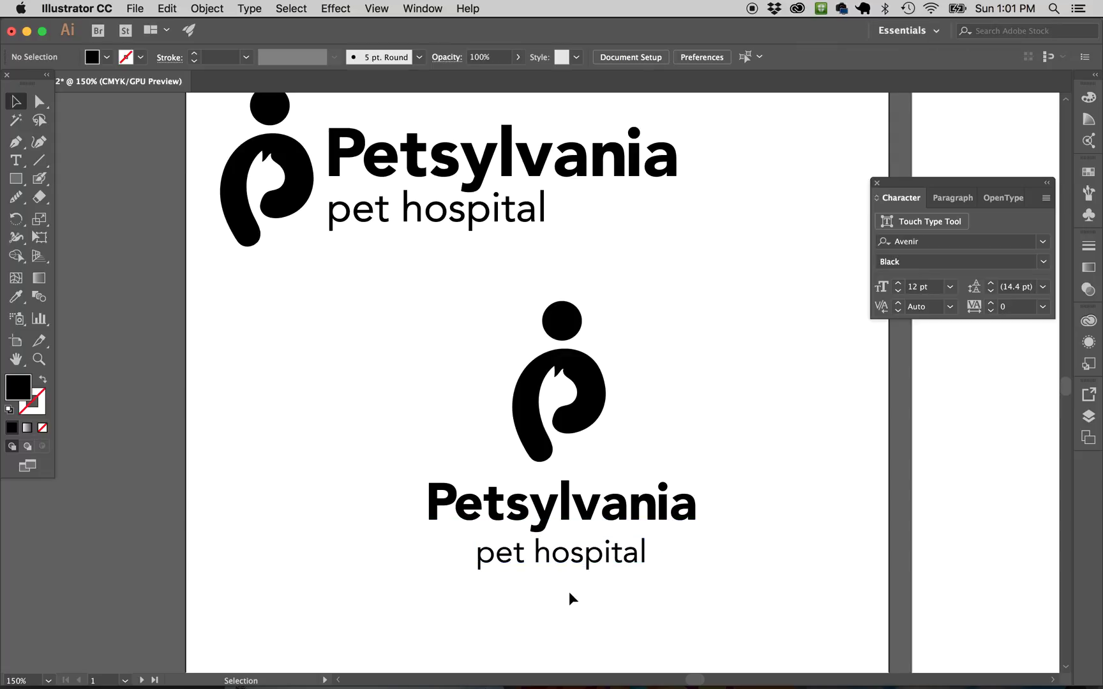
click(564, 561)
drag(563, 554, 563, 554)
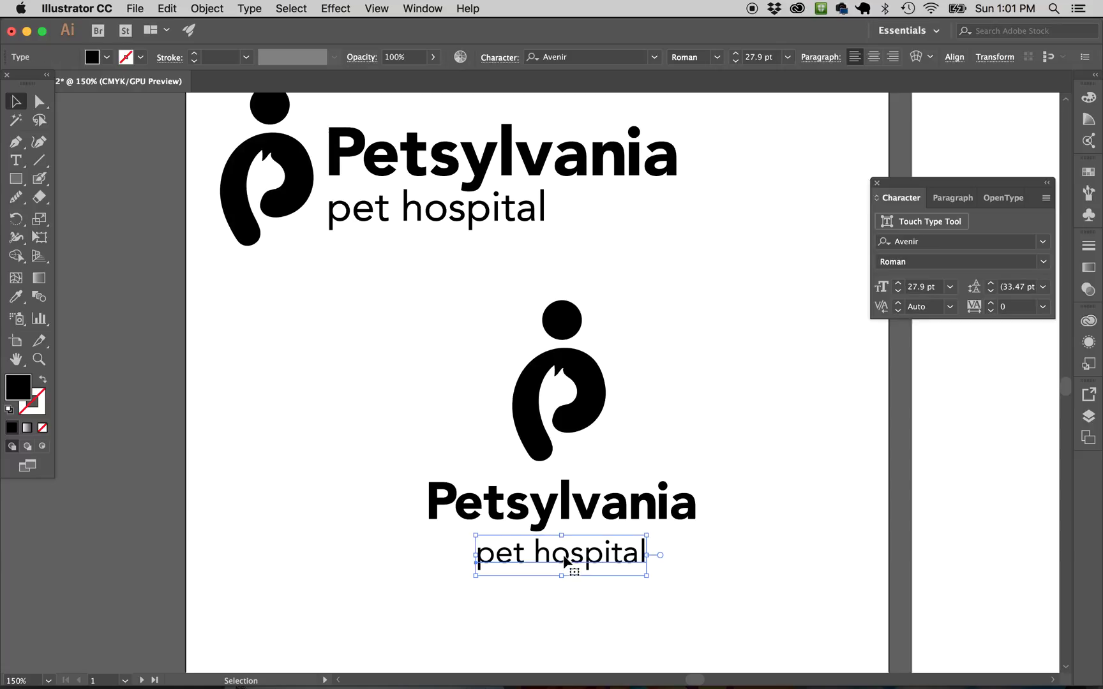
Lower the stacked lockup's logo mark slightly toward the text and move the whole stacked lockup left
click(757, 576)
drag(565, 421, 567, 428)
click(741, 383)
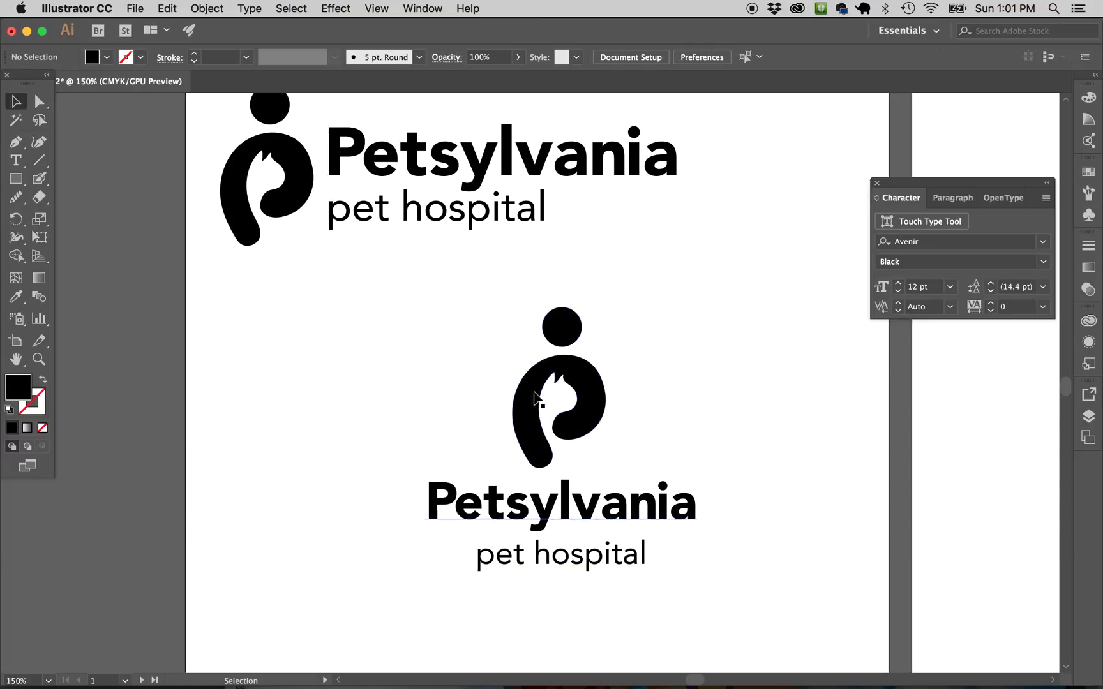
click(544, 486)
drag(571, 438, 493, 438)
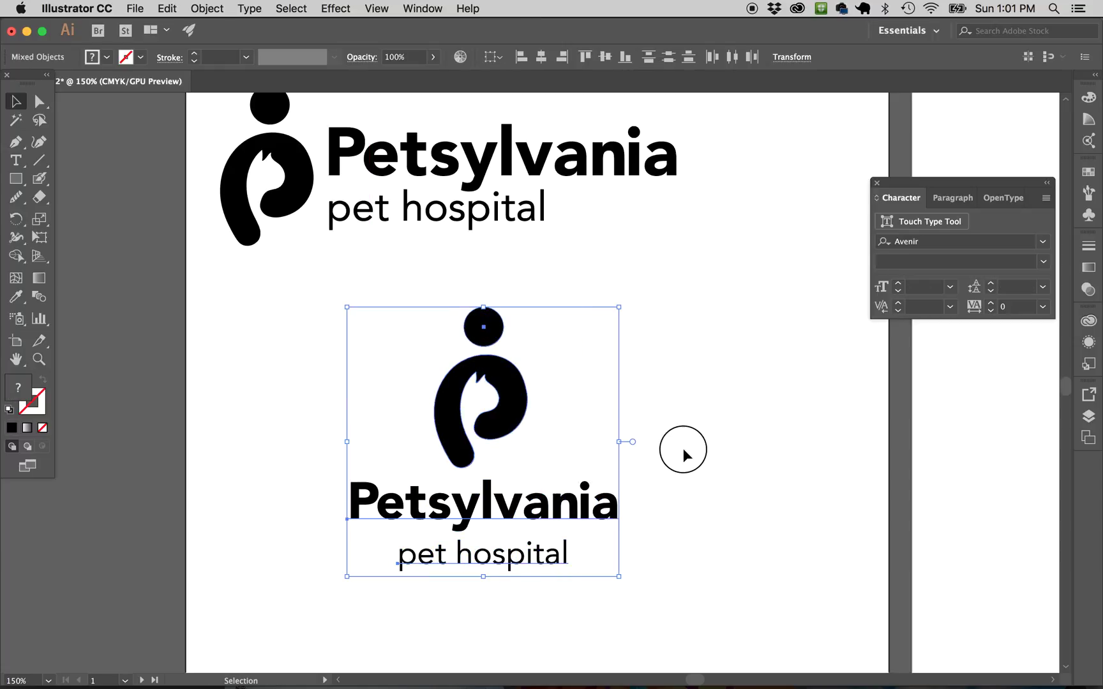
click(682, 448)
Scale the stacked "pet hospital" line down further about its center and nudge it up closer to "Petsylvania"
click(557, 553)
drag(565, 576, 561, 572)
click(585, 609)
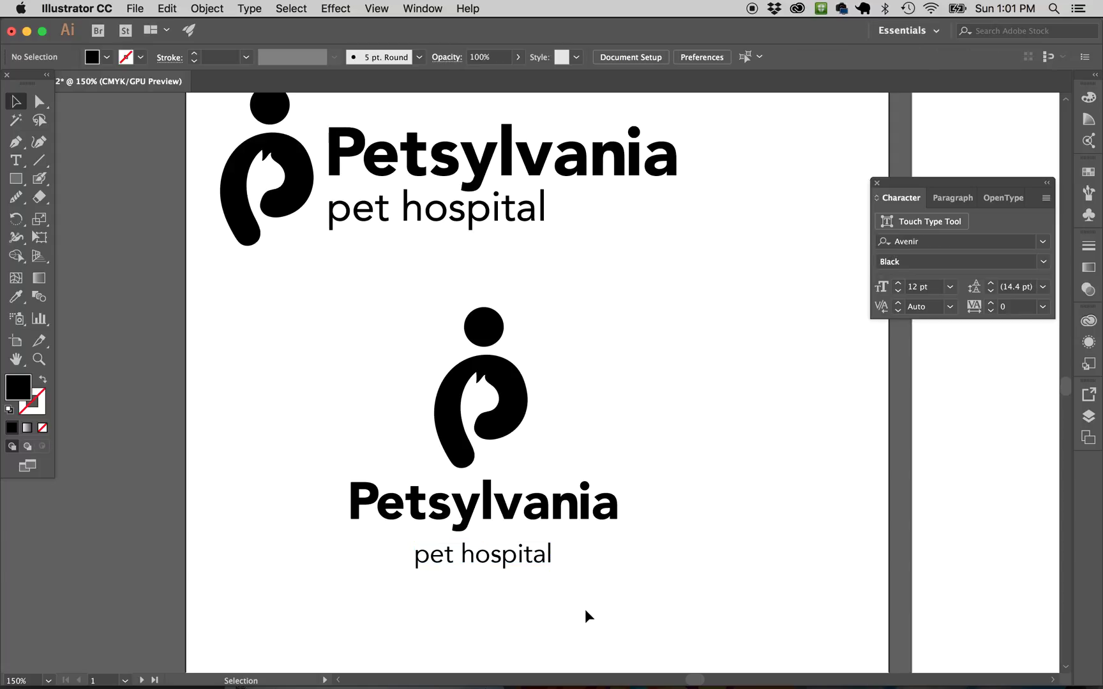
click(527, 566)
key(Up)
key(Up)
key(Up)
key(Up)
key(Up)
key(Down)
key(Down)
Move the stacked lockup to the artboard's left side and duplicate it straight across to the right side
click(627, 356)
drag(627, 356, 370, 644)
drag(505, 423, 718, 440)
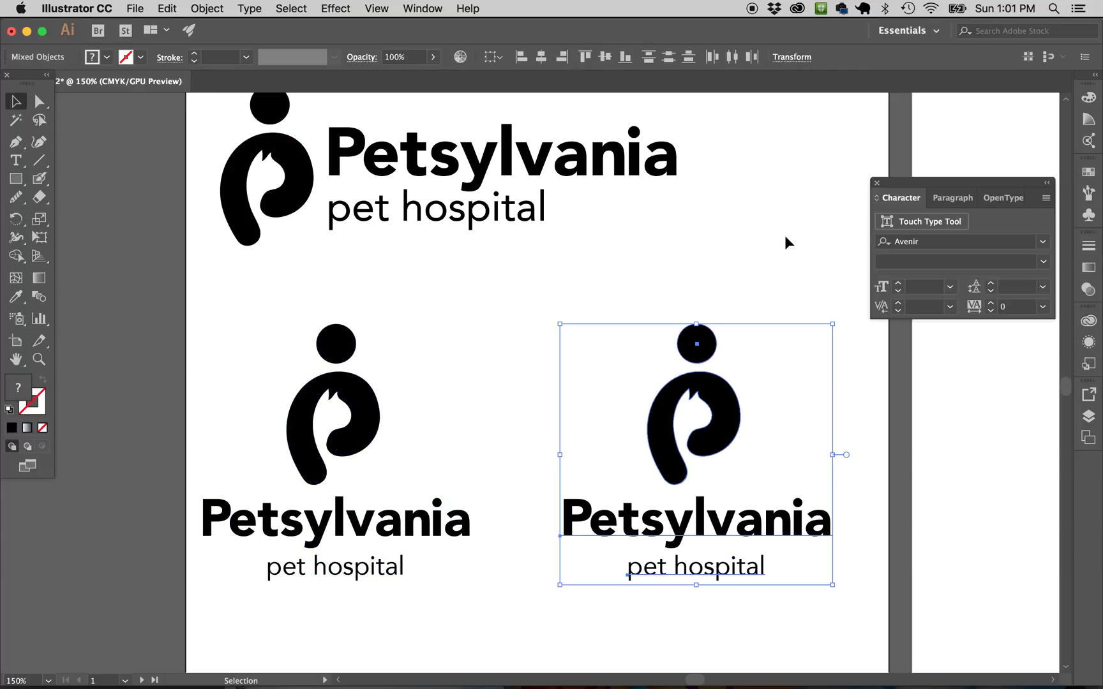
click(787, 245)
scroll(500, 596, right, 3)
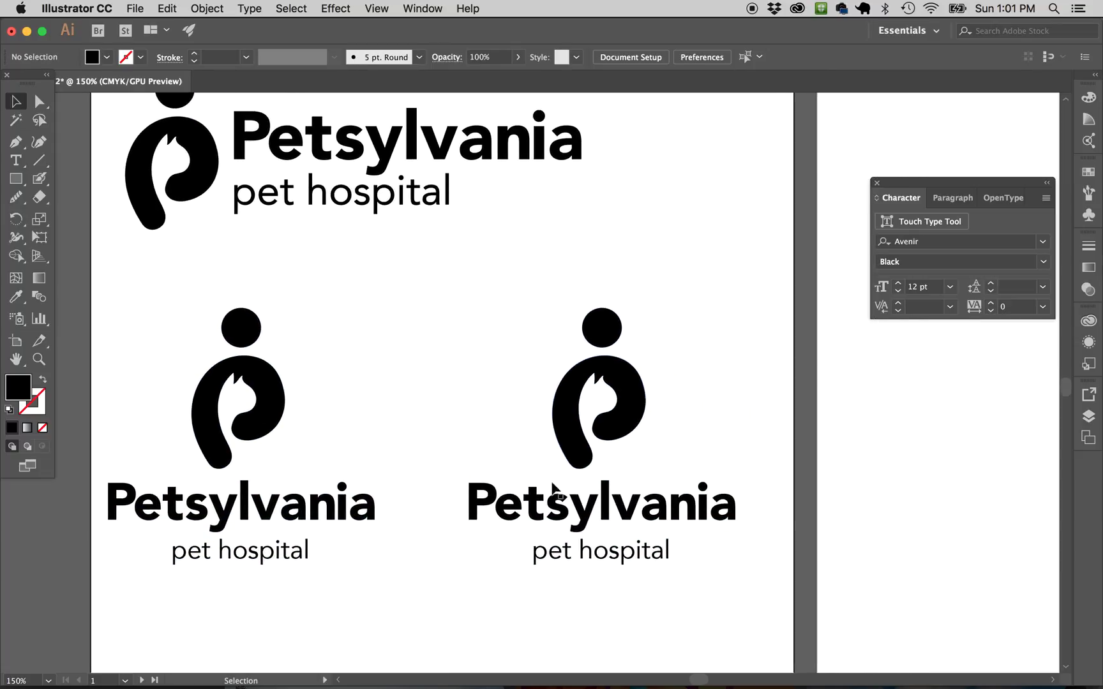
Enlarge the logo mark in the right stacked lockup proportionally and position it just above its "Petsylvania" text
click(615, 365)
drag(643, 310, 658, 289)
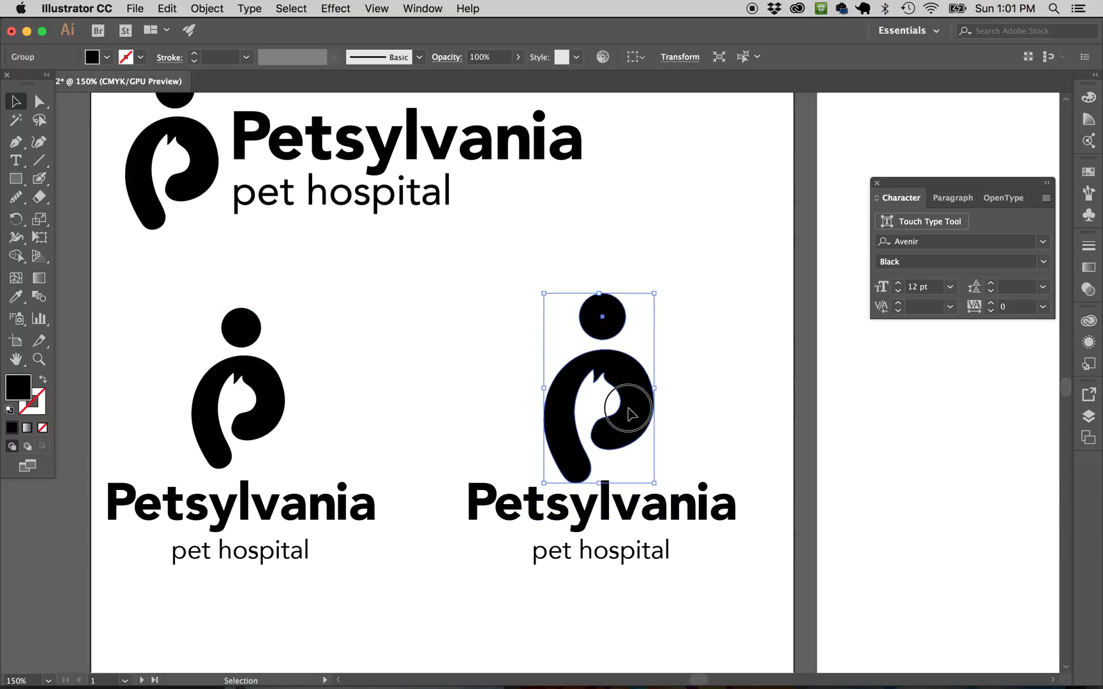
drag(618, 403, 648, 357)
drag(656, 282, 677, 217)
drag(640, 402, 657, 354)
click(733, 380)
click(700, 379)
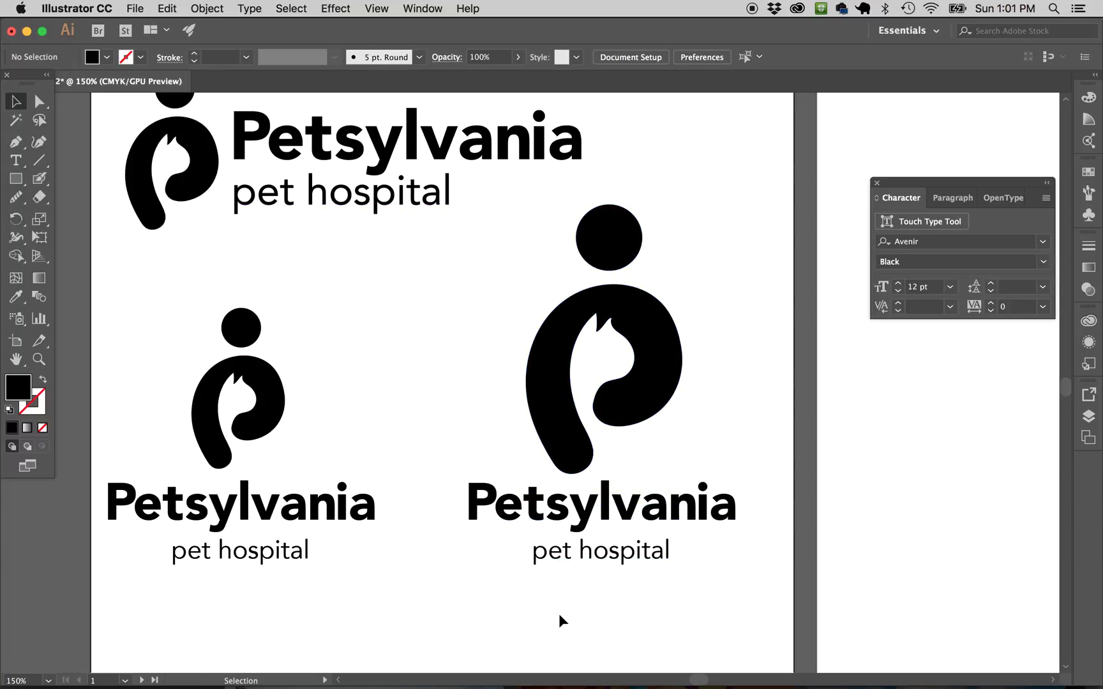
Move the stacked lockup with the larger mark down into the first artboard's lower-right corner
key(ctrl+minus)
key(ctrl+minus)
key(ctrl+minus)
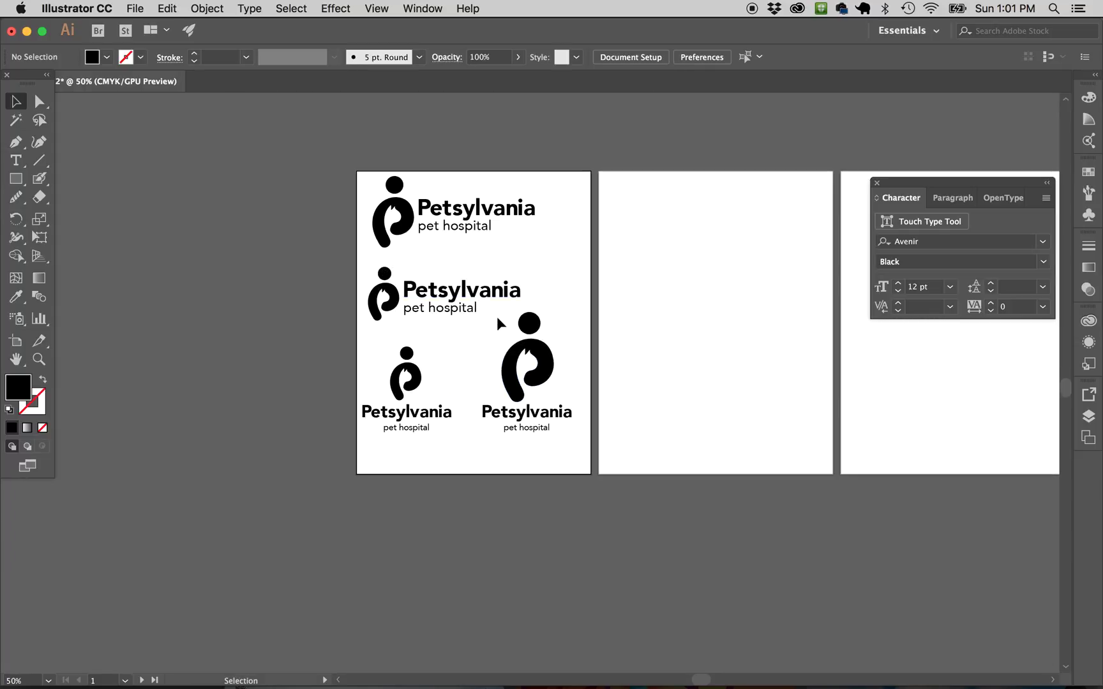
drag(494, 318, 559, 443)
drag(550, 373, 562, 402)
click(694, 471)
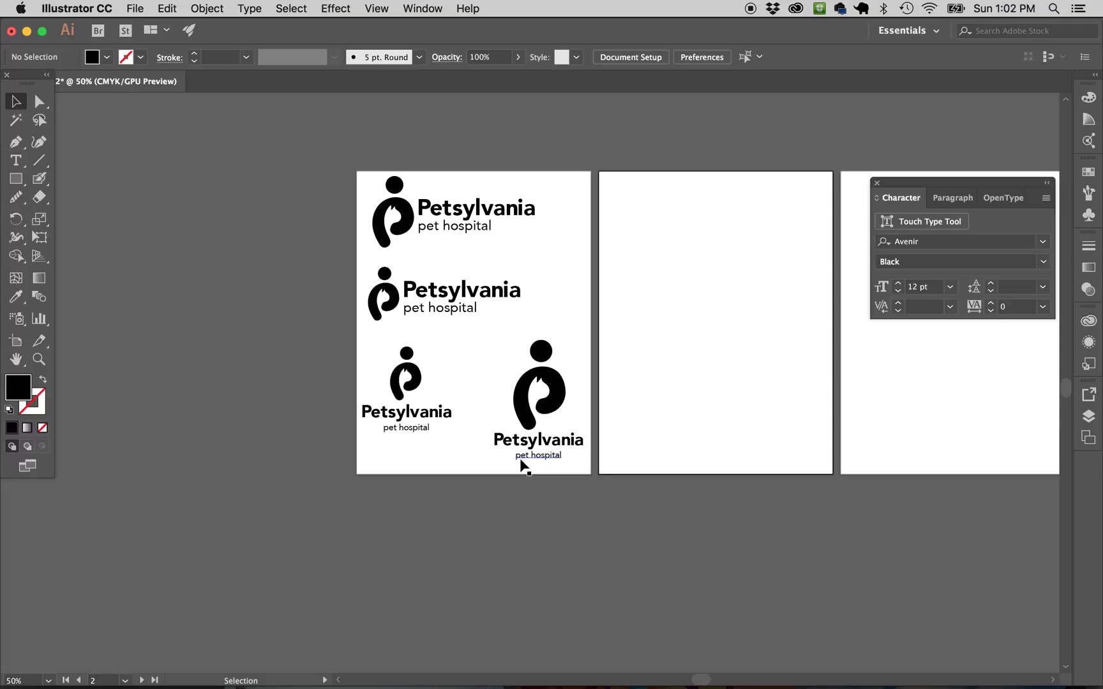
Duplicate the uppermost horizontal lockup onto the upper part of the second artboard
scroll(522, 465, right, 3)
scroll(239, 394, up, 2)
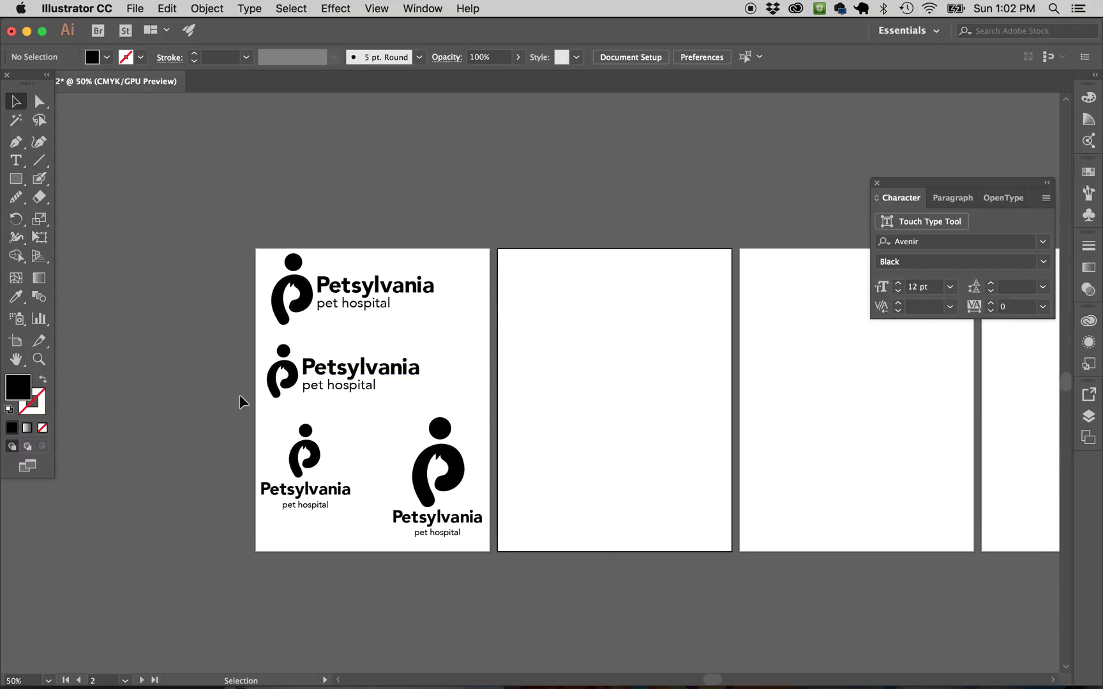
scroll(243, 394, right, 5)
scroll(323, 351, up, 1)
scroll(323, 351, left, 1)
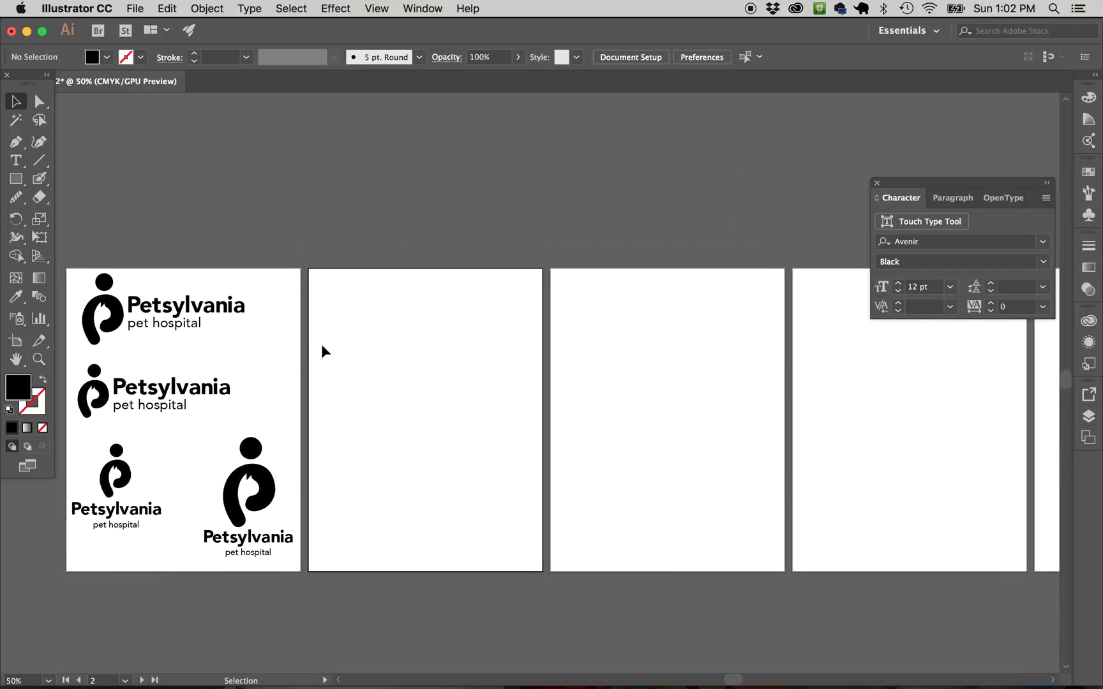
drag(217, 346, 217, 346)
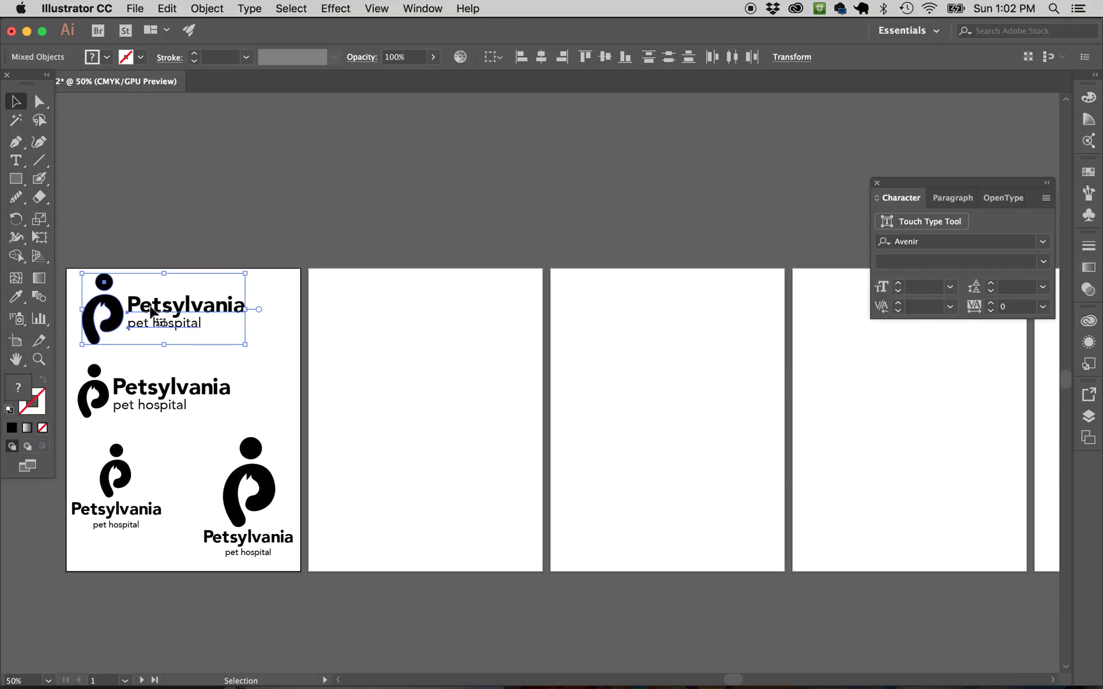
drag(164, 308, 408, 311)
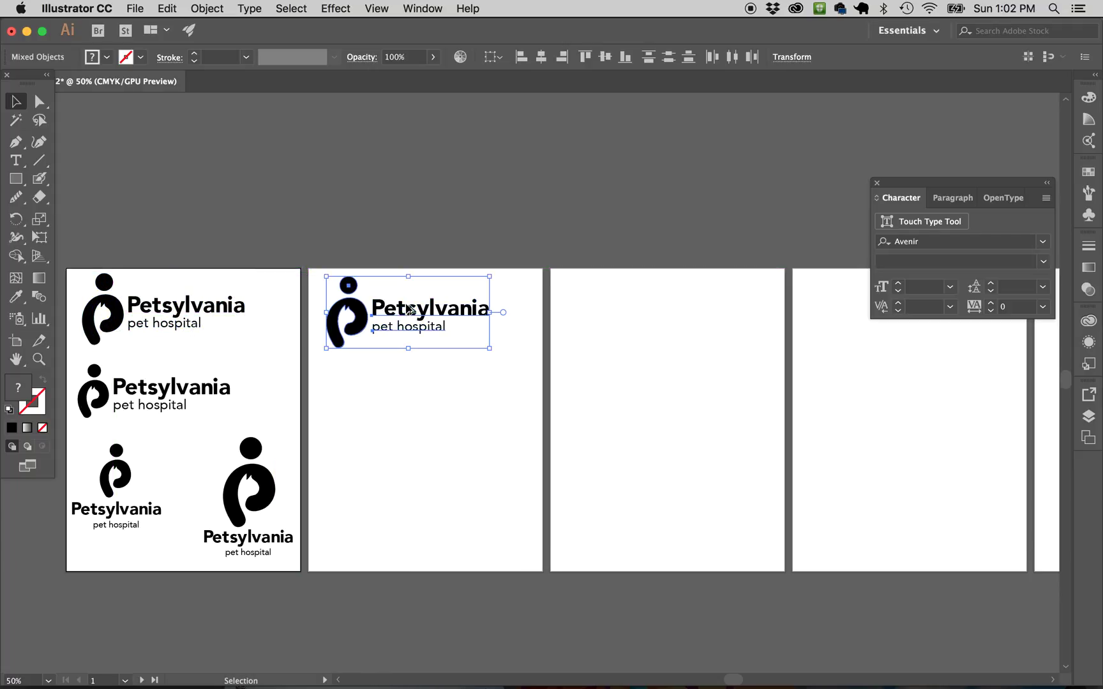
key(shift+super+a)
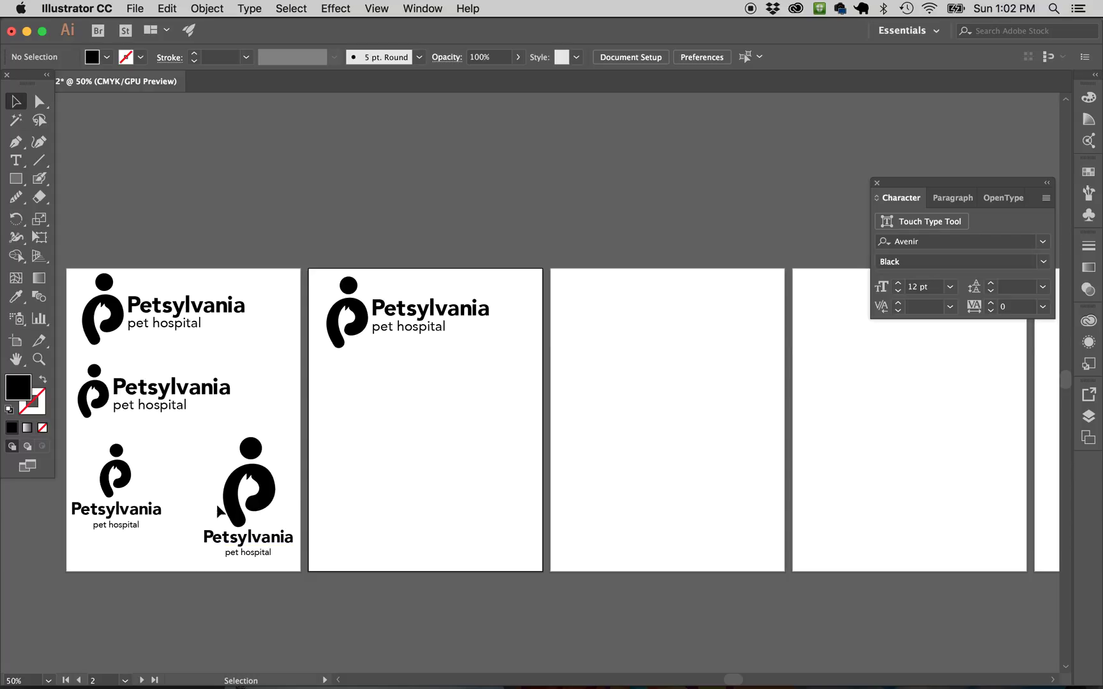
Change the font of the "Petsylvania" text in the second artboard's lockup to Arial Rounded MT Bold
key(super+equal)
key(super+equal)
key(super+equal)
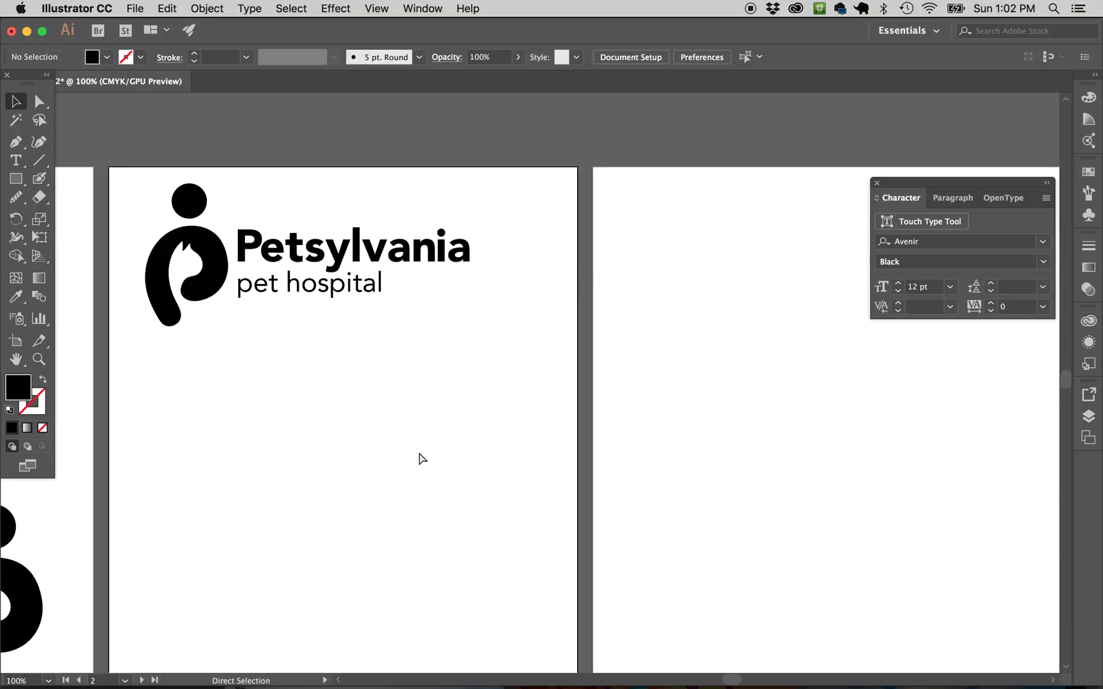
scroll(419, 451, left, 10)
scroll(418, 451, up, 3)
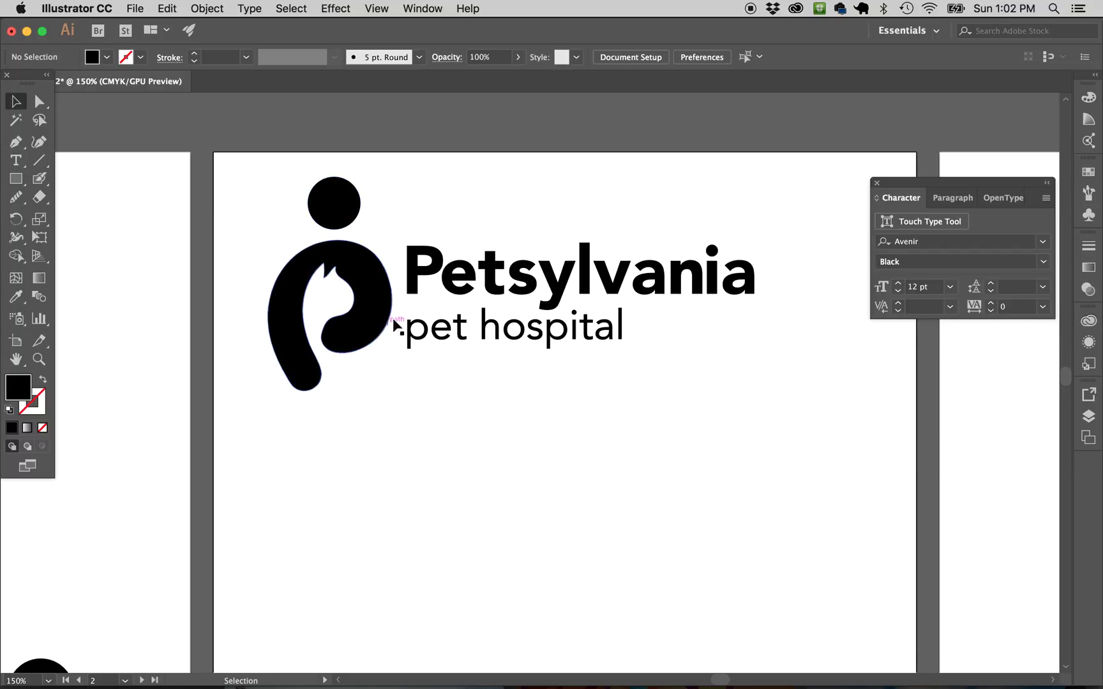
click(466, 287)
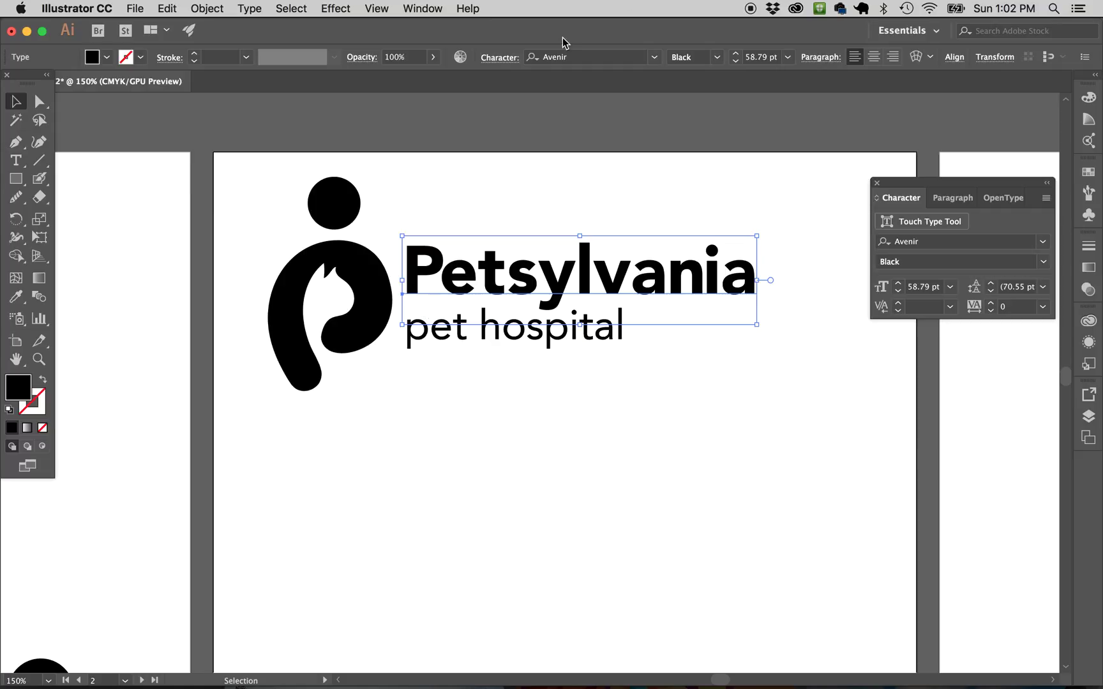
click(654, 57)
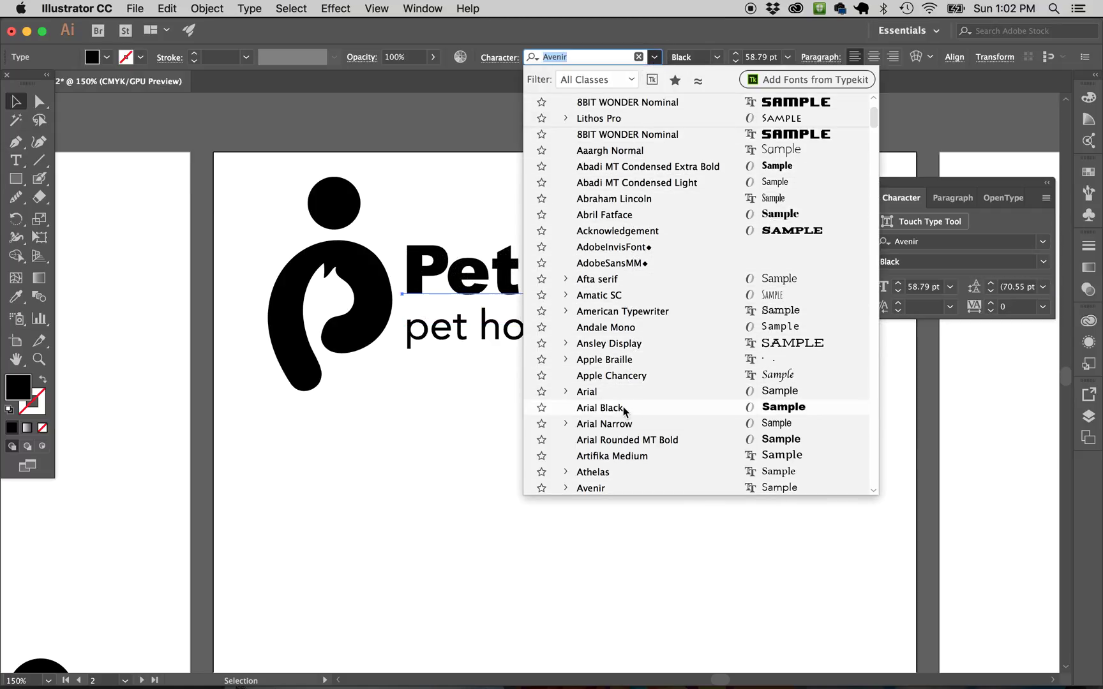
click(638, 439)
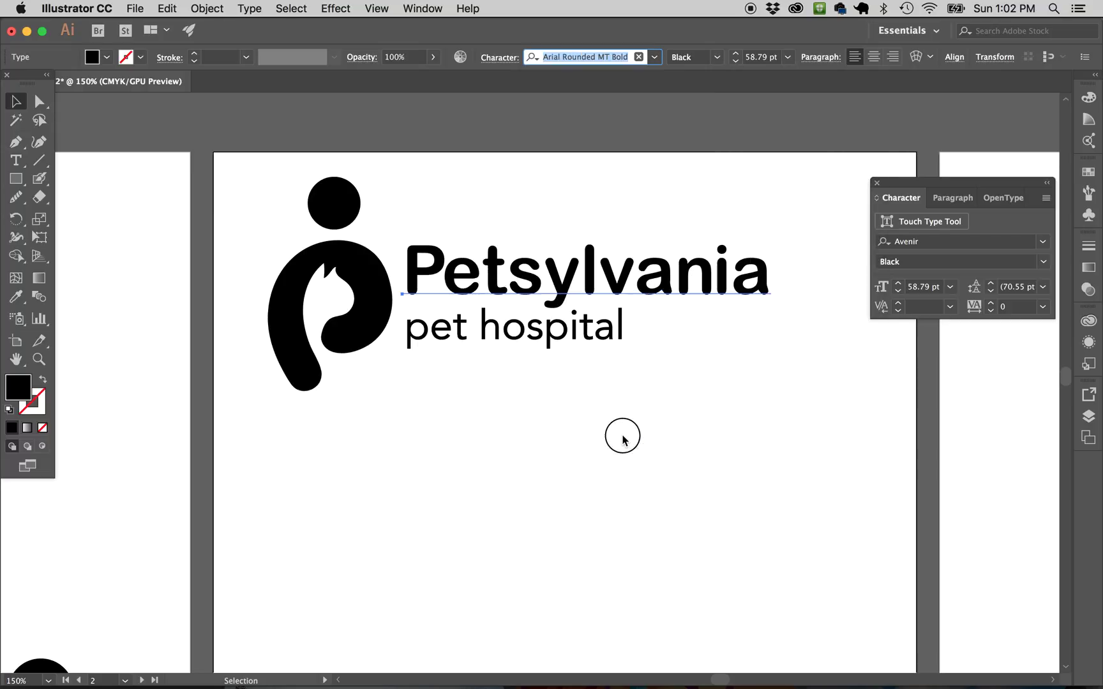
click(594, 508)
click(596, 291)
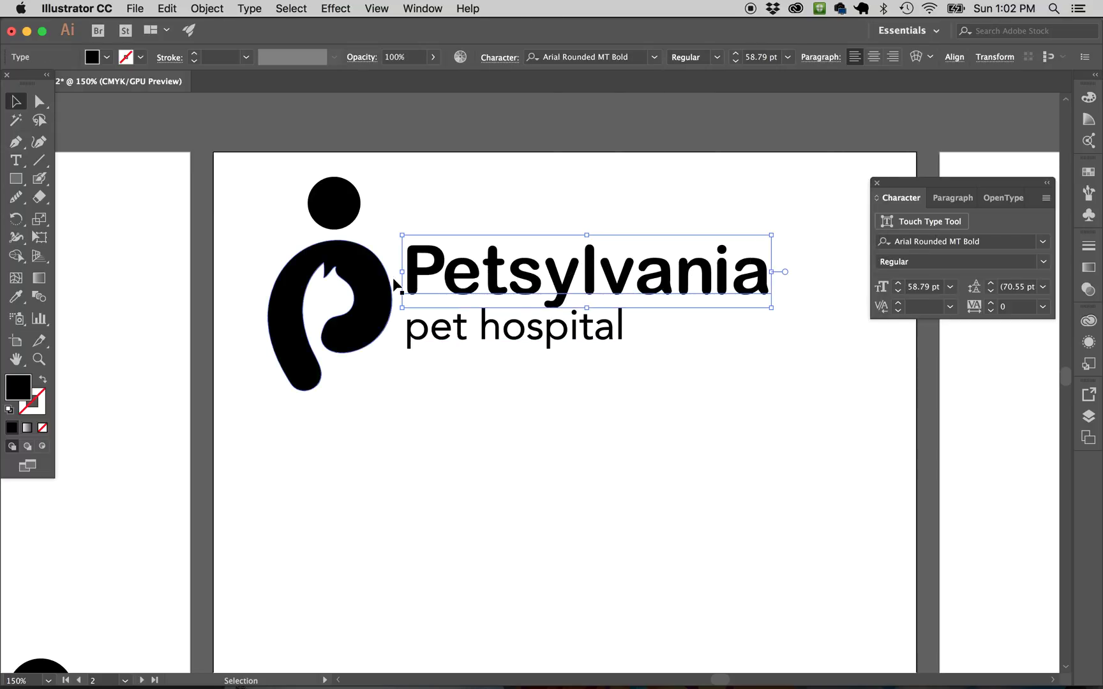
click(391, 204)
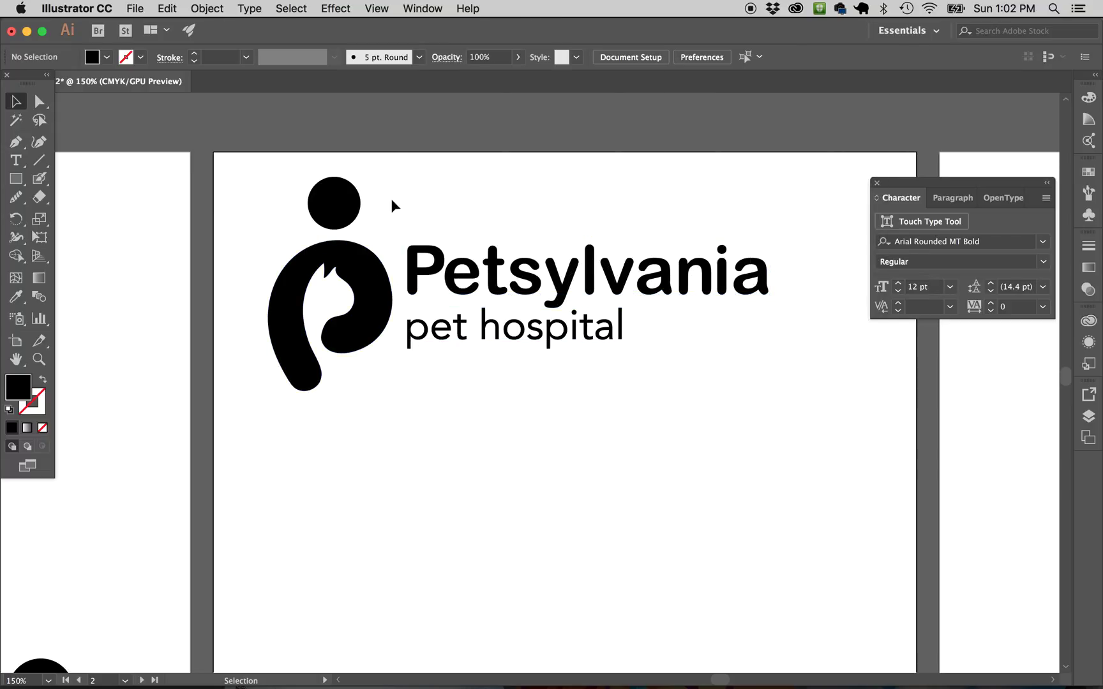
Try Arial Rounded MT Bold as the font of the "pet hospital" tagline
click(469, 279)
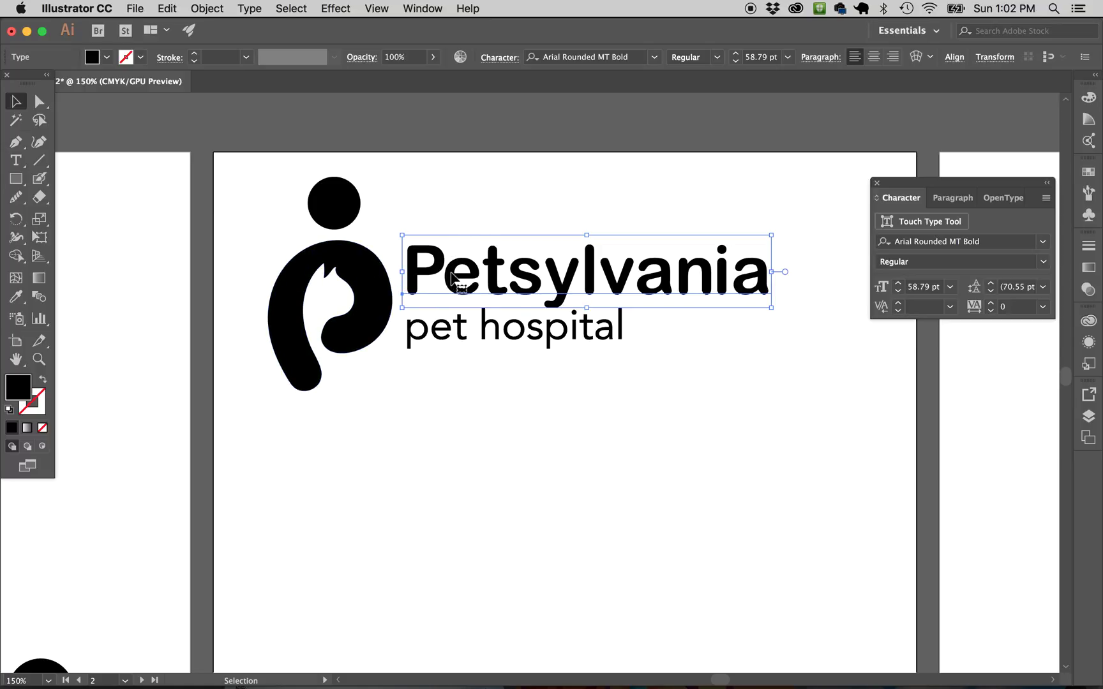
click(476, 332)
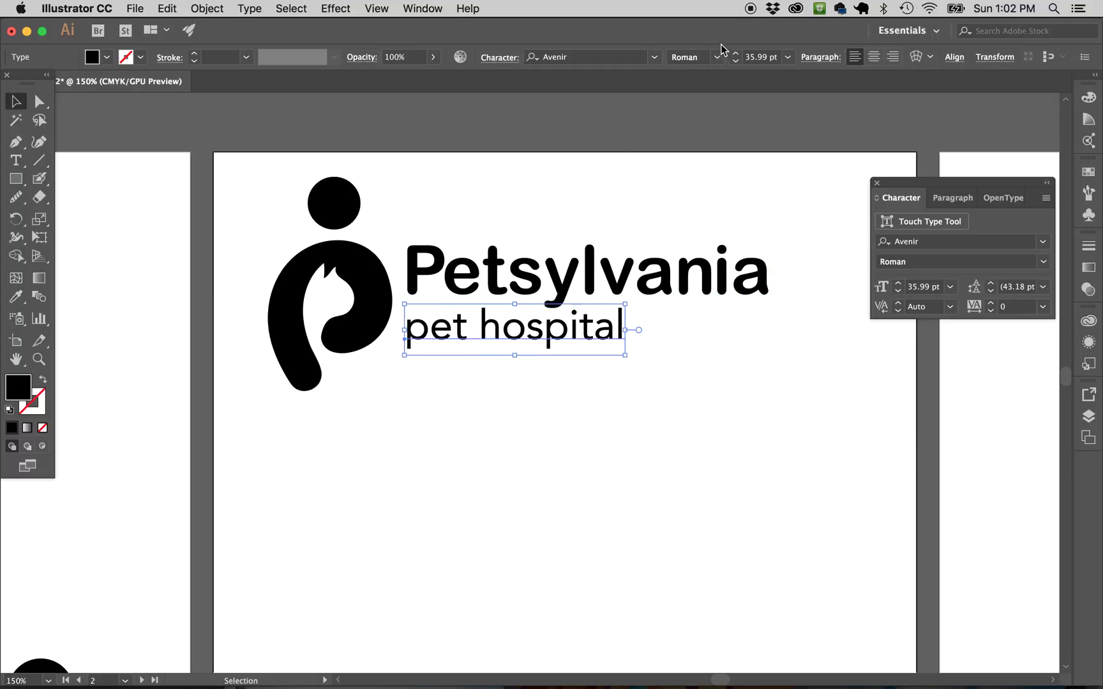
click(654, 57)
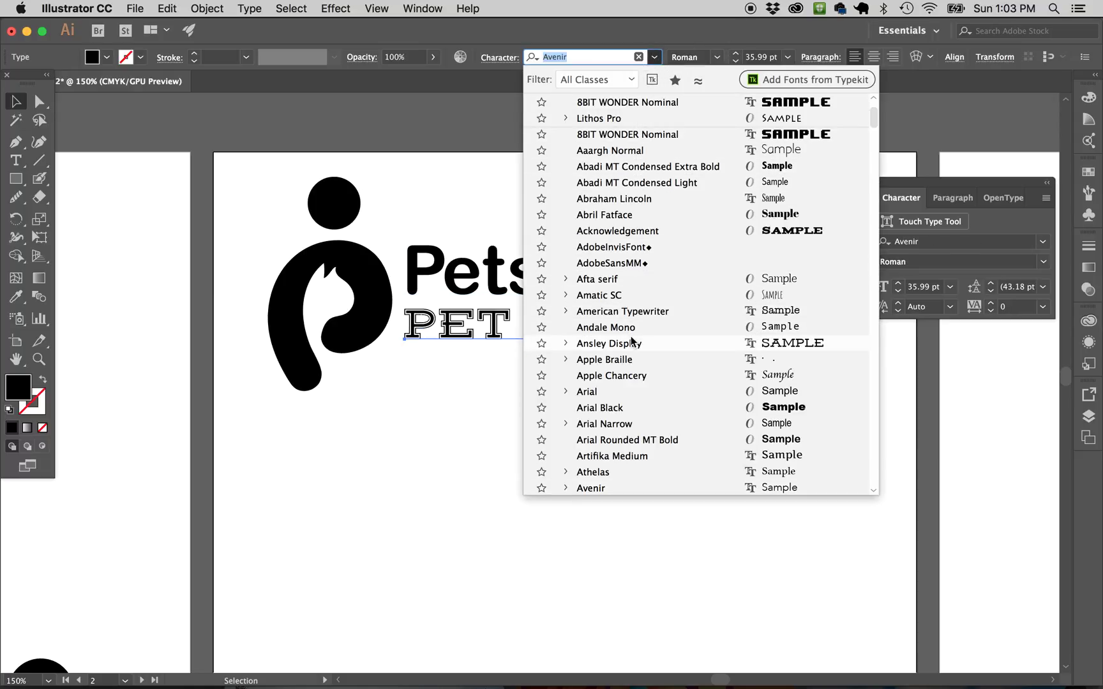
click(627, 439)
click(608, 401)
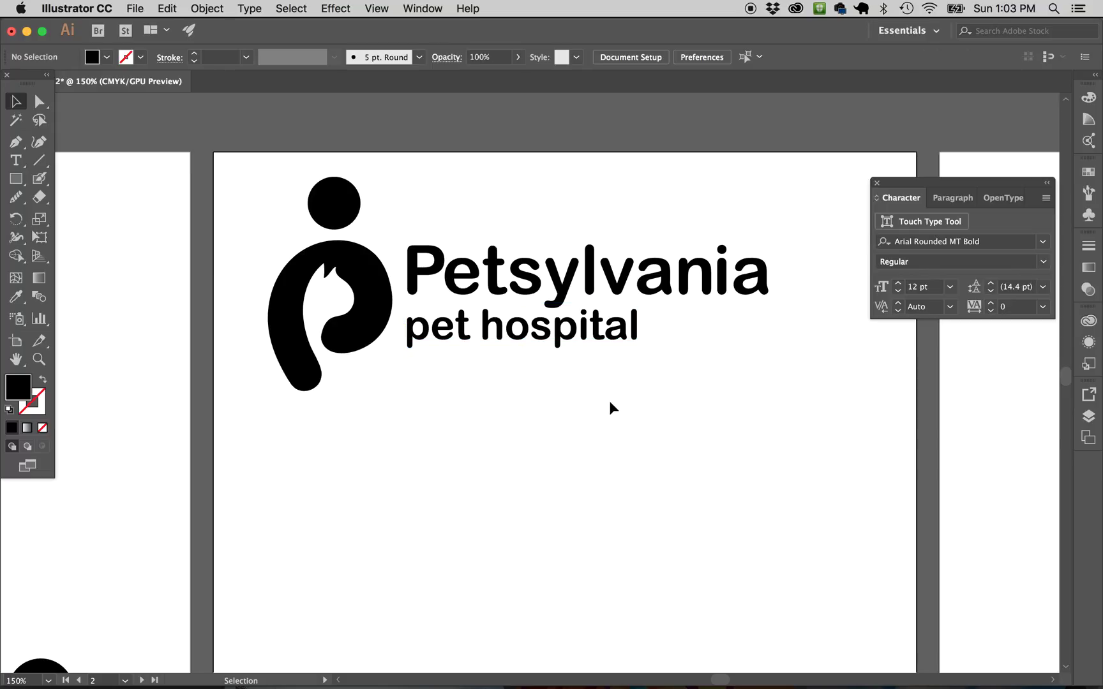
Scale the "pet hospital" tagline down proportionally to about 26 pt, keeping its left edge aligned under "Petsylvania"
click(609, 338)
drag(642, 303, 578, 315)
click(618, 355)
Change the "pet hospital" tagline's font to Calisto MT
click(554, 341)
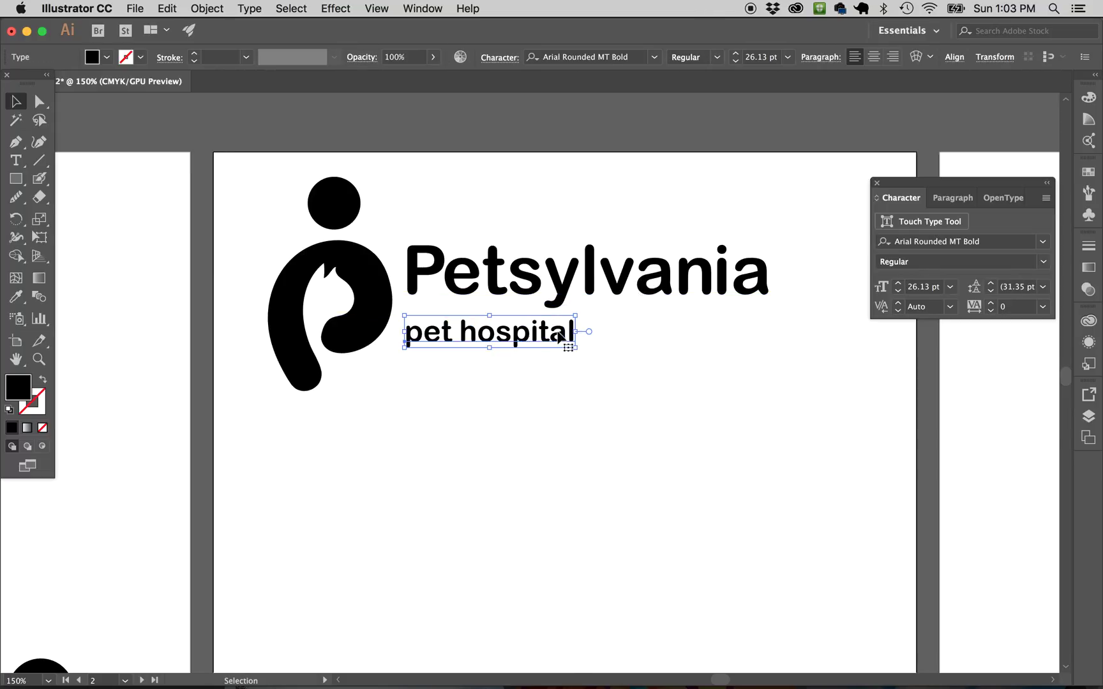
click(657, 58)
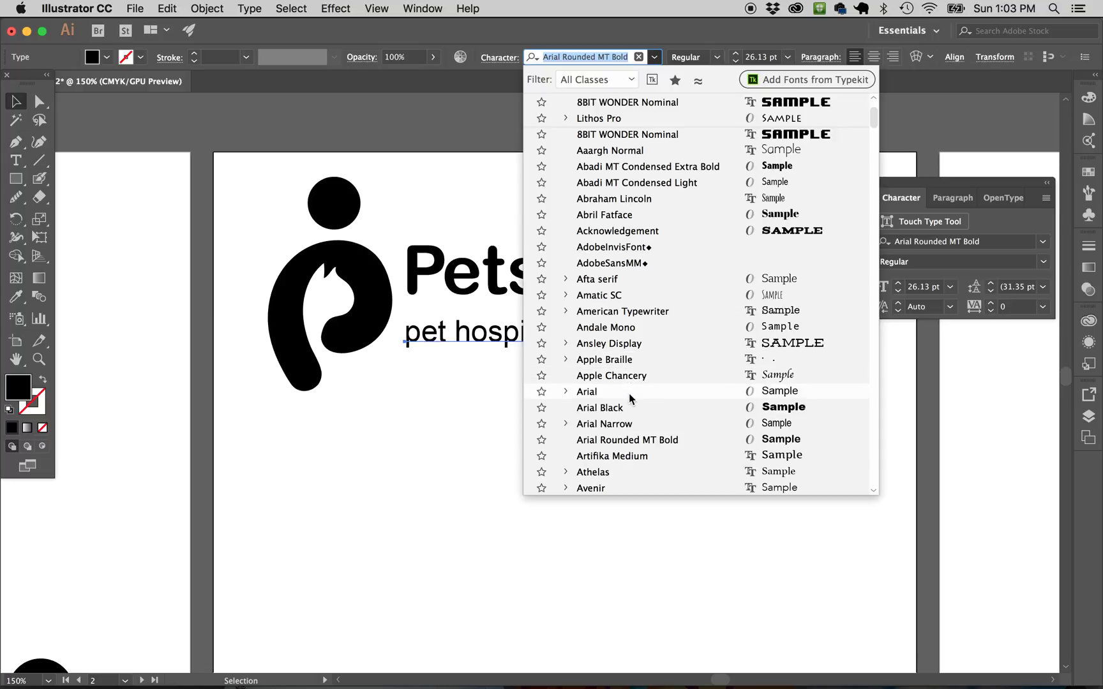
scroll(657, 370, down, 9)
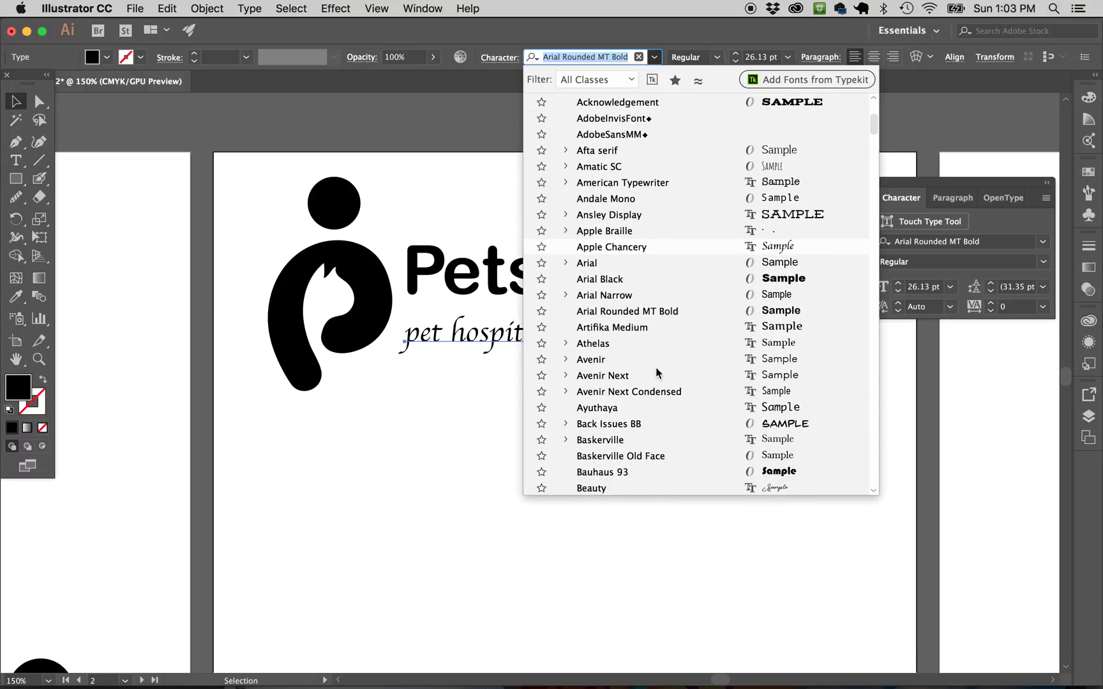
scroll(638, 367, down, 10)
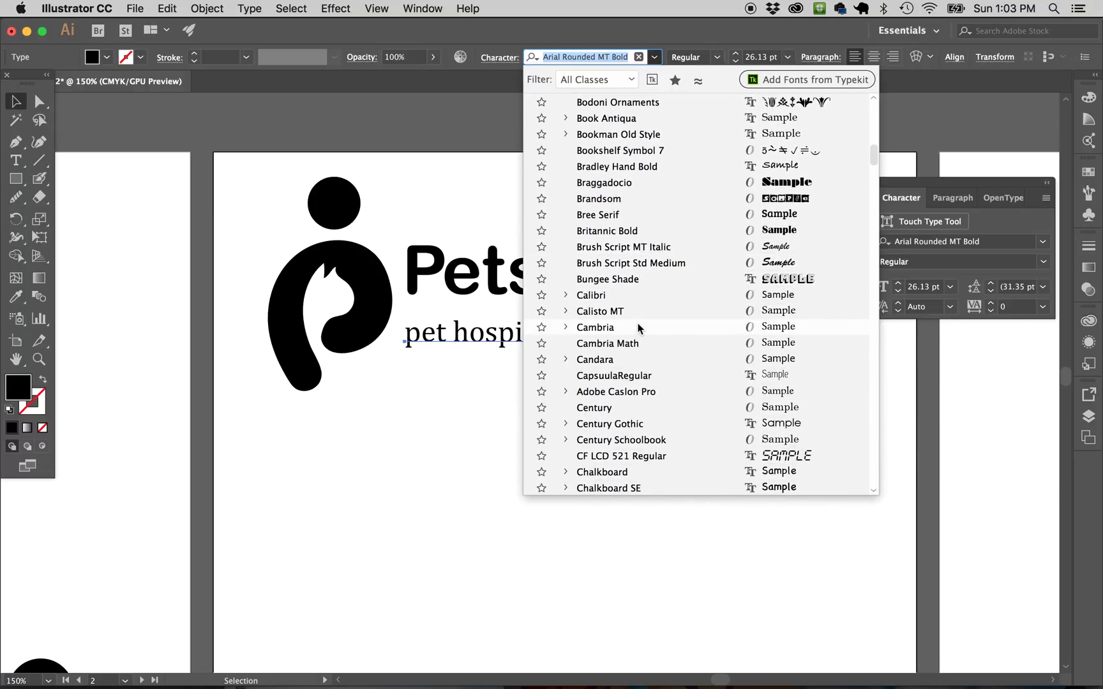
click(635, 311)
click(549, 461)
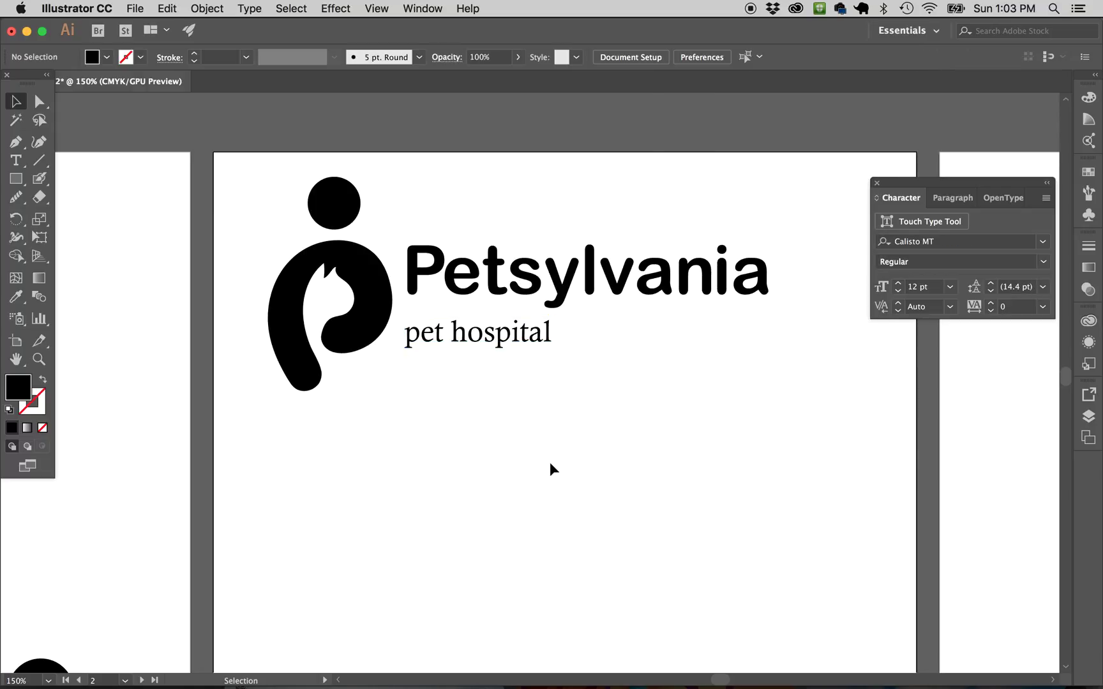
Scale the "pet hospital" tagline down to about 24 pt and move it up close beneath "Petsylvania"
click(524, 345)
click(520, 416)
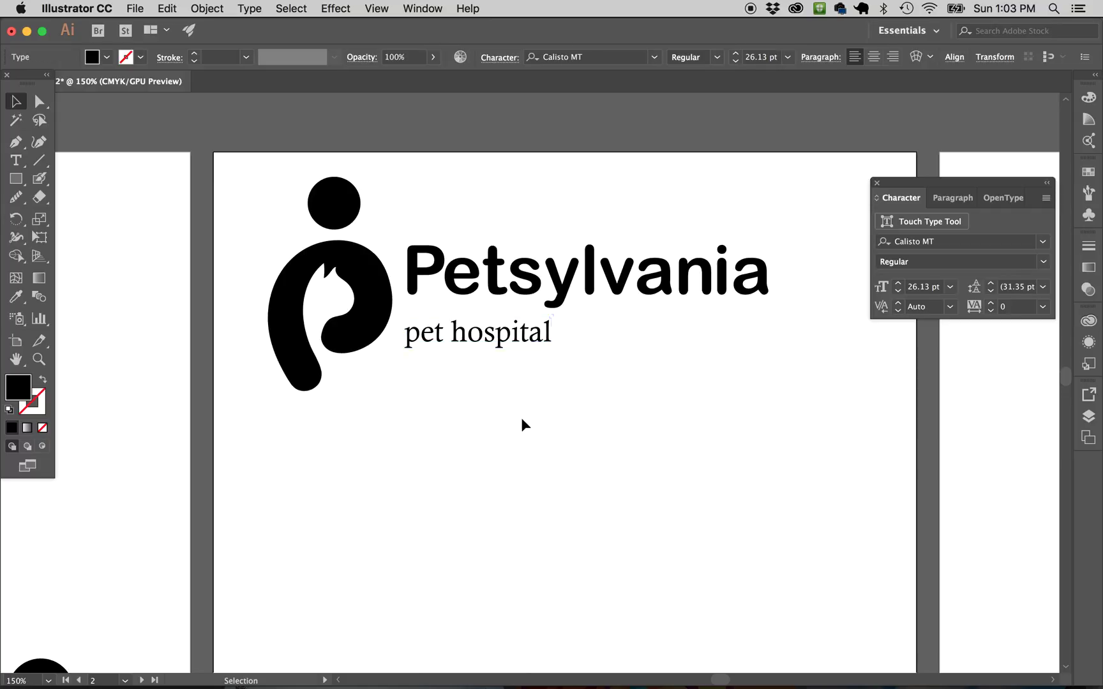
click(517, 344)
mouse_move(552, 347)
mouse_down()
mouse_move(509, 320)
mouse_move(539, 339)
mouse_up()
click(559, 391)
click(519, 328)
key(Up)
key(Up)
key(Up)
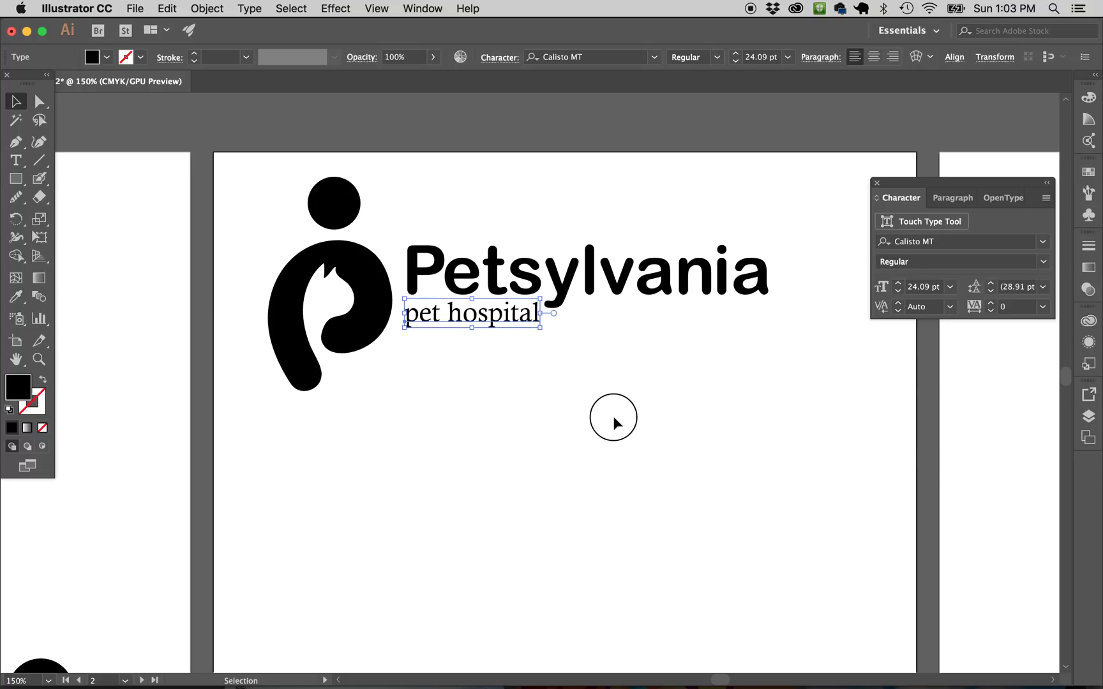
click(612, 416)
Shift the "pet hospital" tagline down very slightly to loosen its gap to "Petsylvania"
scroll(612, 416, up, 2)
scroll(612, 416, left, 2)
scroll(613, 416, up, 1)
scroll(531, 375, up, 3)
scroll(531, 376, right, 3)
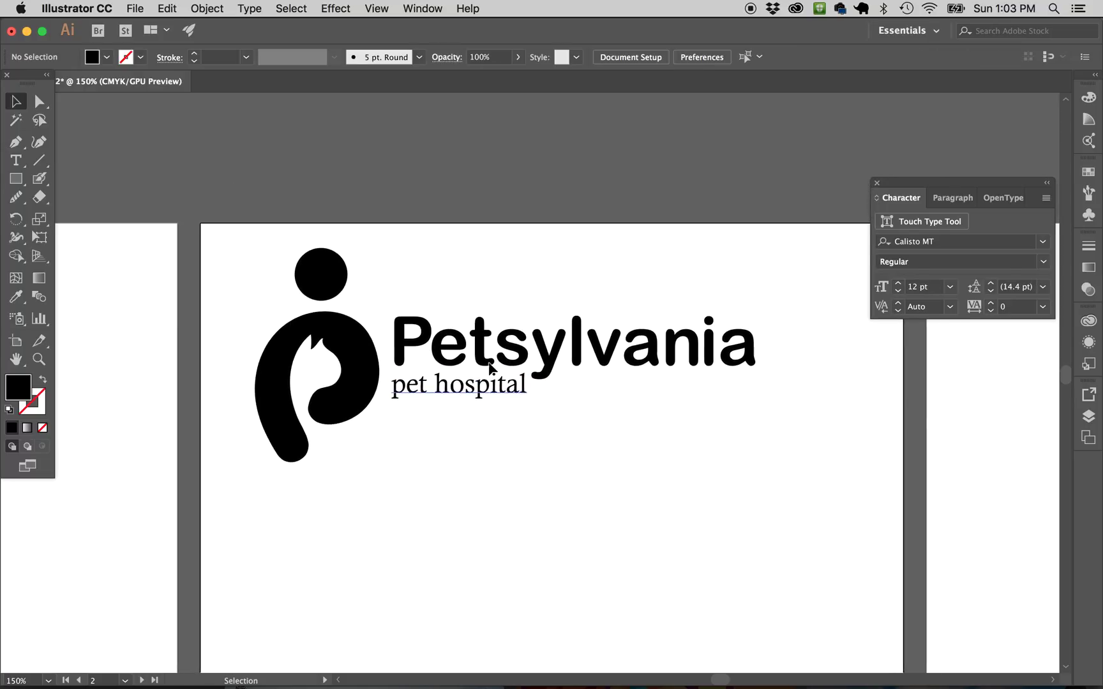
click(523, 354)
click(453, 487)
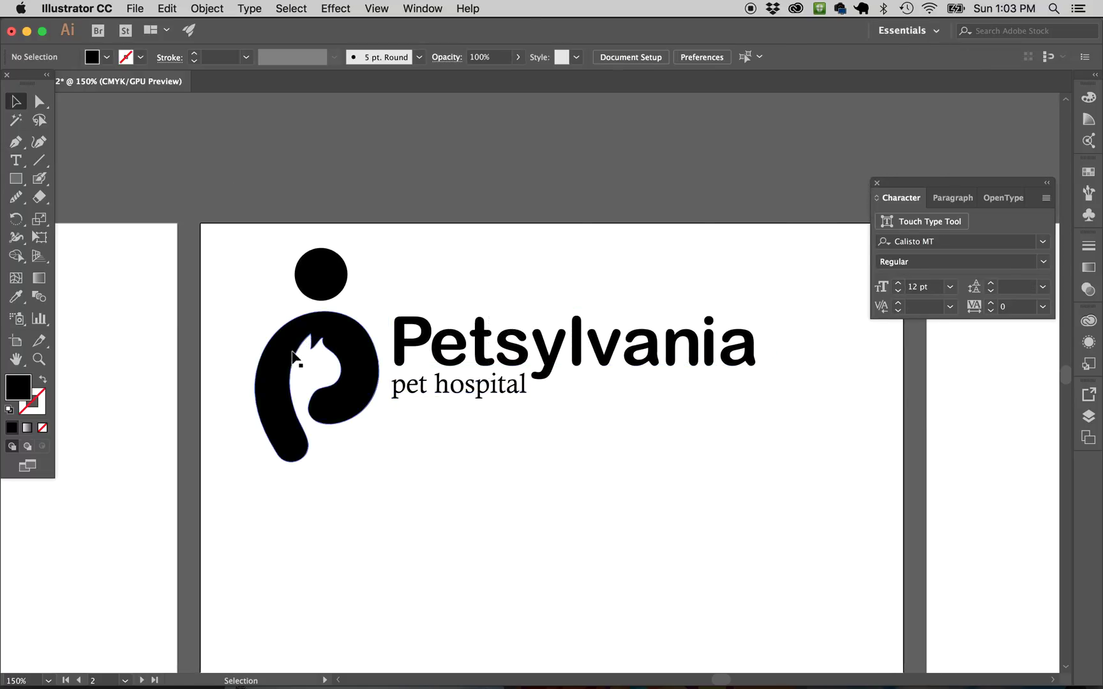
scroll(485, 512, down, 3)
scroll(485, 510, down, 3)
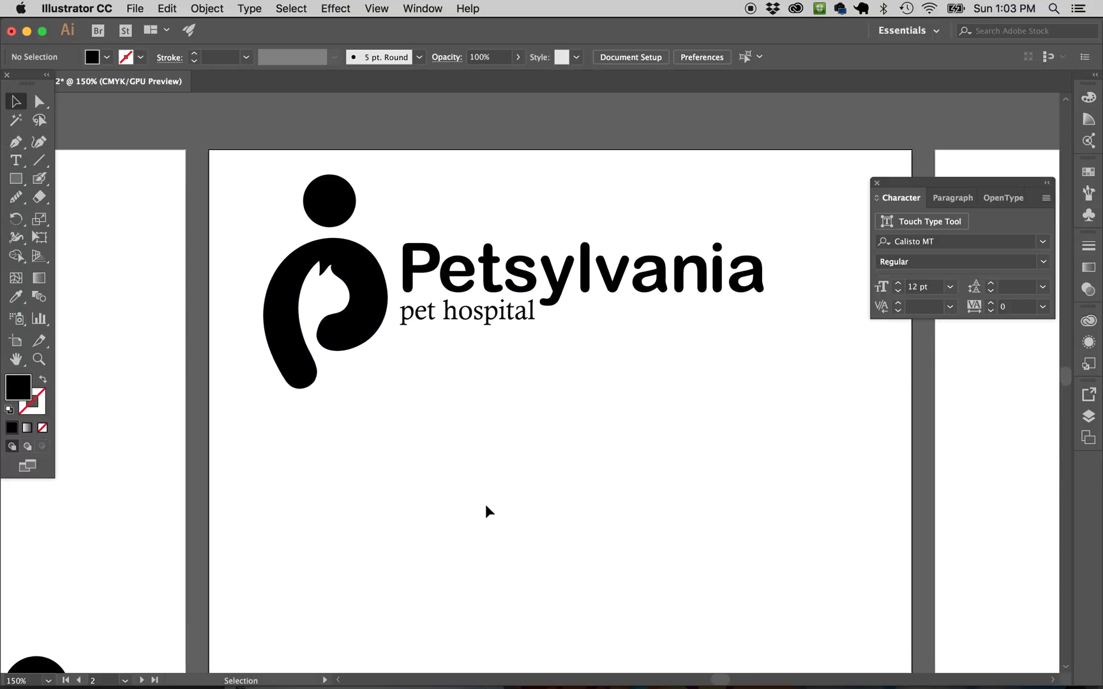
click(491, 306)
drag(492, 315, 492, 318)
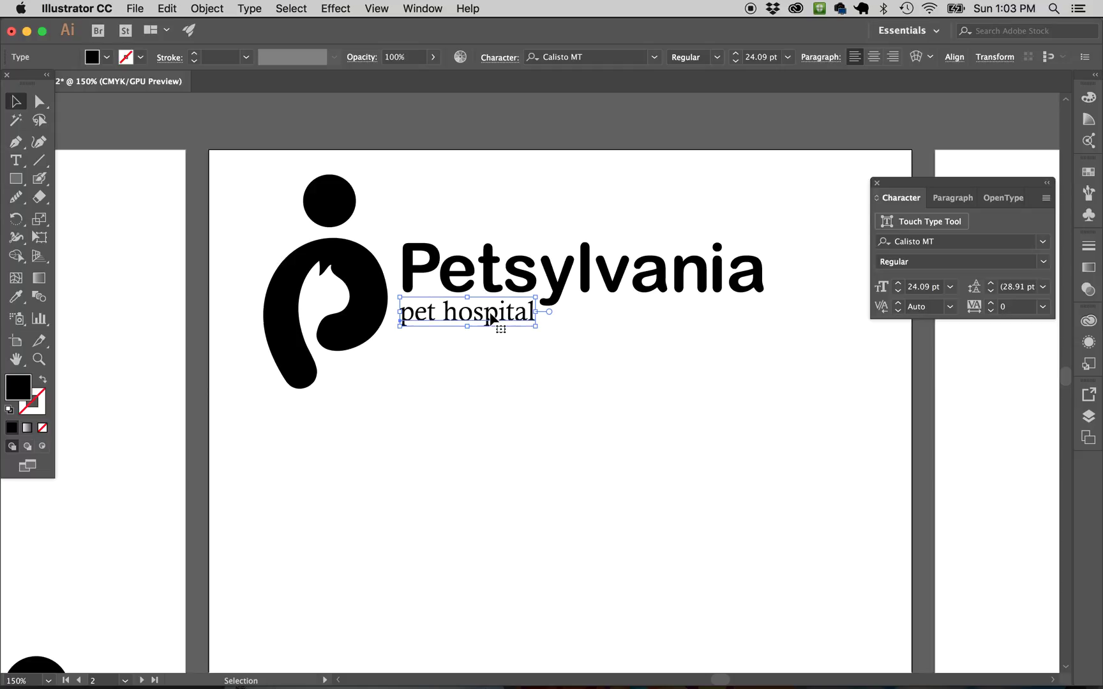
click(478, 445)
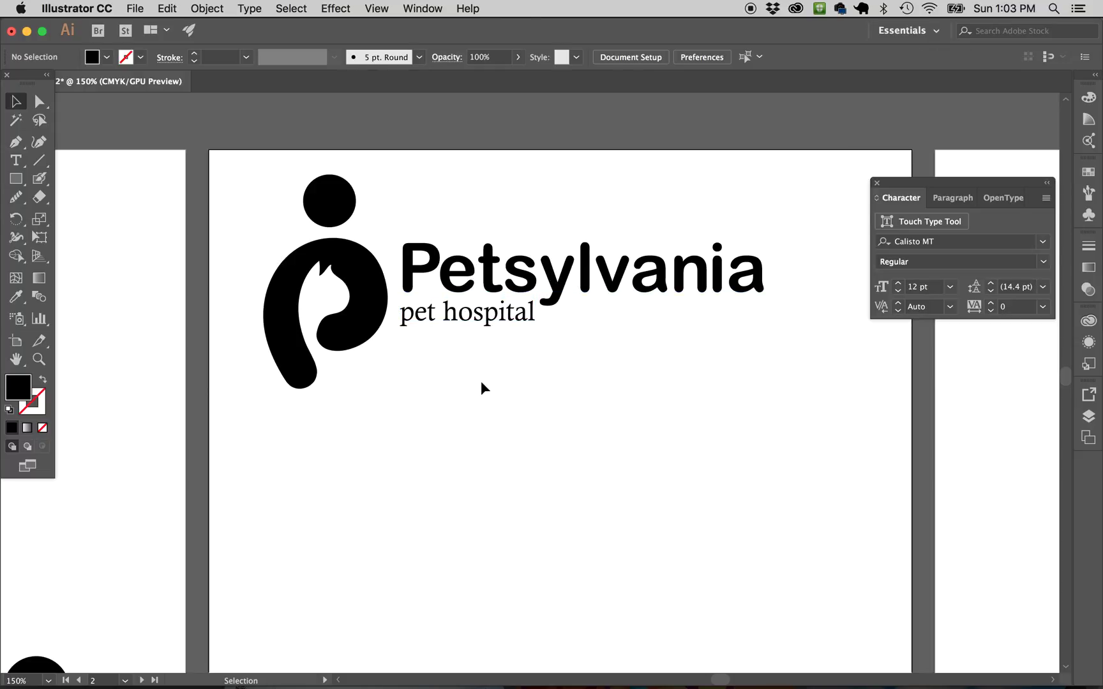
Duplicate the logo mark and both text lines into the empty area below the lockup on the second artboard
scroll(479, 382, down, 5)
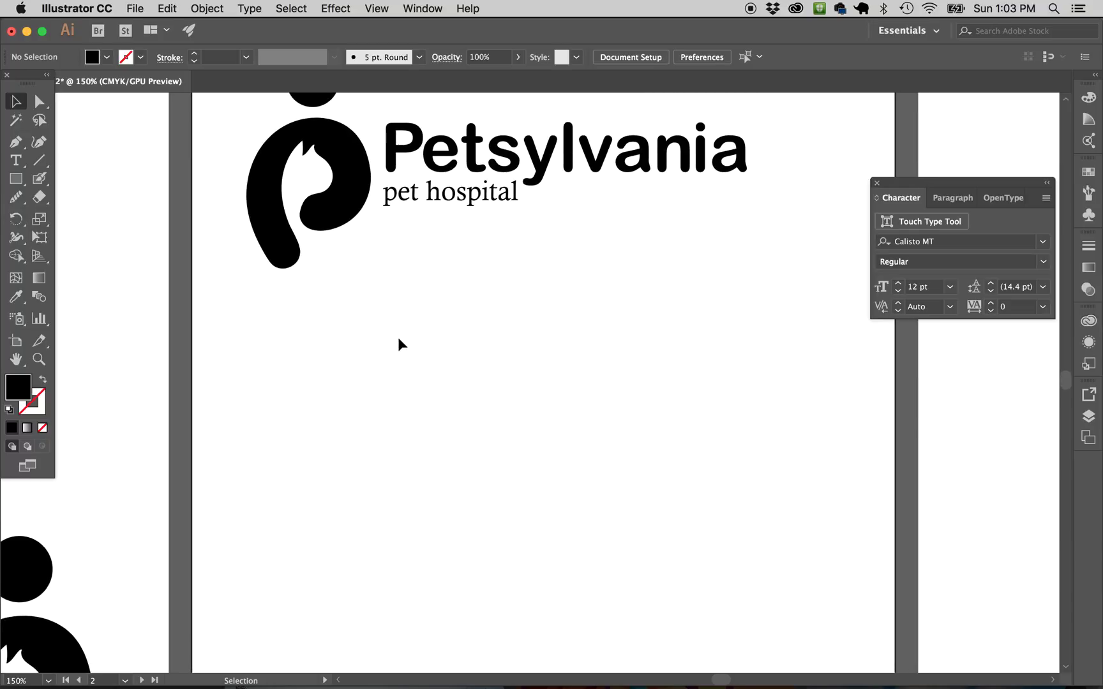
click(345, 184)
drag(345, 184, 357, 459)
click(495, 439)
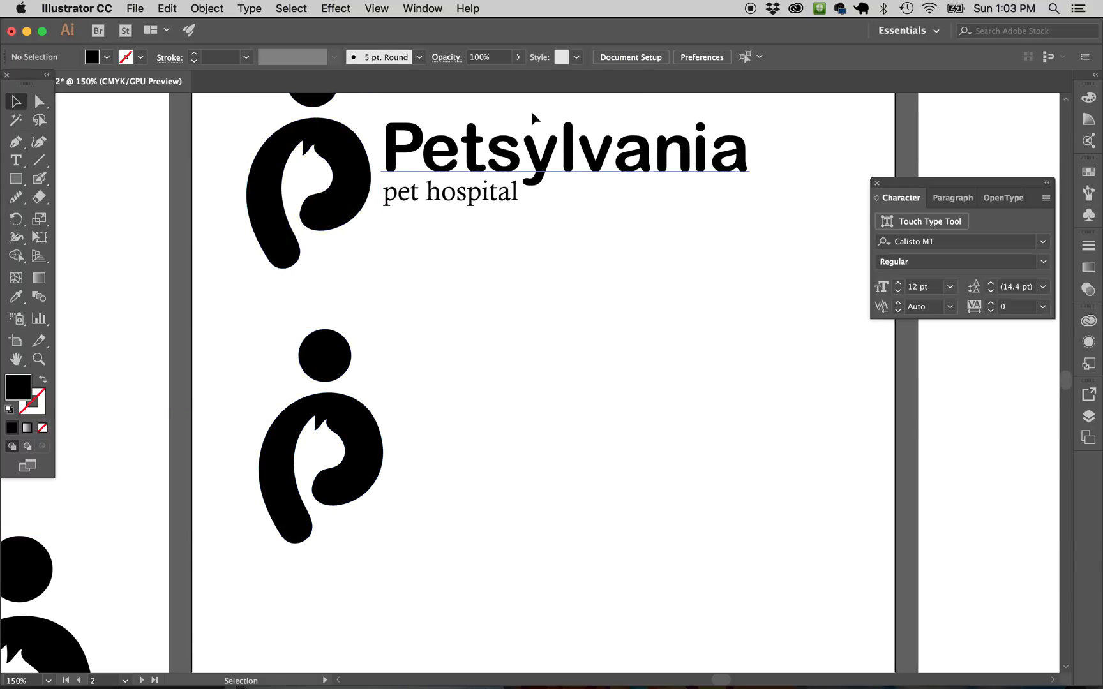
click(504, 166)
drag(504, 166, 562, 463)
click(603, 278)
Change the font of the duplicated "Petsylvania" text to Lato Hairline
click(619, 418)
click(654, 57)
text(lato)
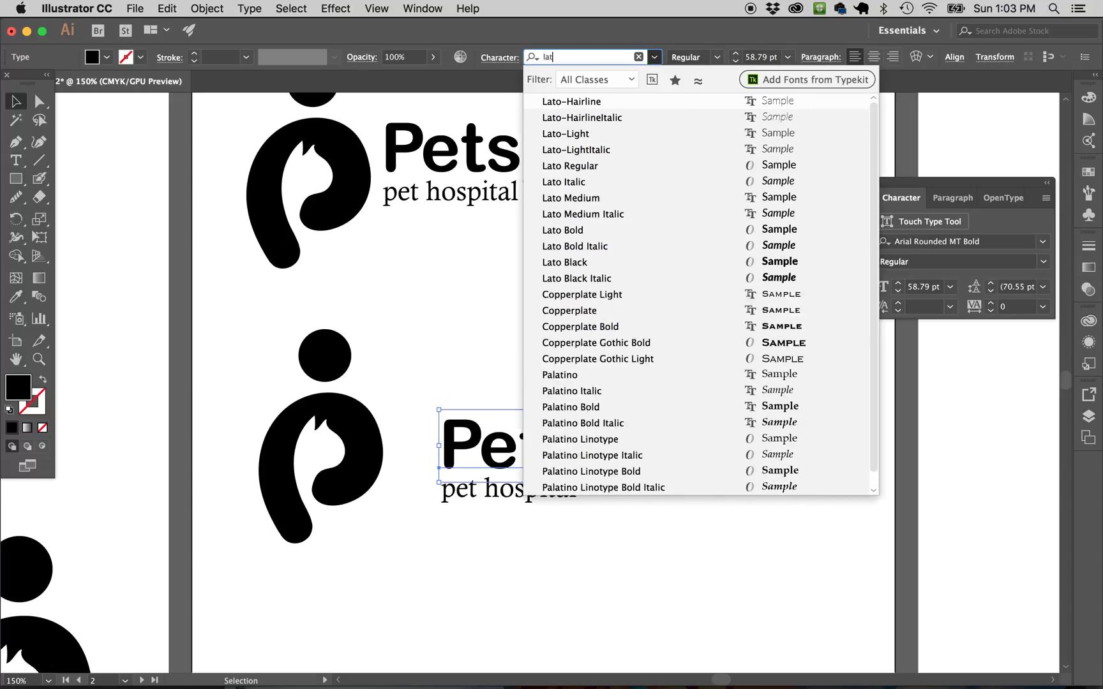
click(654, 99)
click(632, 319)
Move the Lato "Petsylvania" text and its "pet hospital" tagline closer to the duplicated mark, with the tagline below the name
drag(571, 438, 541, 421)
click(499, 466)
drag(500, 488, 466, 500)
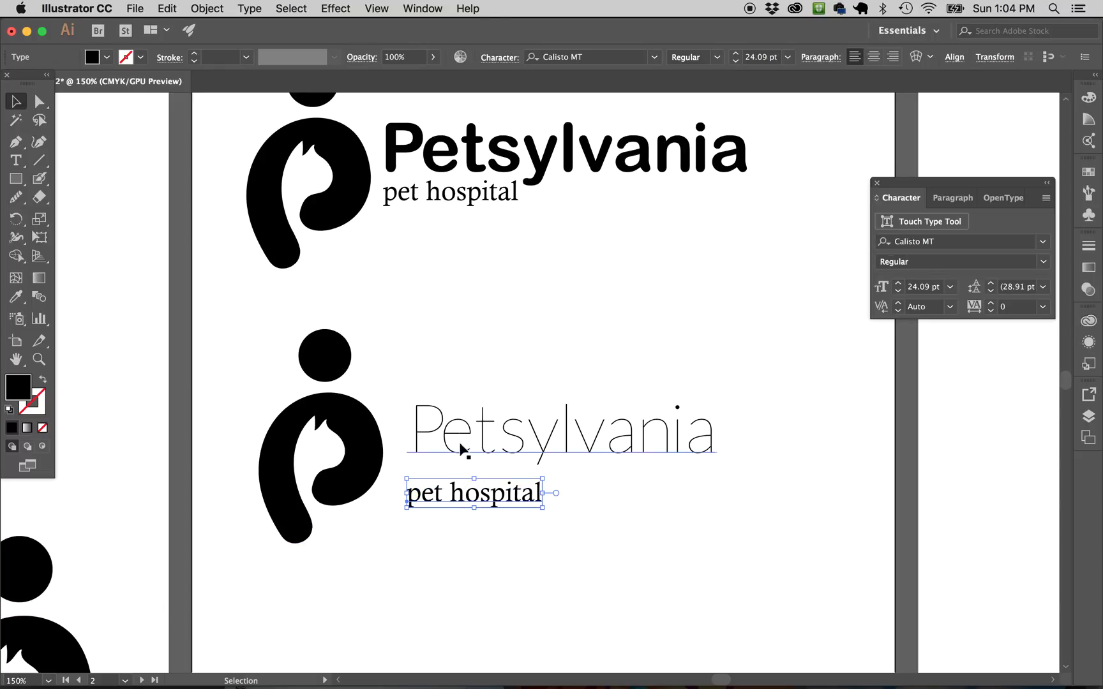
click(373, 438)
click(480, 449)
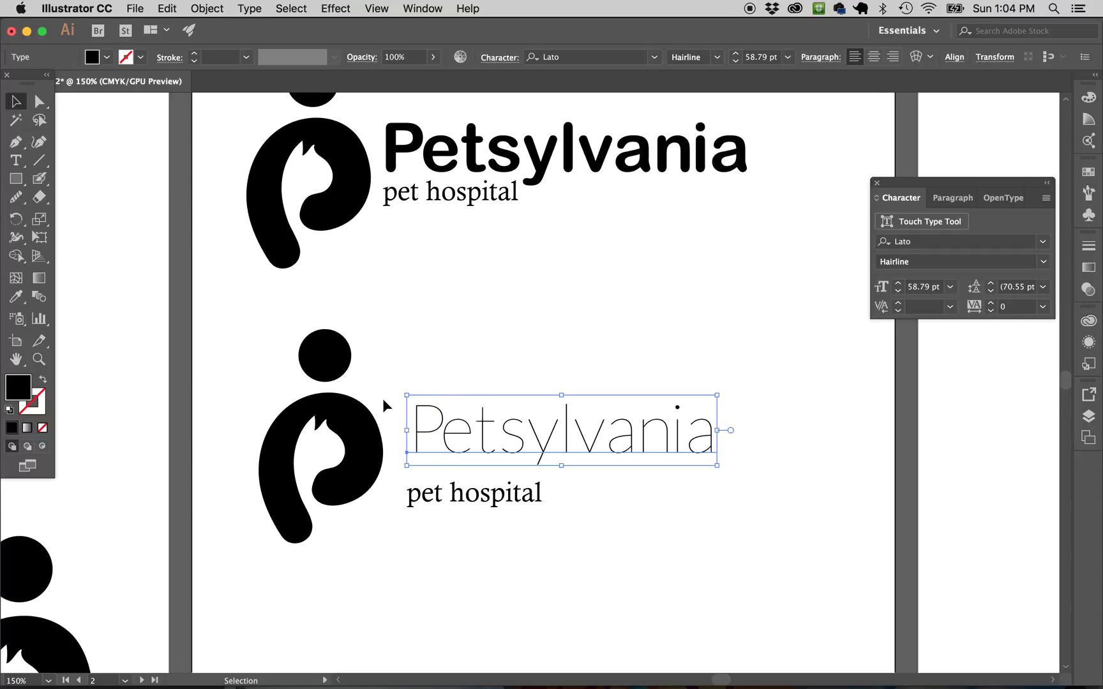
Scale the duplicated logo mark down to about half size and place it just left of the Lato "Petsylvania" text
scroll(389, 383, down, 3)
click(321, 286)
drag(388, 266, 368, 299)
drag(354, 370, 386, 370)
click(492, 229)
click(389, 373)
drag(404, 297, 385, 308)
click(425, 294)
drag(394, 361, 414, 379)
Move the lower lockup's "pet hospital" tagline up and slightly right, aligning it under the "P" of "Petsylvania"
click(503, 263)
mouse_move(493, 439)
mouse_down()
mouse_move(493, 415)
mouse_move(512, 420)
mouse_move(480, 413)
mouse_move(479, 424)
mouse_up()
click(500, 431)
click(490, 474)
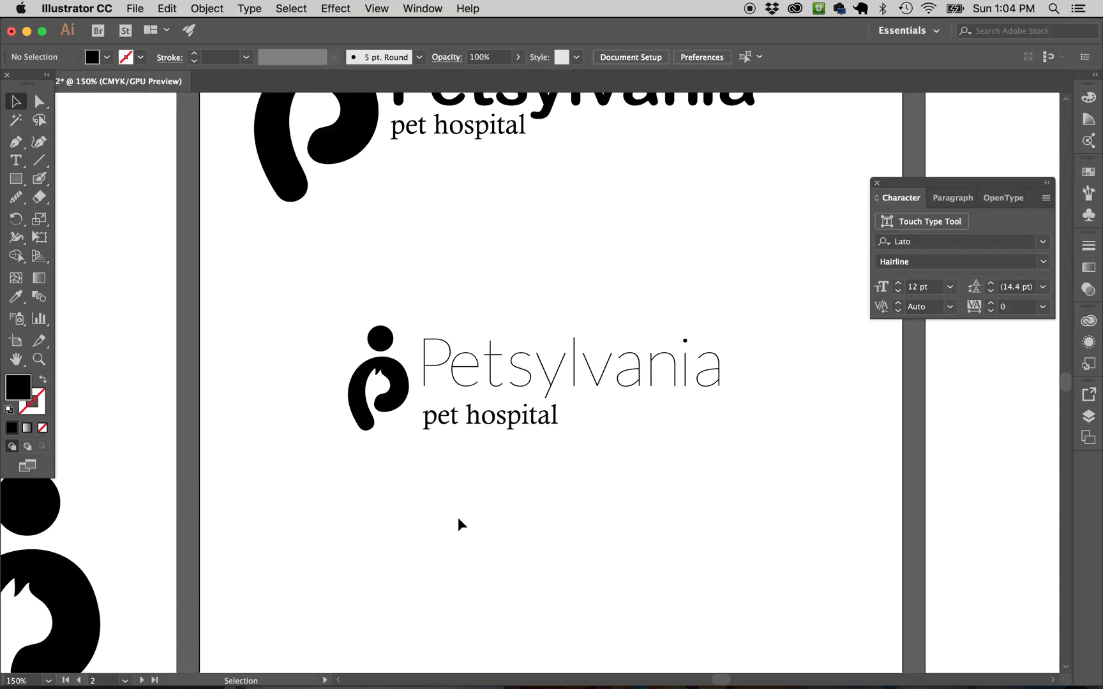
Draw a straight horizontal line with a 1 pt black stroke along the "Petsylvania" baseline across the first artboard's uppermost lockup
scroll(458, 523, down, 1)
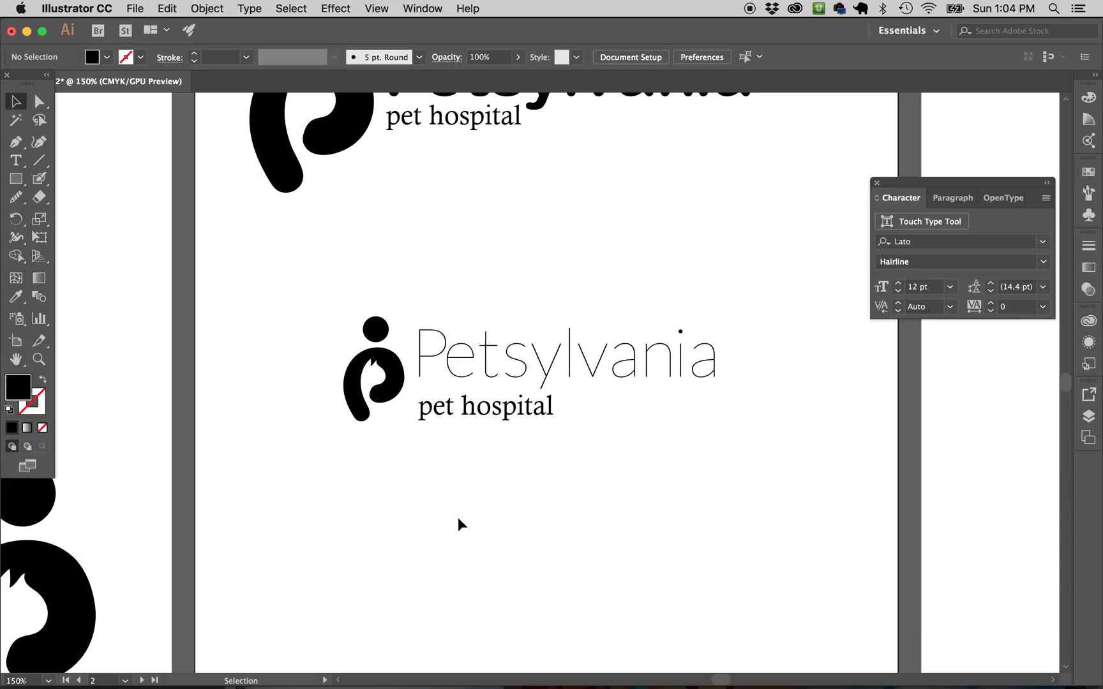
scroll(448, 474, left, 10)
scroll(448, 473, down, 8)
scroll(450, 480, left, 5)
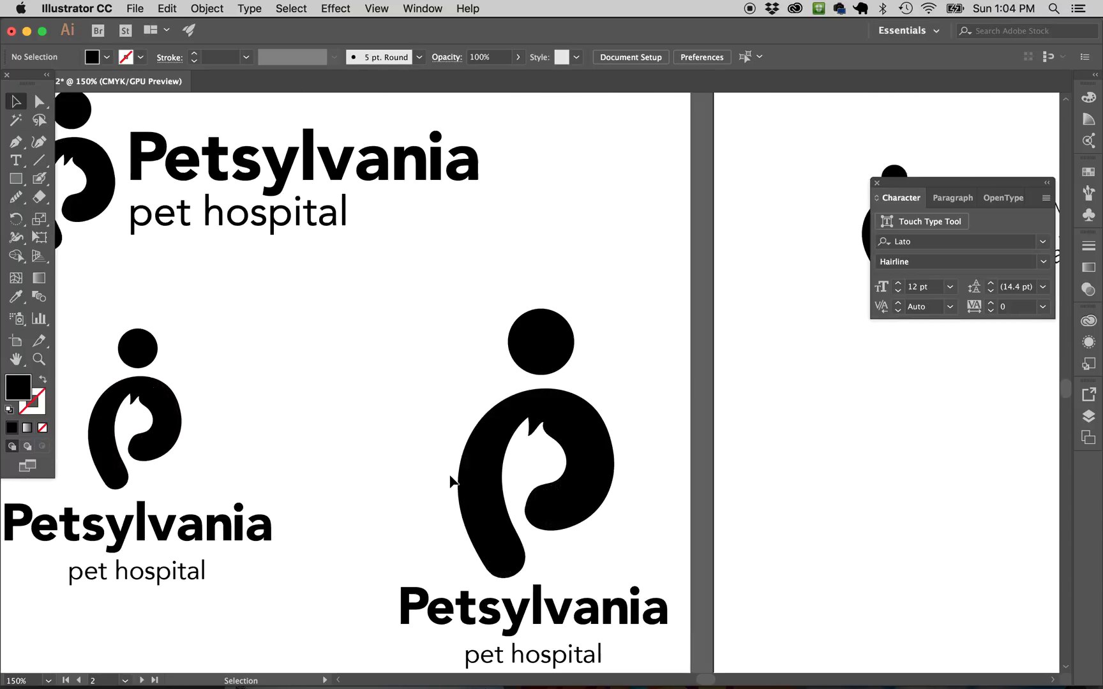
scroll(450, 480, down, 10)
scroll(451, 472, right, 4)
key(backslash)
scroll(383, 502, right, 3)
scroll(383, 502, down, 1)
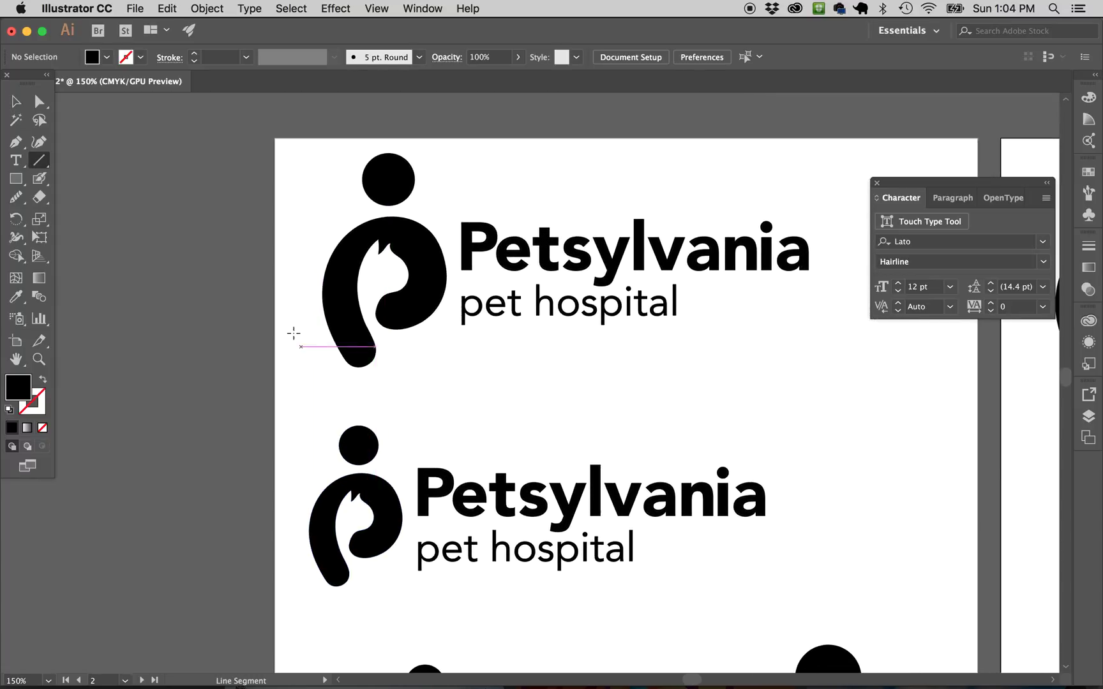
mouse_move(288, 257)
mouse_down()
mouse_move(867, 257)
mouse_move(820, 271)
mouse_up()
key(d)
key(v)
click(820, 276)
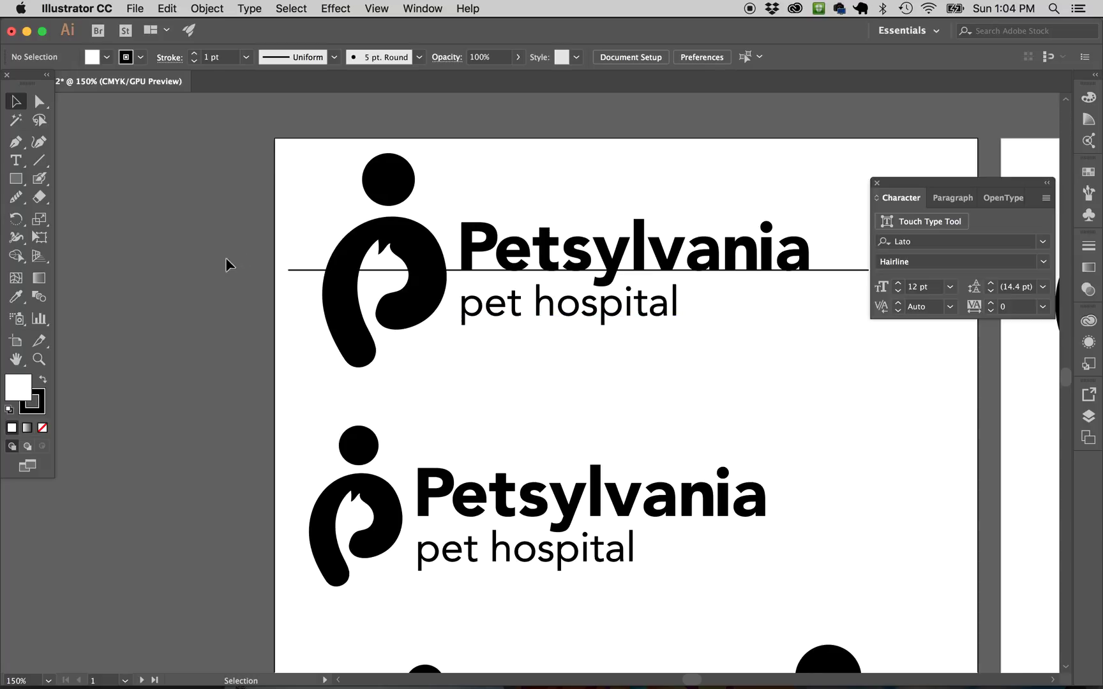
Draw a straight vertical line through the centre of the larger stacked lockup, from above the mark's circle to below its "pet hospital" tagline
scroll(352, 385, down, 10)
scroll(351, 385, right, 10)
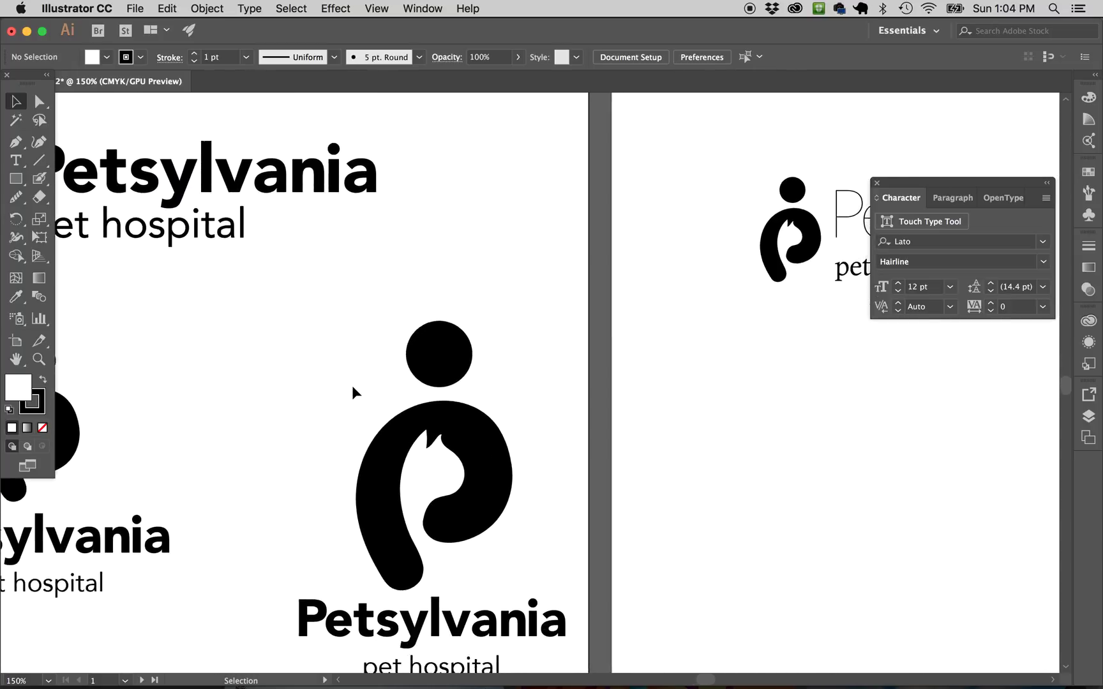
key(backslash)
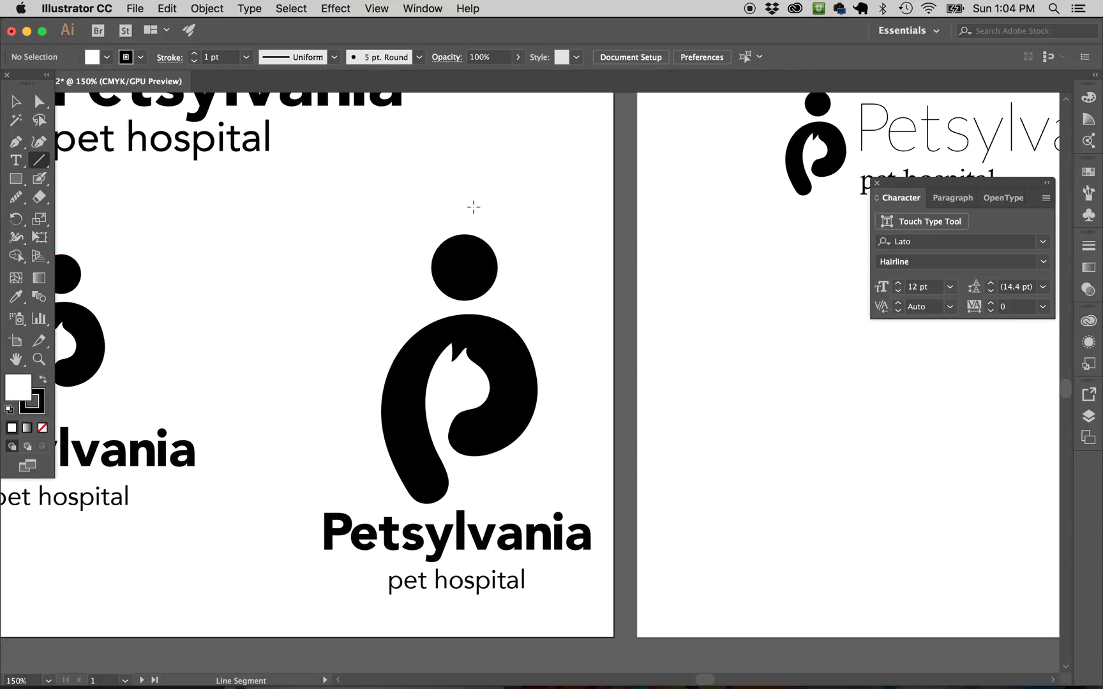
drag(464, 194, 459, 615)
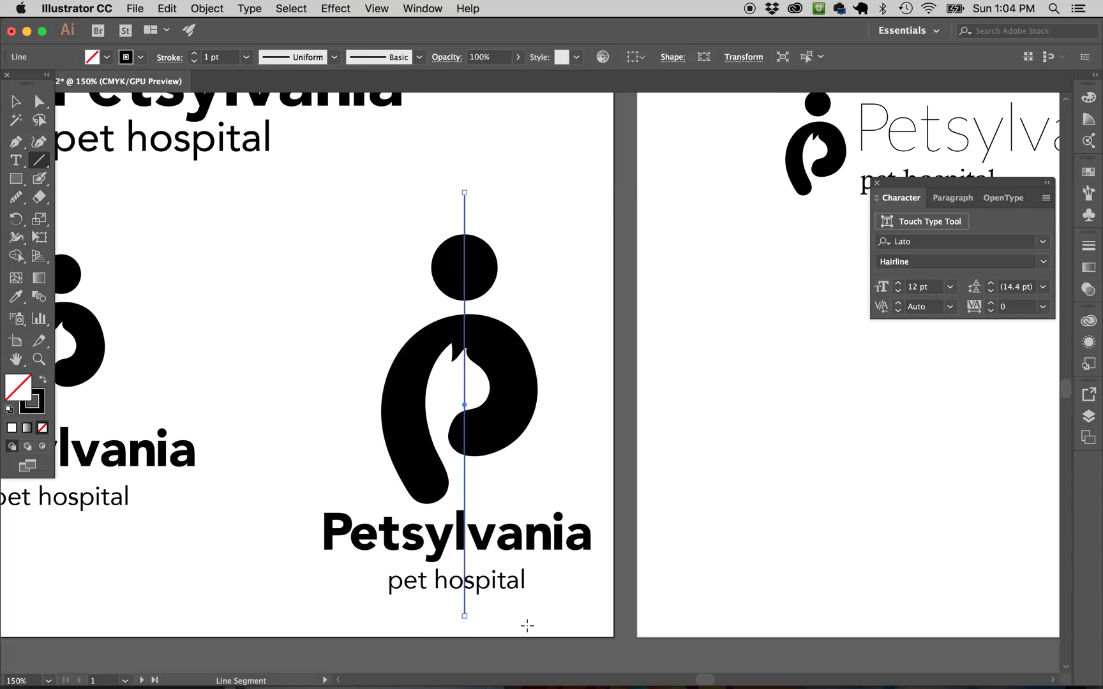
key(v)
click(561, 622)
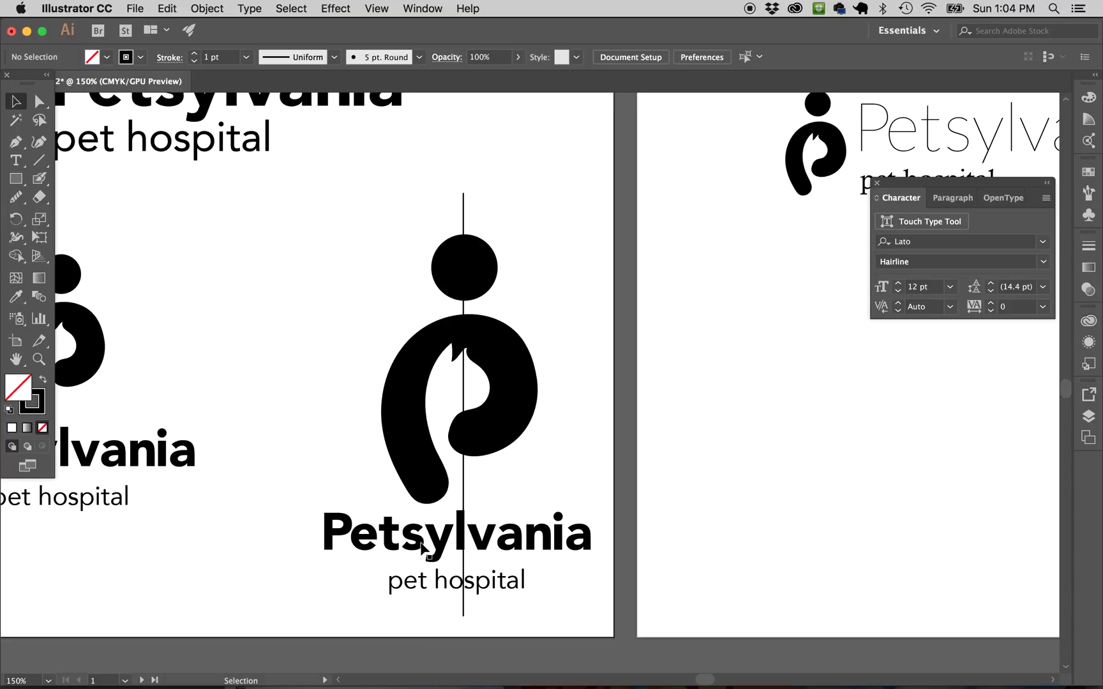
Duplicate the vertical line across to the centre of the smaller stacked lockup at the same height
scroll(203, 527, left, 5)
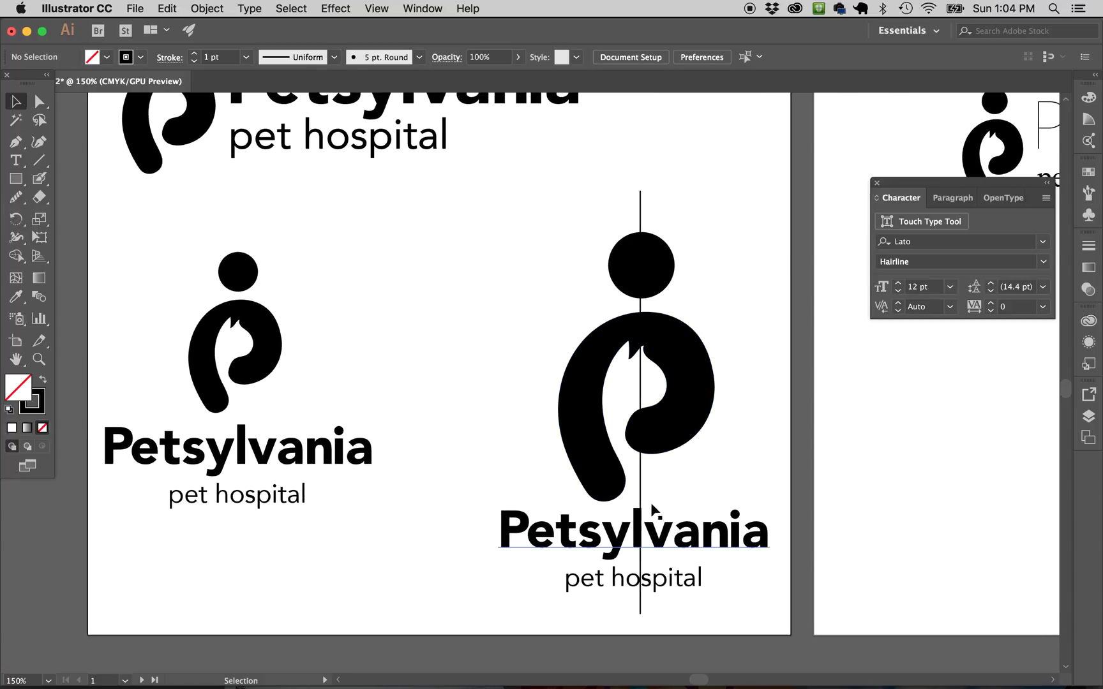
drag(637, 493, 236, 501)
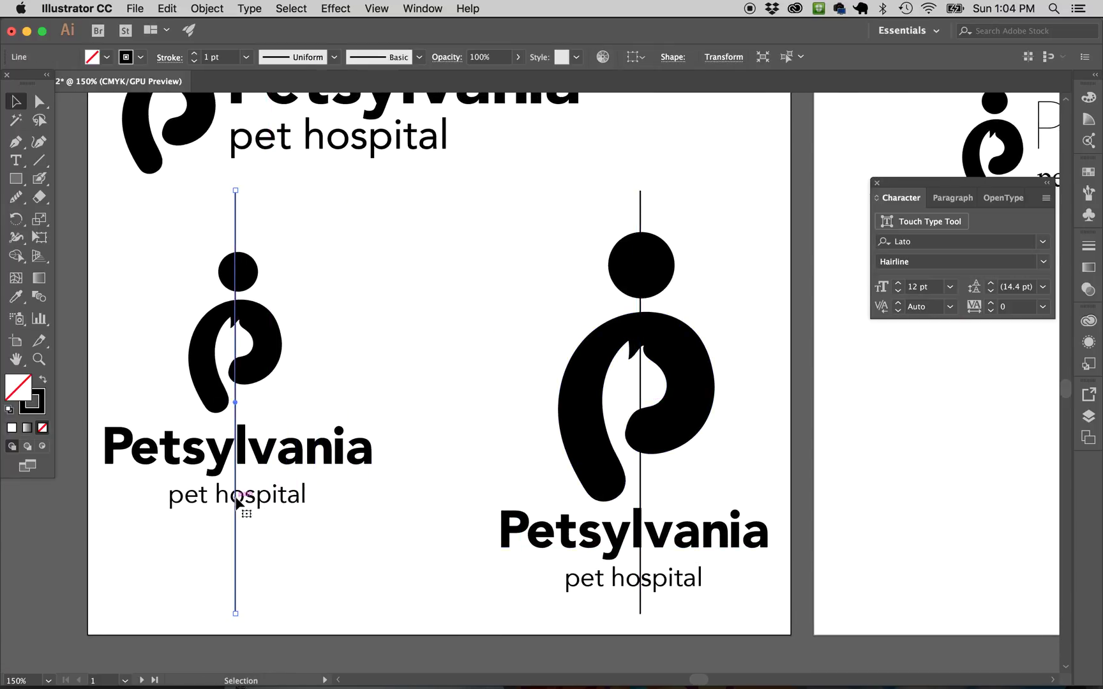
Scale the smaller stacked lockup's "pet hospital" tagline down slightly about its centre, keeping it on the vertical line
scroll(236, 503, left, 4)
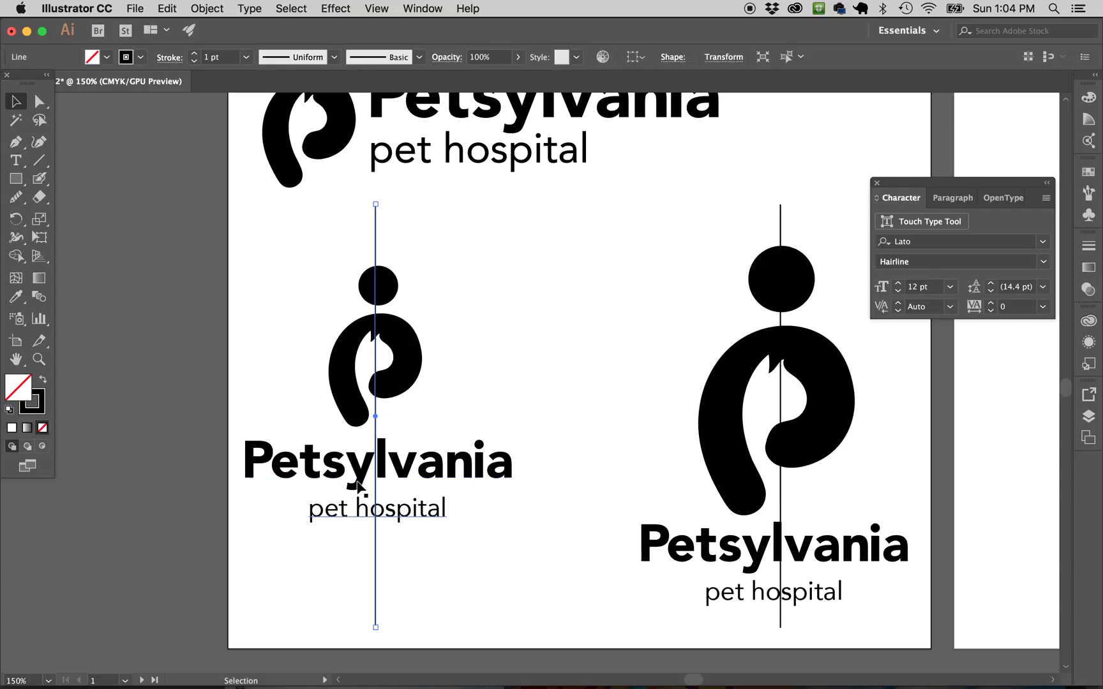
click(443, 524)
drag(445, 526, 437, 523)
click(447, 546)
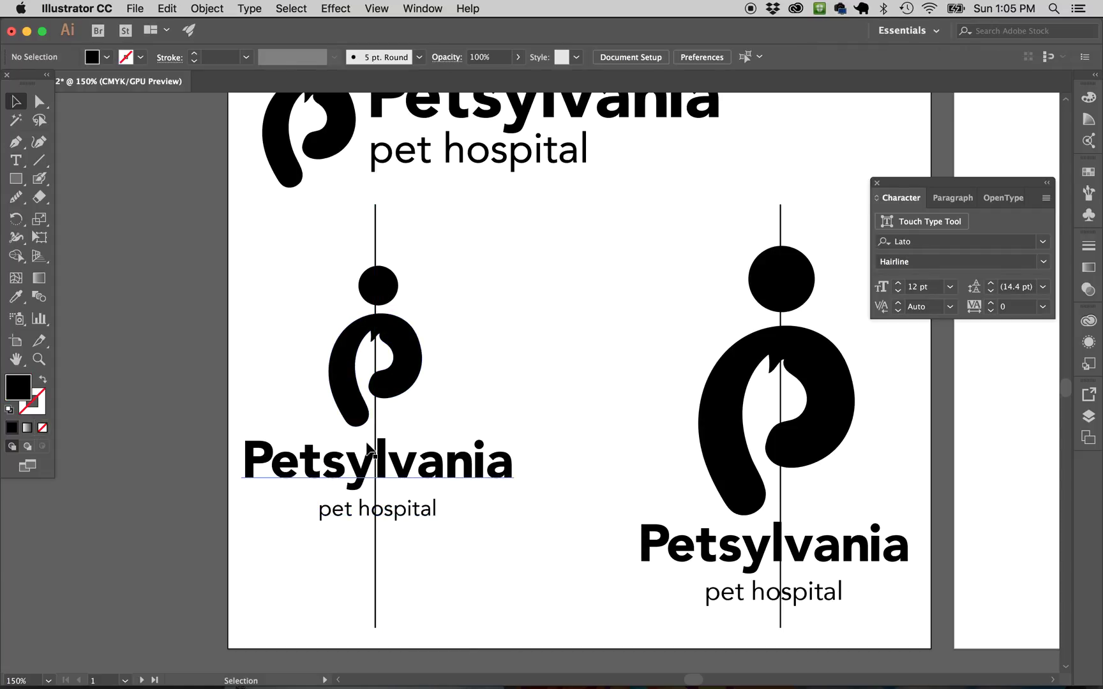
scroll(505, 483, right, 10)
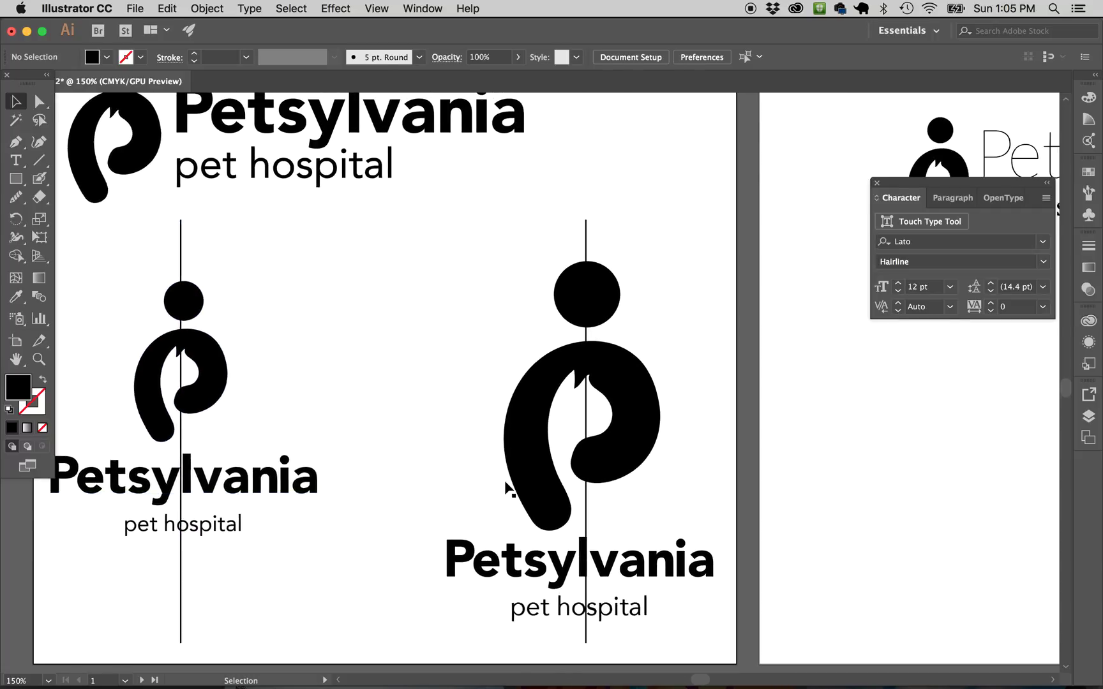
scroll(507, 488, up, 2)
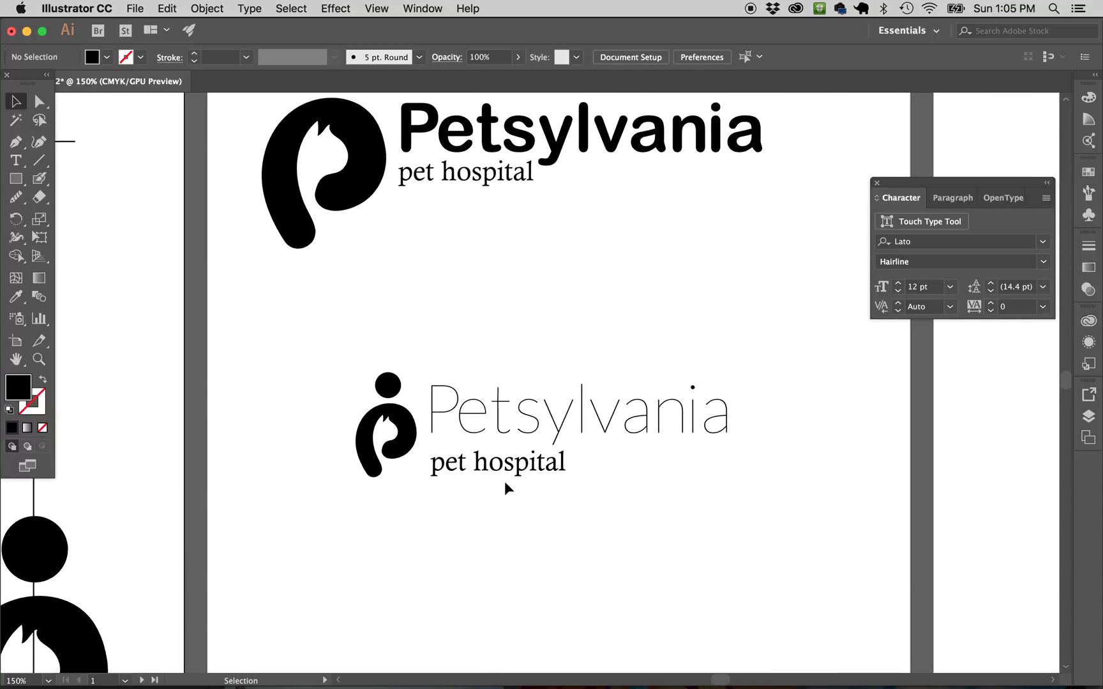